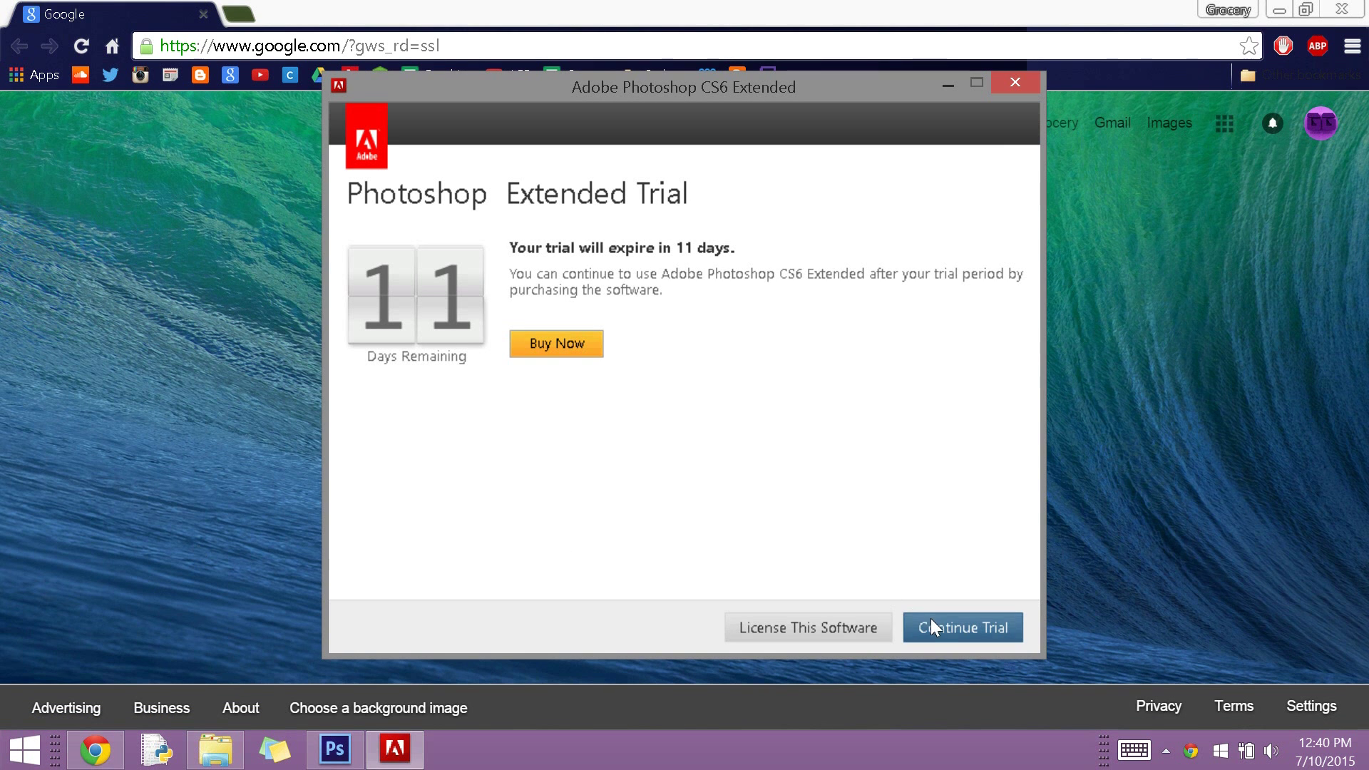
# Send a Twitter DM saying 'Hello what would you like in your graphic?'.
pyautogui.click(930, 618)
pyautogui.click(109, 76)
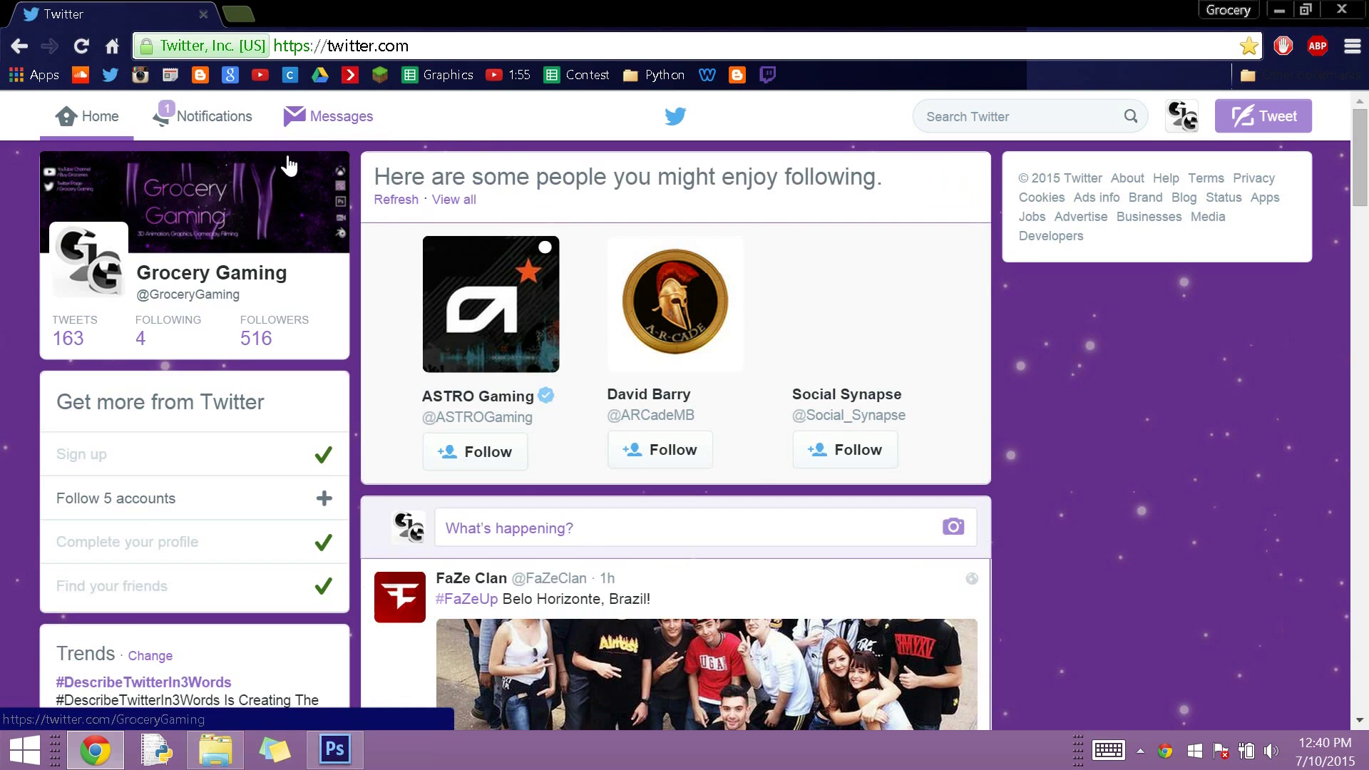
pyautogui.click(303, 122)
pyautogui.write('Hello what would you likei')
pyautogui.press('BackSpace')
pyautogui.write('in your graphic?')
pyautogui.press('Return')
# Open another conversation from the direct message list, then switch to Photoshop.
pyautogui.click(324, 116)
pyautogui.scroll(-1, 889, 253)
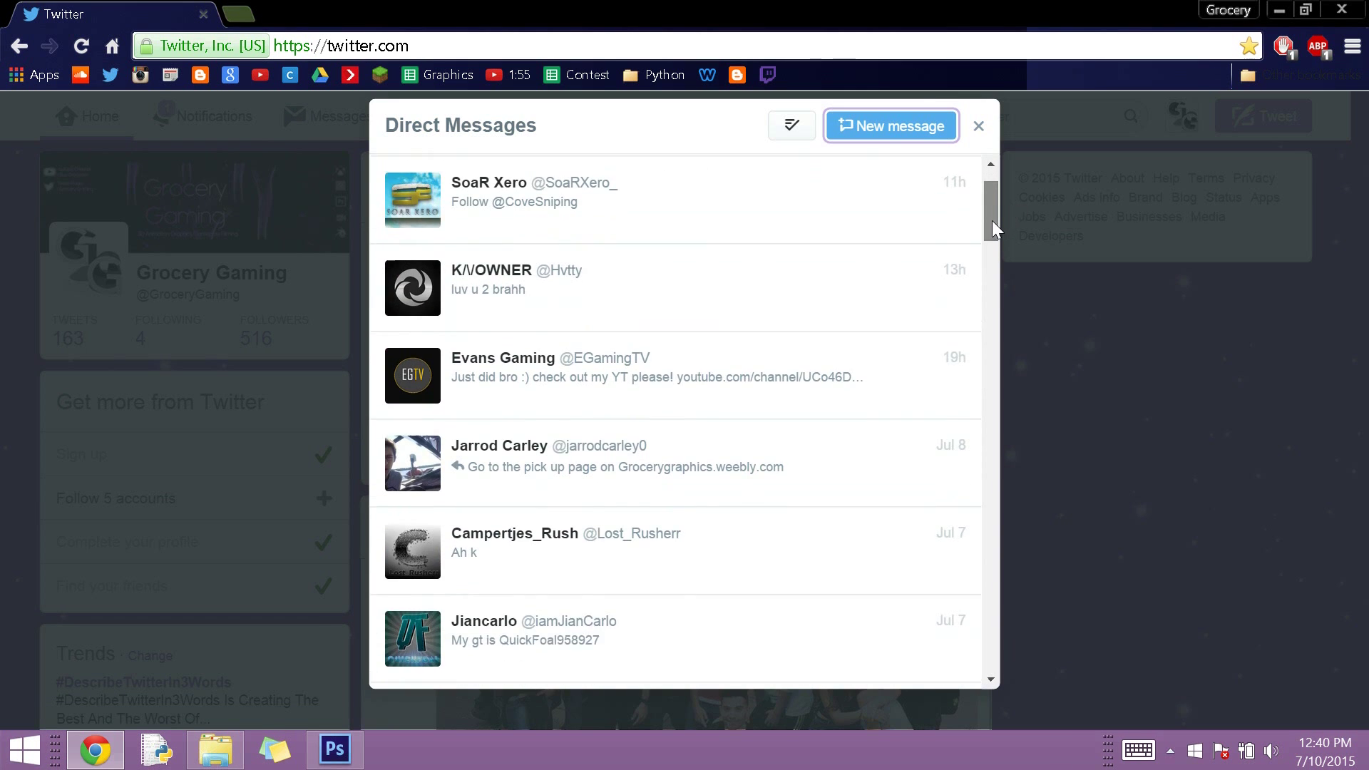
pyautogui.click(749, 297)
pyautogui.click(335, 749)
pyautogui.click(39, 10)
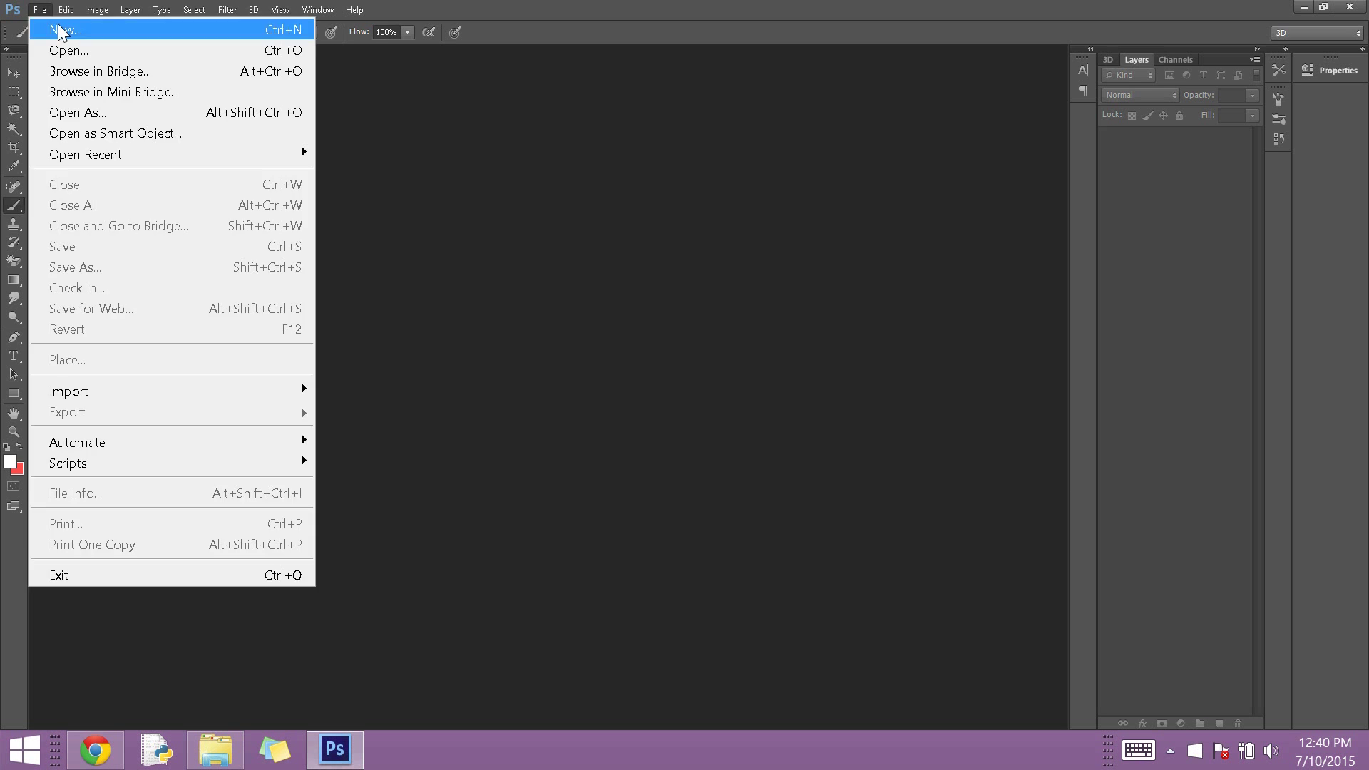
# Create the new document, open SoaRXero.jpg, and draw a white rectangle over its banner.
pyautogui.press('Return')
pyautogui.hotkey('ctrl', 'o')
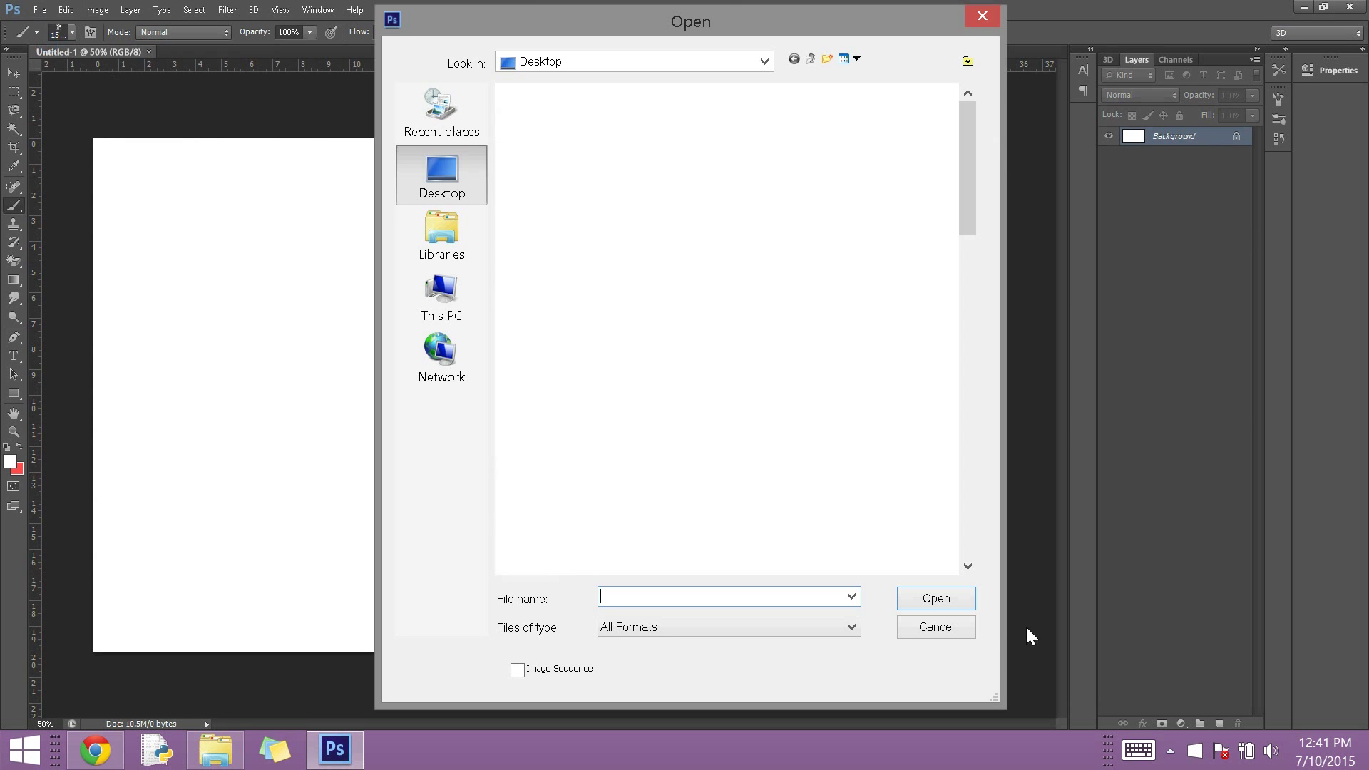
pyautogui.moveTo(965, 260); pyautogui.dragTo(969, 378)
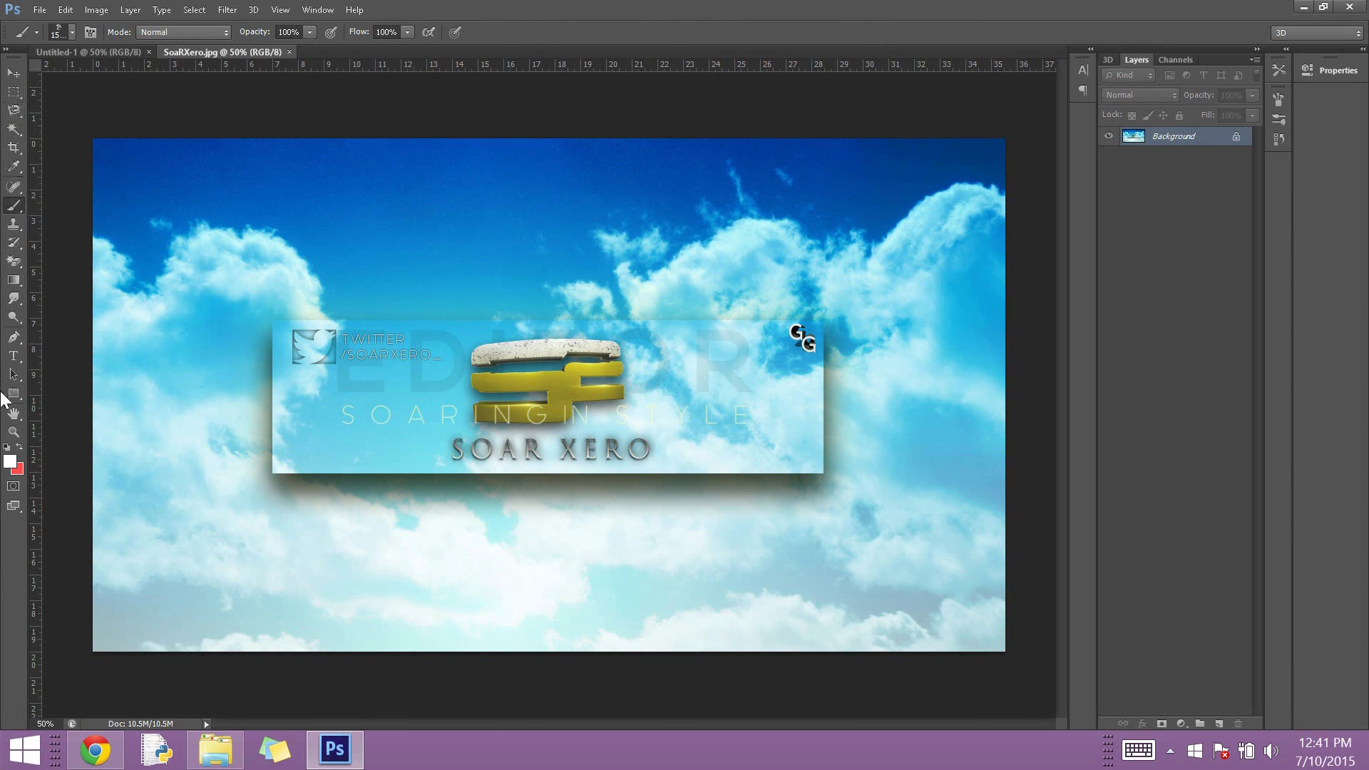
pyautogui.click(13, 394)
pyautogui.moveTo(273, 474); pyautogui.dragTo(822, 323)
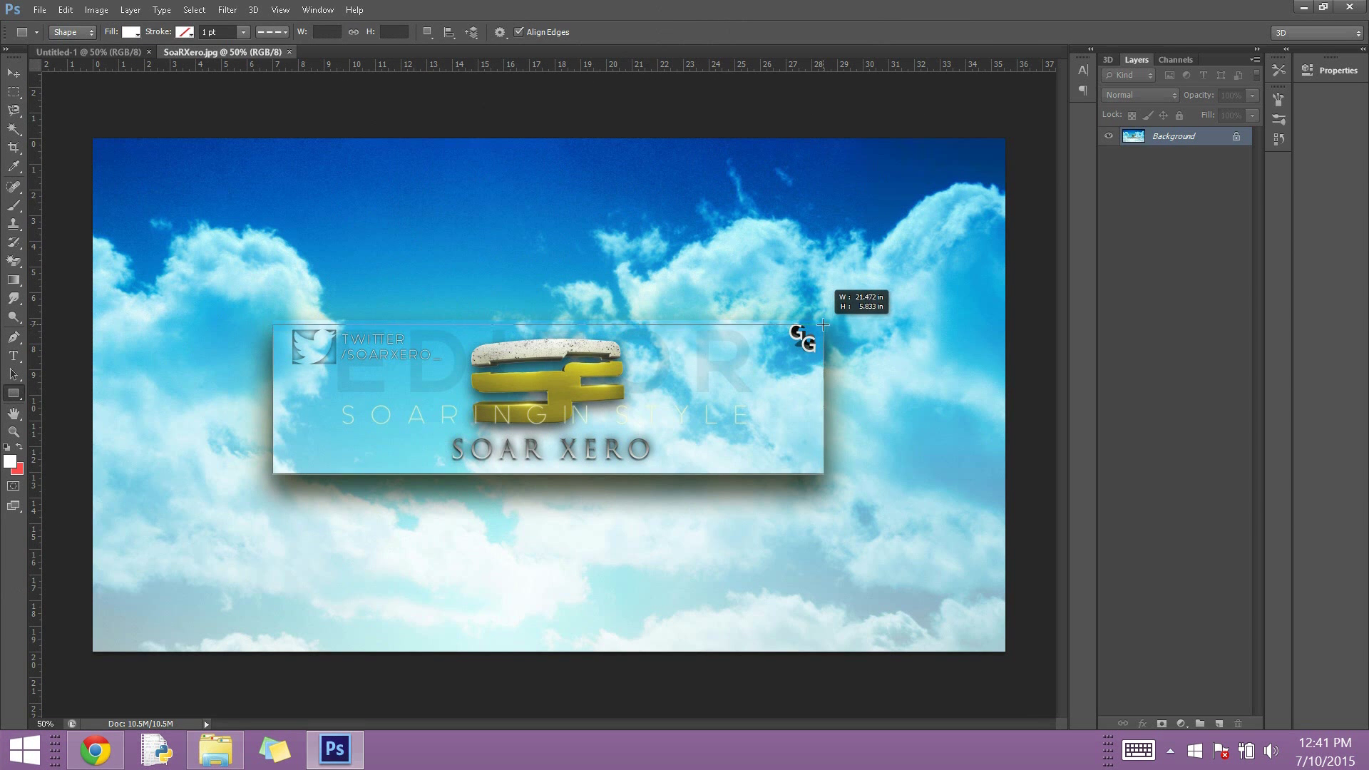
pyautogui.moveTo(822, 322); pyautogui.dragTo(823, 322)
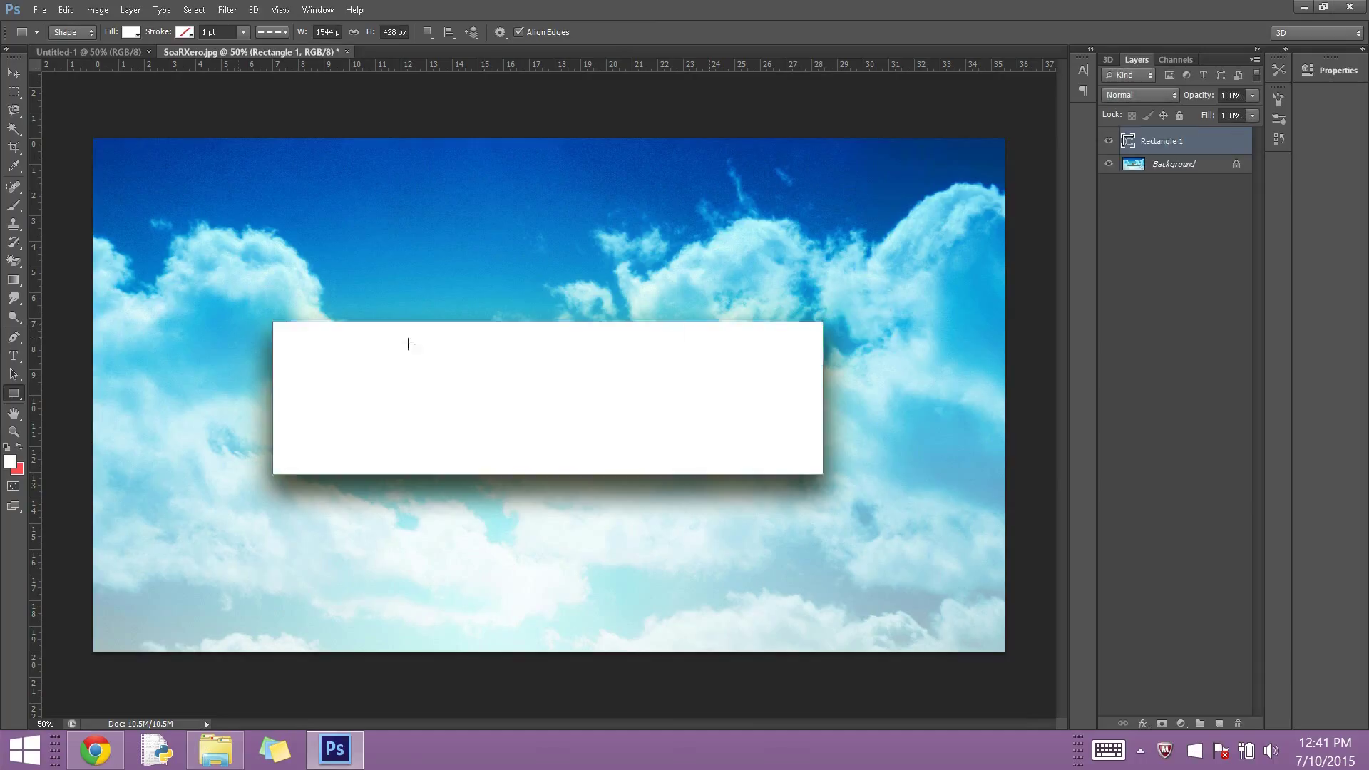
# On the untitled document, add a new layer and draw a same-sized rectangle.
pyautogui.click(86, 51)
pyautogui.click(130, 10)
pyautogui.click(428, 16)
pyautogui.click(821, 236)
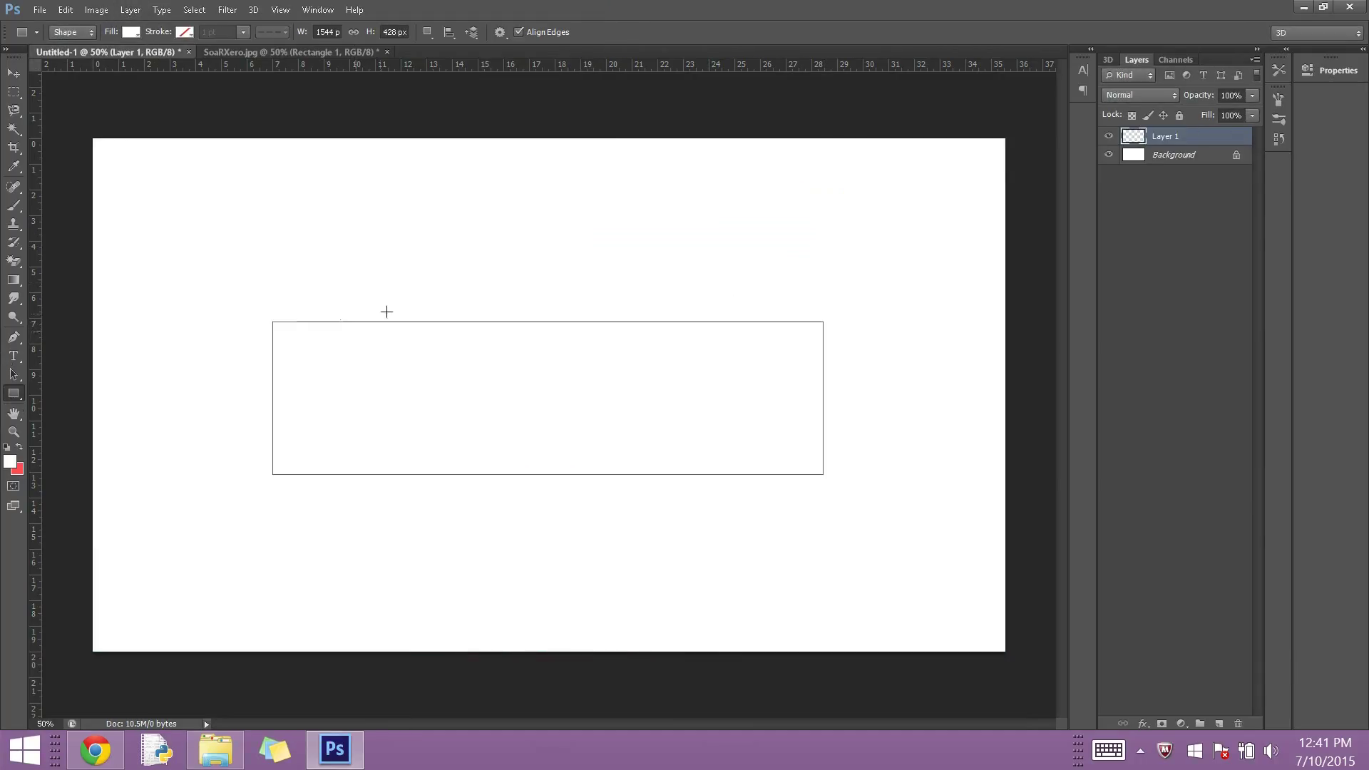
pyautogui.moveTo(272, 322); pyautogui.dragTo(820, 473)
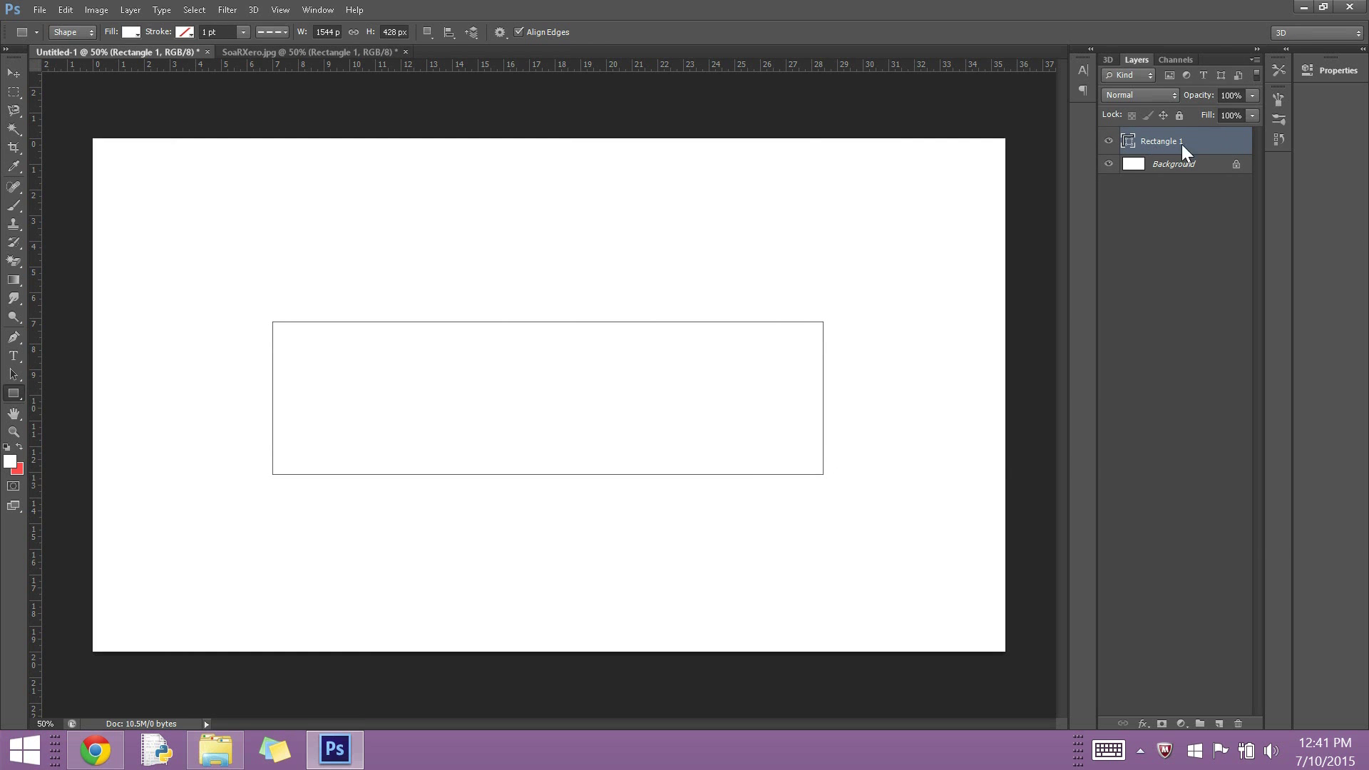
# Give the rectangle a drop shadow with angle 90, distance 35 and size 98.
pyautogui.doubleClick(1182, 147)
pyautogui.click(991, 426)
pyautogui.click(1189, 286)
pyautogui.write('90')
pyautogui.moveTo(1155, 308)
pyautogui.mouseDown()
pyautogui.moveTo(1169, 308)
pyautogui.moveTo(1181, 340)
pyautogui.moveTo(1175, 308)
pyautogui.moveTo(1192, 308)
pyautogui.mouseUp()
pyautogui.press('Return')
pyautogui.click(1227, 191)
pyautogui.click(1182, 146)
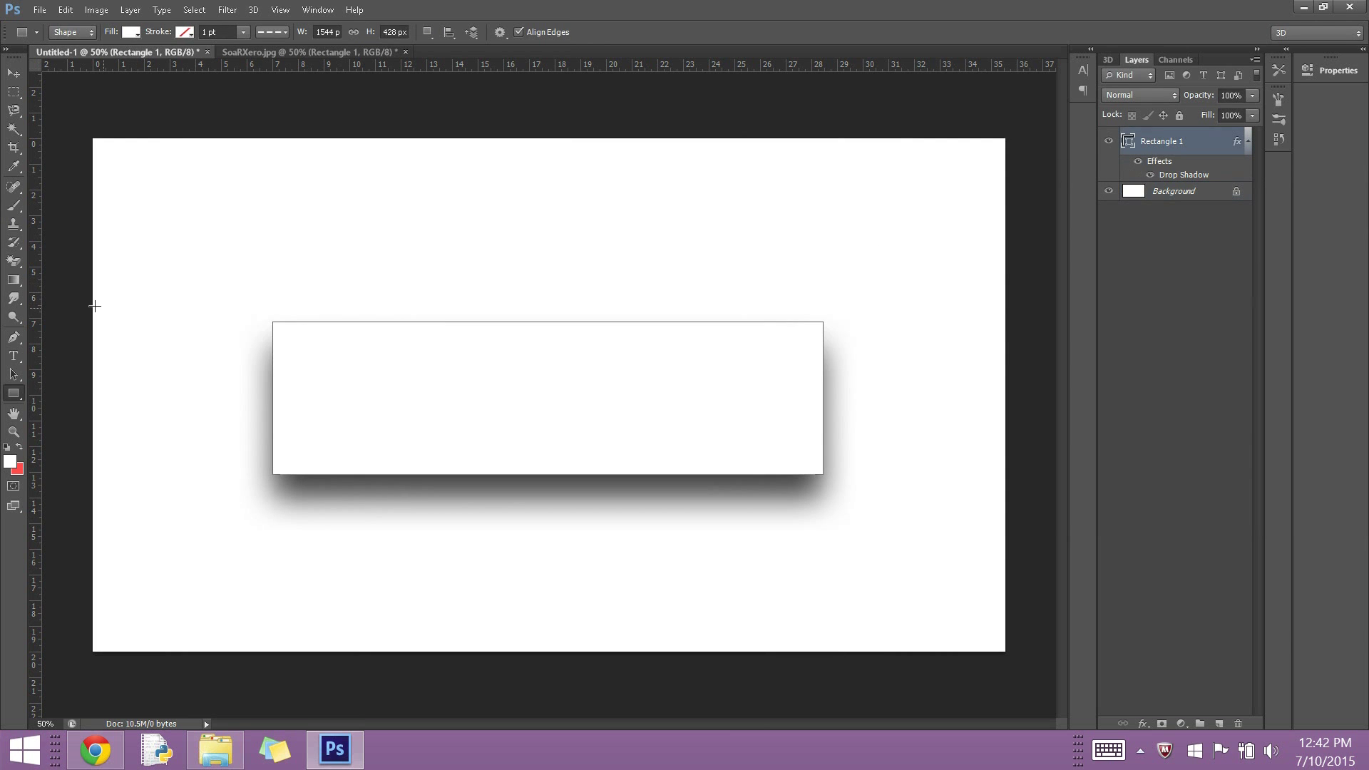
# Search Google for 'palm trees' in the browser.
pyautogui.click(39, 10)
pyautogui.write('palm trees')
pyautogui.press('Return')
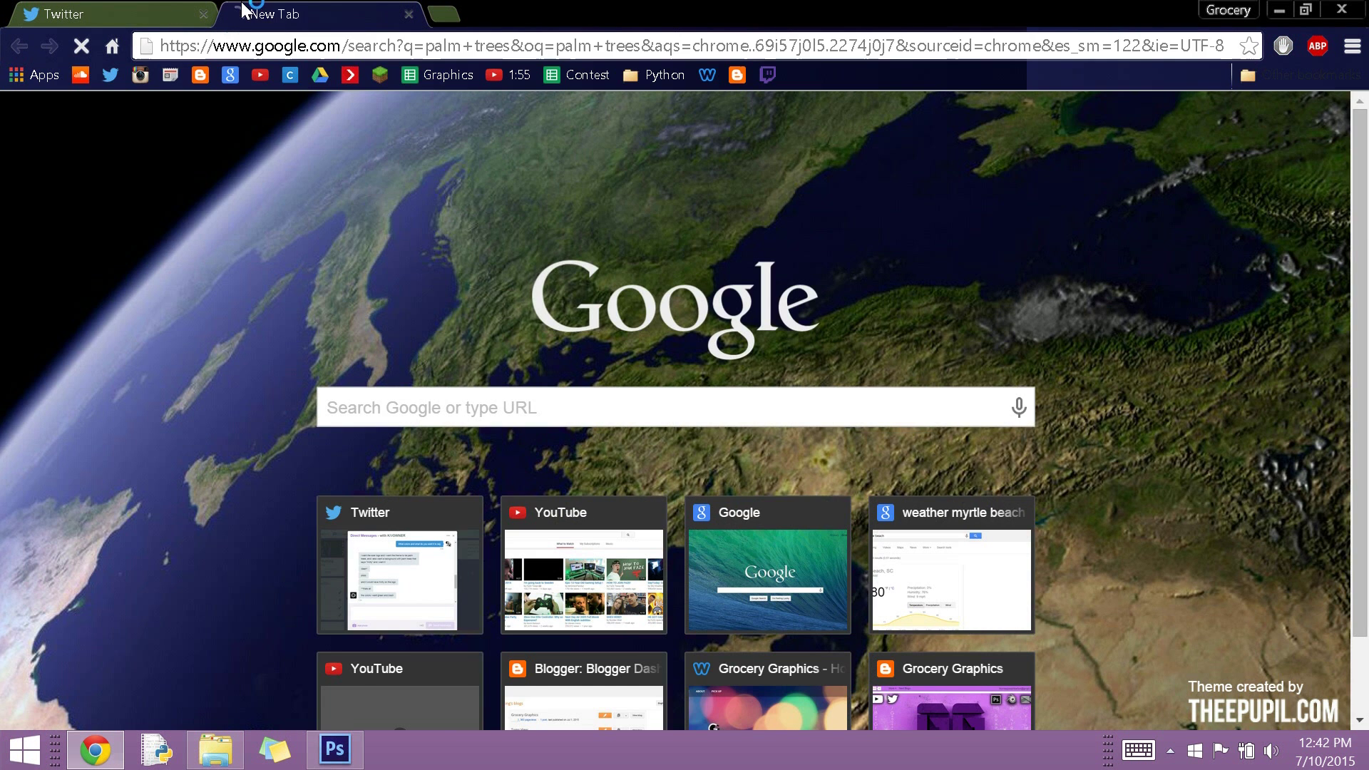
# Refine the Google Images search to 'palm trees green and black'.
pyautogui.click(193, 14)
pyautogui.click(321, 14)
pyautogui.click(214, 186)
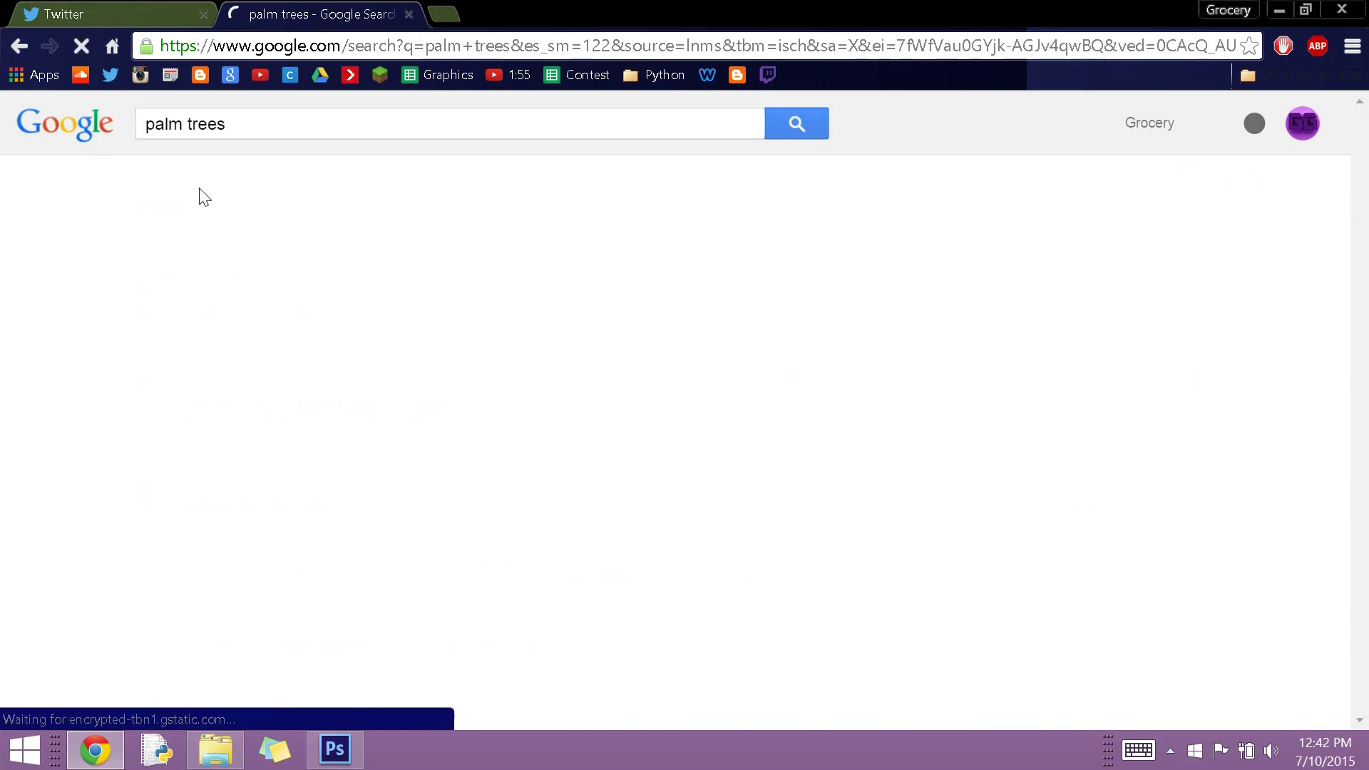
pyautogui.click(384, 126)
pyautogui.write('green and black')
pyautogui.press('Return')
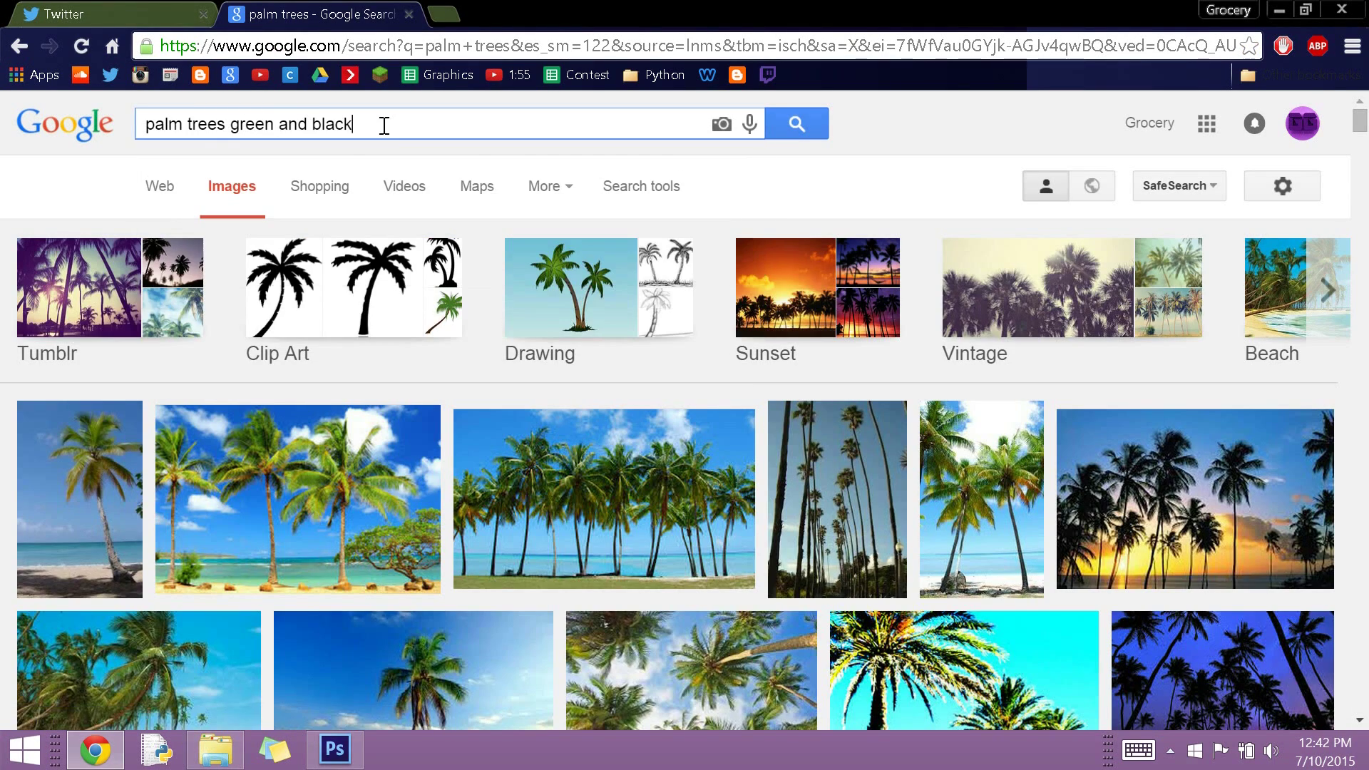
# Save the black-and-green palm pattern image as palmtrees.jpg.
pyautogui.click(695, 378)
pyautogui.rightClick(363, 453)
pyautogui.click(494, 204)
pyautogui.write('rees')
pyautogui.press('Return')
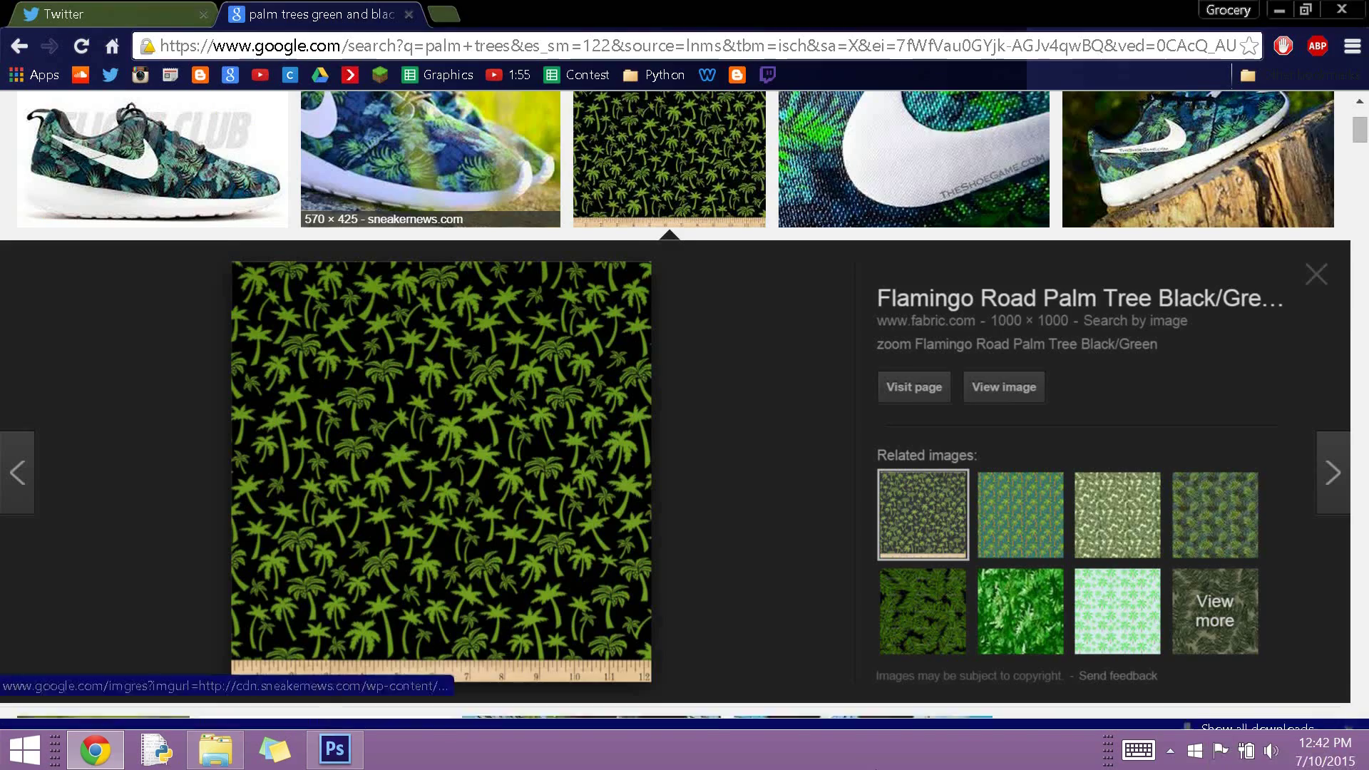
# Scroll further to preview a green leaf pattern image, then switch to Photoshop.
pyautogui.scroll(-2, 968, 563)
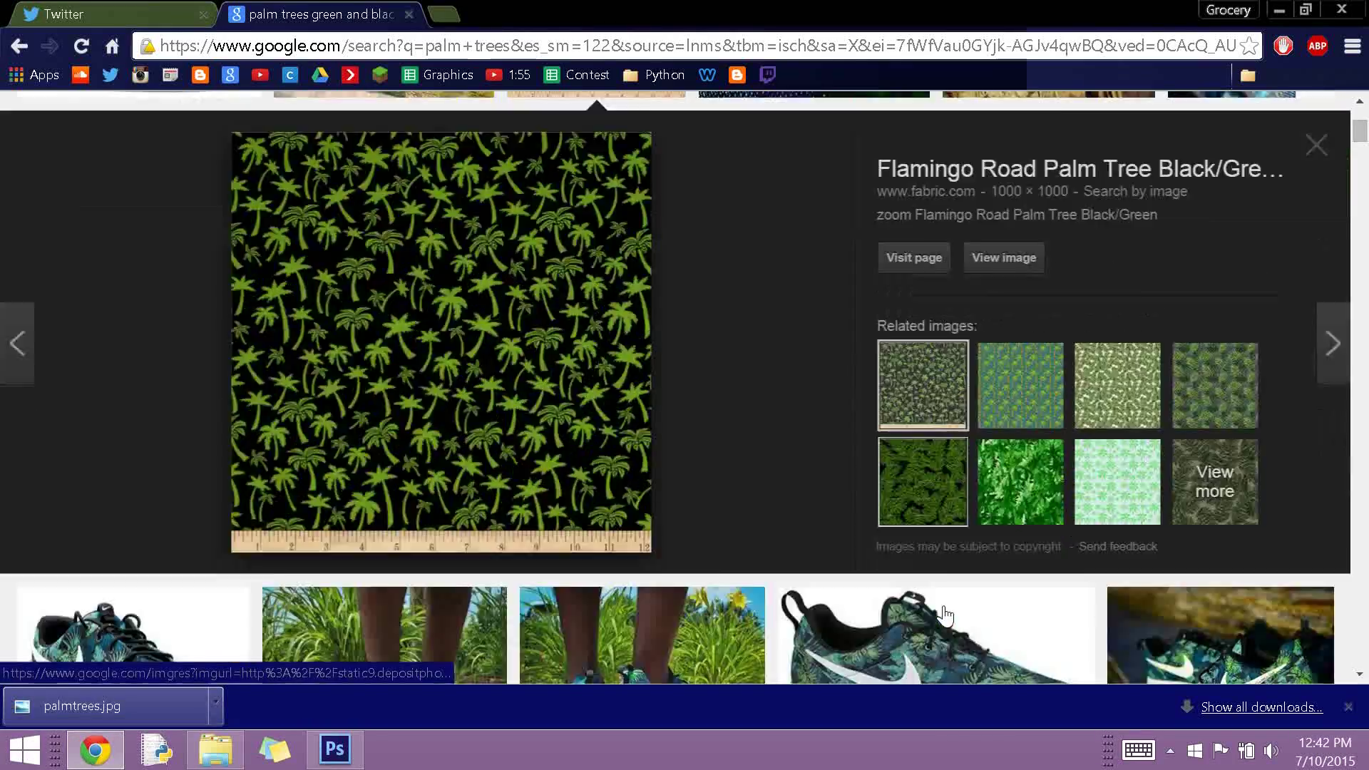
pyautogui.scroll(-5, 713, 535)
pyautogui.scroll(-5, 452, 508)
pyautogui.click(166, 433)
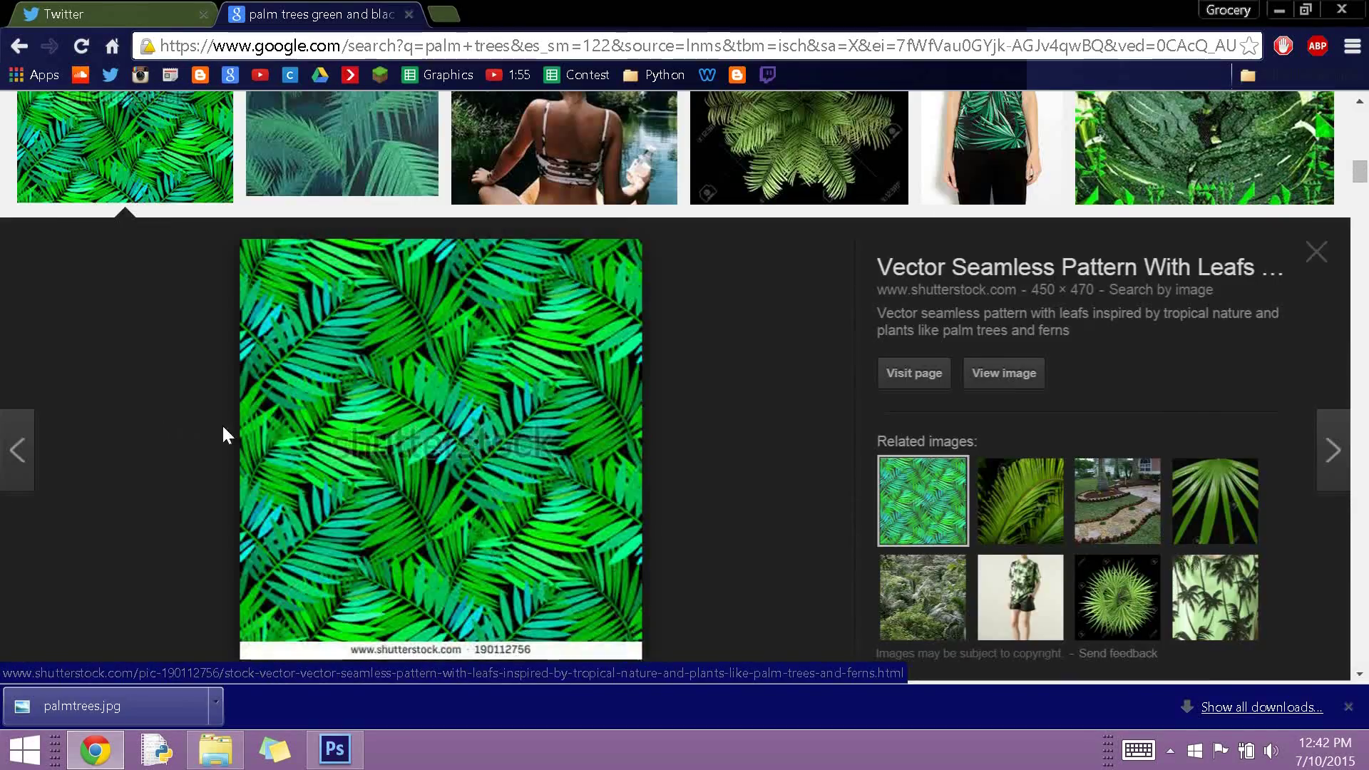
pyautogui.hotkey('alt', 'Tab')
pyautogui.click(39, 9)
pyautogui.click(48, 52)
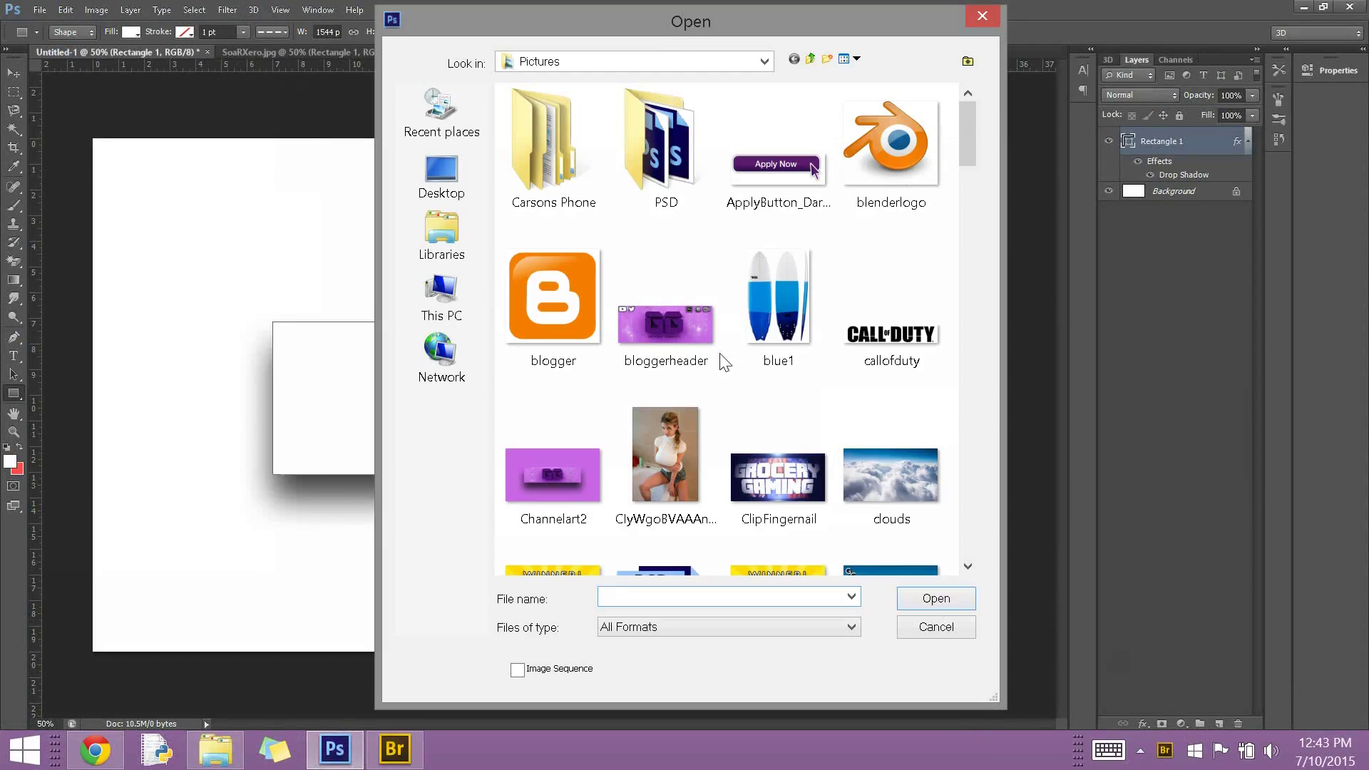
# Open palmtrees.jpg and paste the pattern above its ruler strip into the banner as a new layer.
pyautogui.moveTo(960, 141); pyautogui.dragTo(966, 326)
pyautogui.scroll(-5, 892, 113)
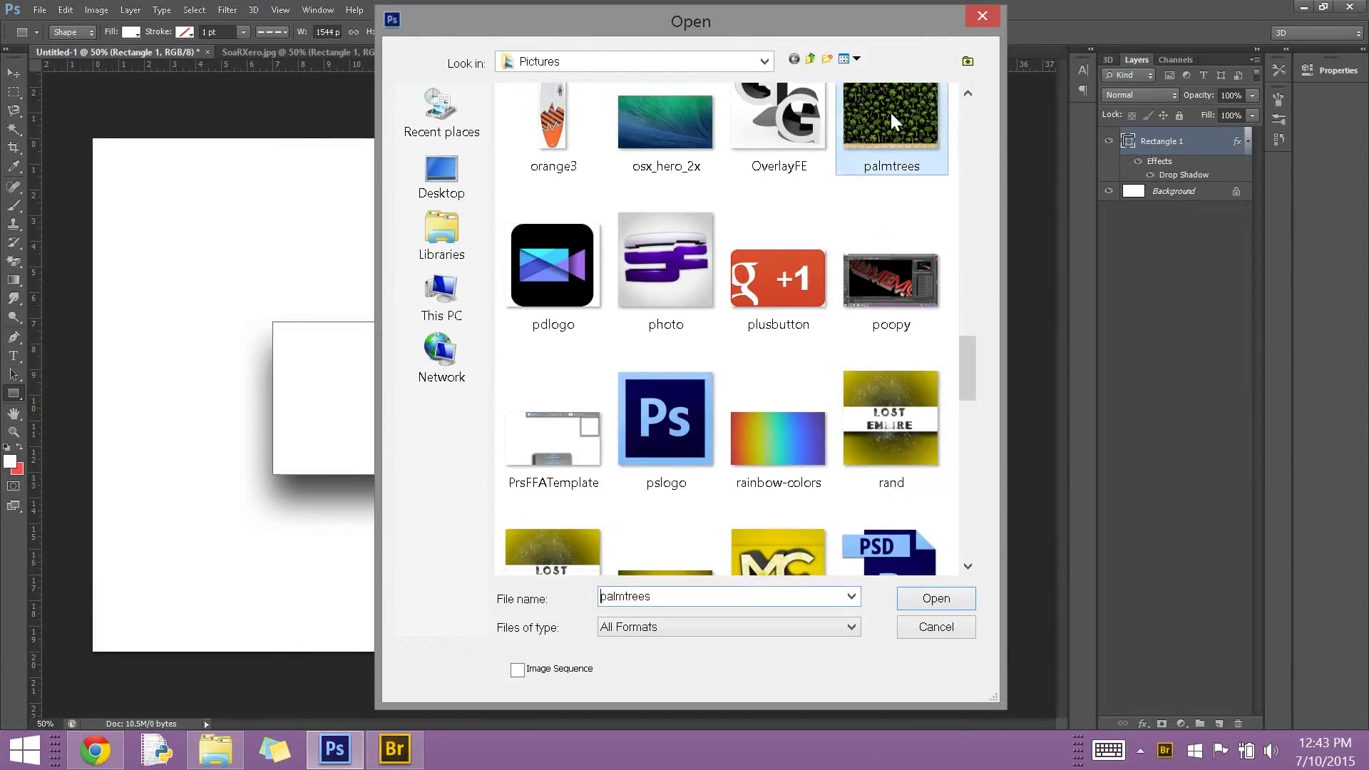
pyautogui.doubleClick(891, 113)
pyautogui.moveTo(1037, 597); pyautogui.dragTo(1048, 606)
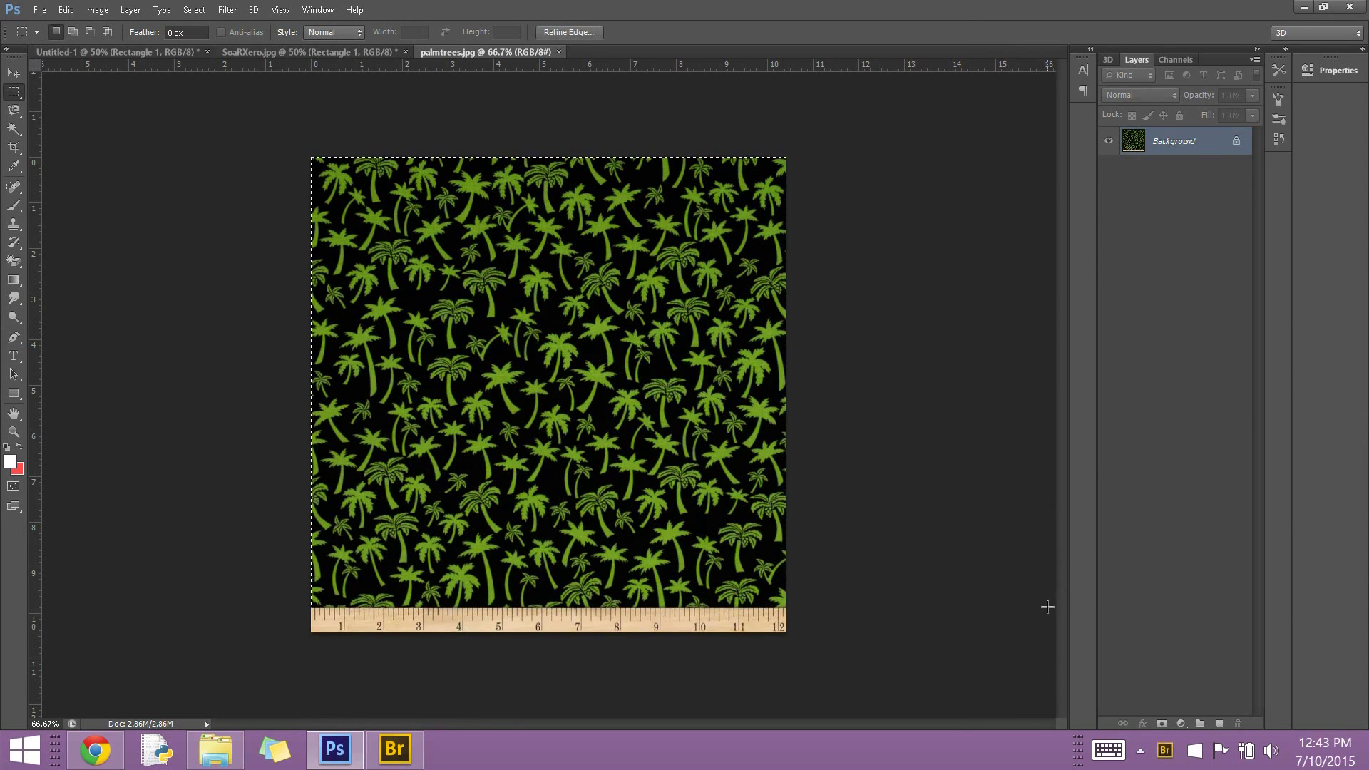
pyautogui.click(57, 52)
pyautogui.hotkey('ctrl', 'v')
pyautogui.moveTo(1172, 208); pyautogui.dragTo(1172, 200)
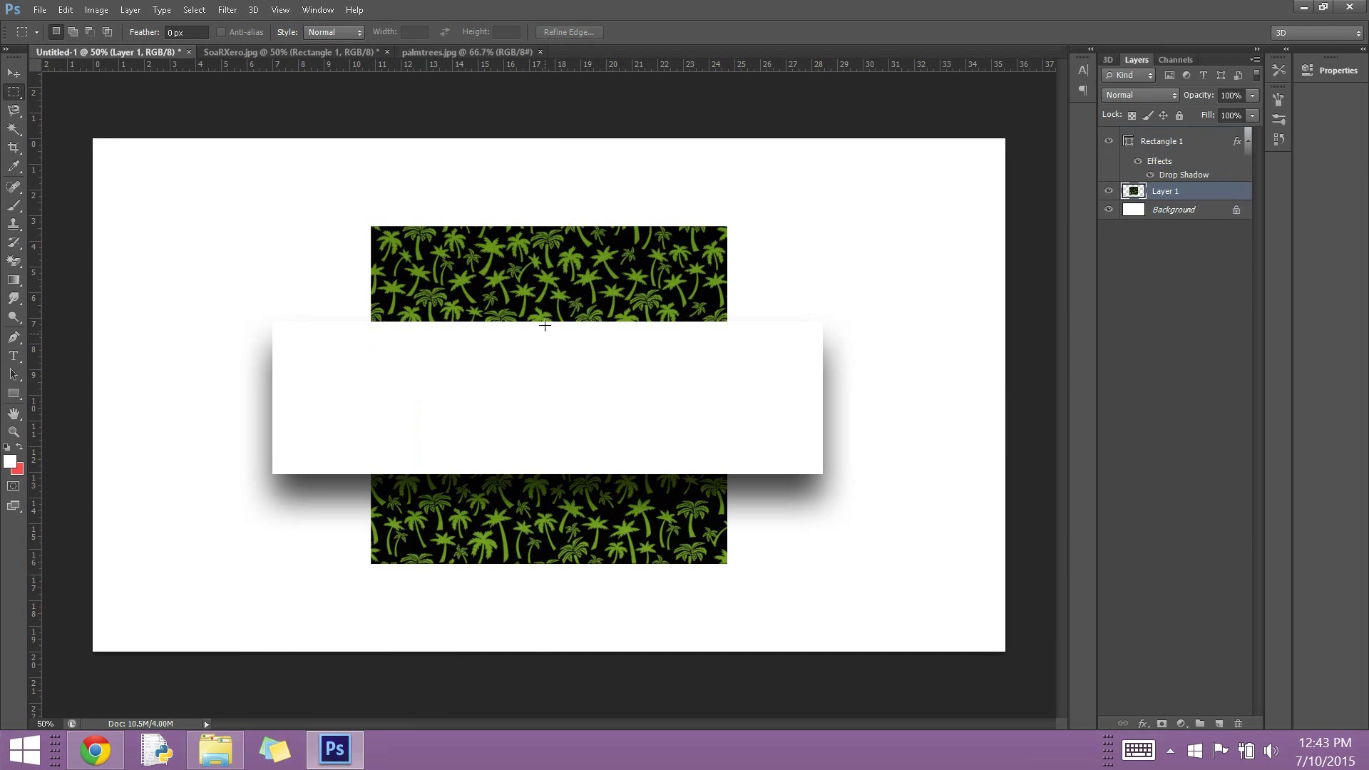
# Try scaling the palm pattern to fill the canvas, then cancel and undo the layer move.
pyautogui.click(65, 10)
pyautogui.click(463, 464)
pyautogui.moveTo(371, 227); pyautogui.dragTo(93, 138)
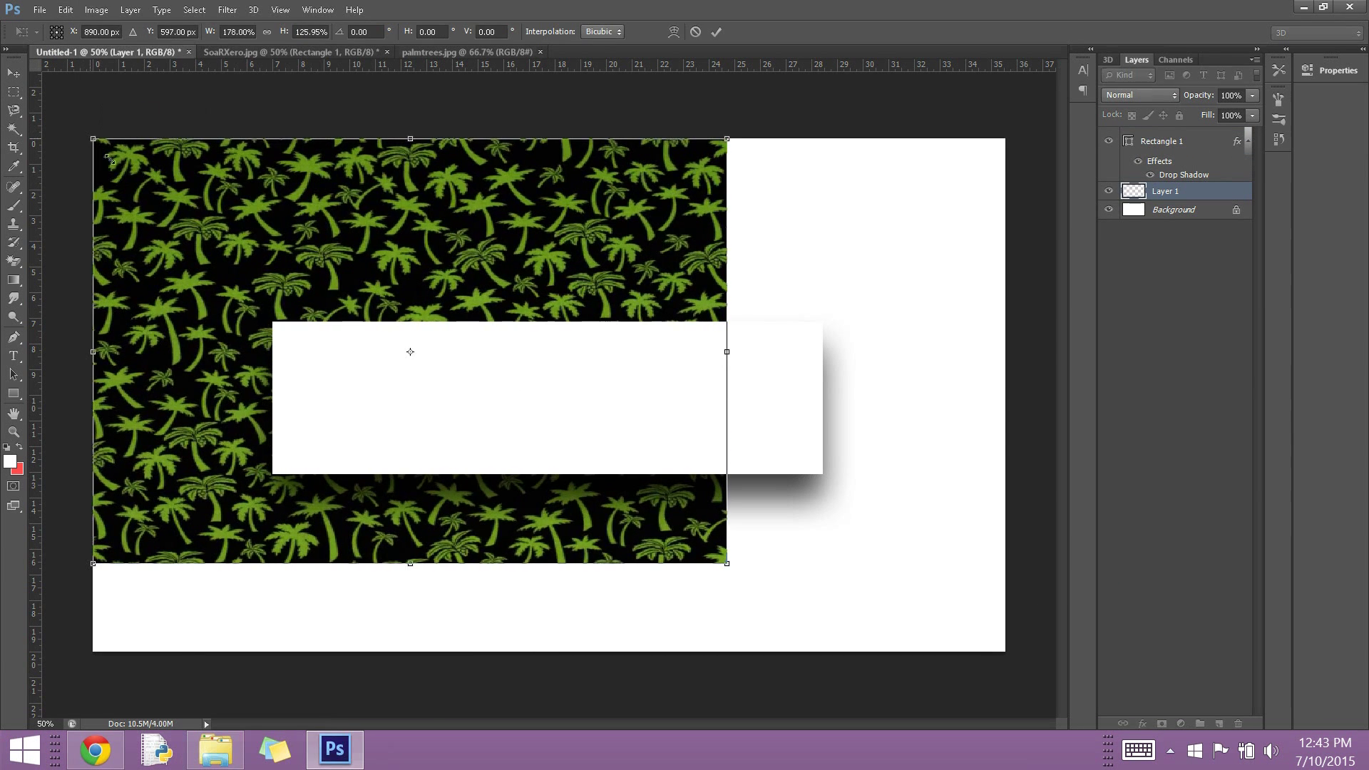
pyautogui.moveTo(726, 563); pyautogui.dragTo(1004, 656)
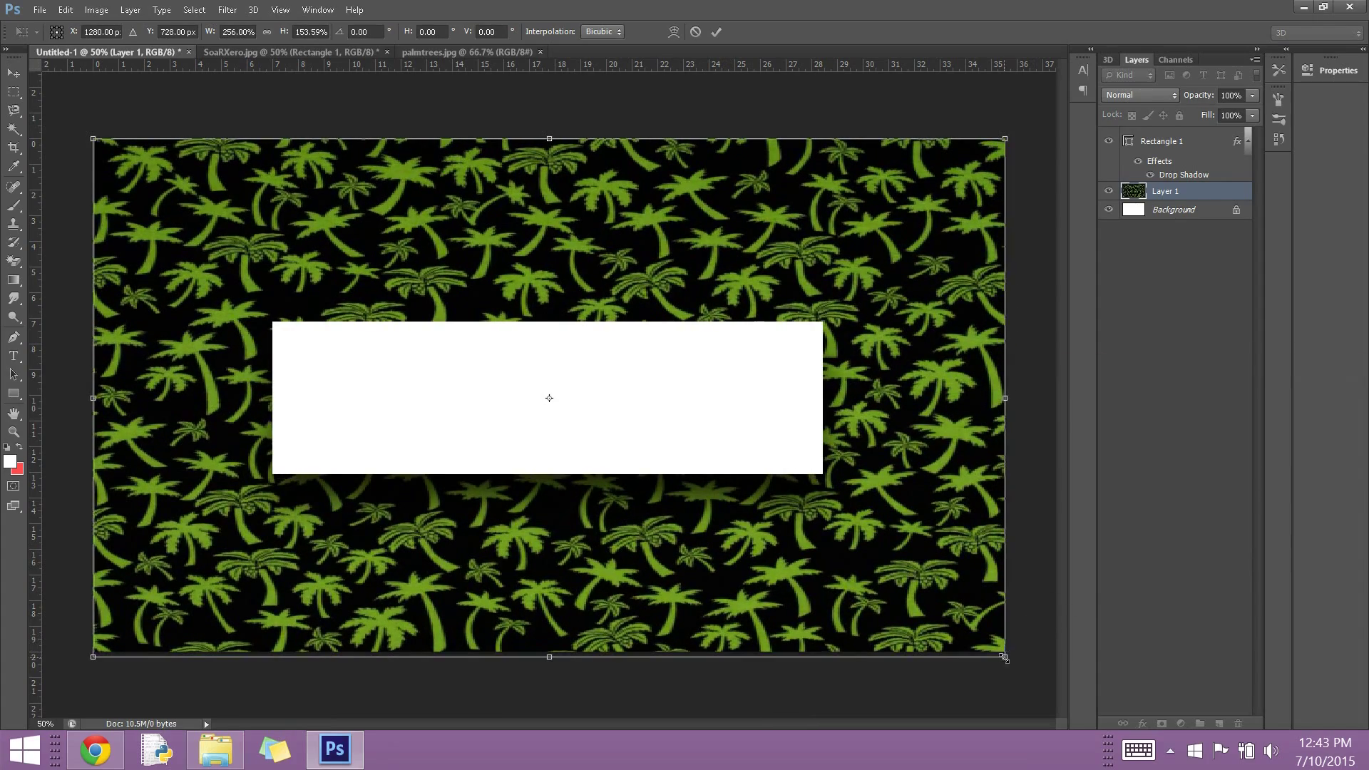
pyautogui.press('Escape')
pyautogui.hotkey('ctrl', 'z')
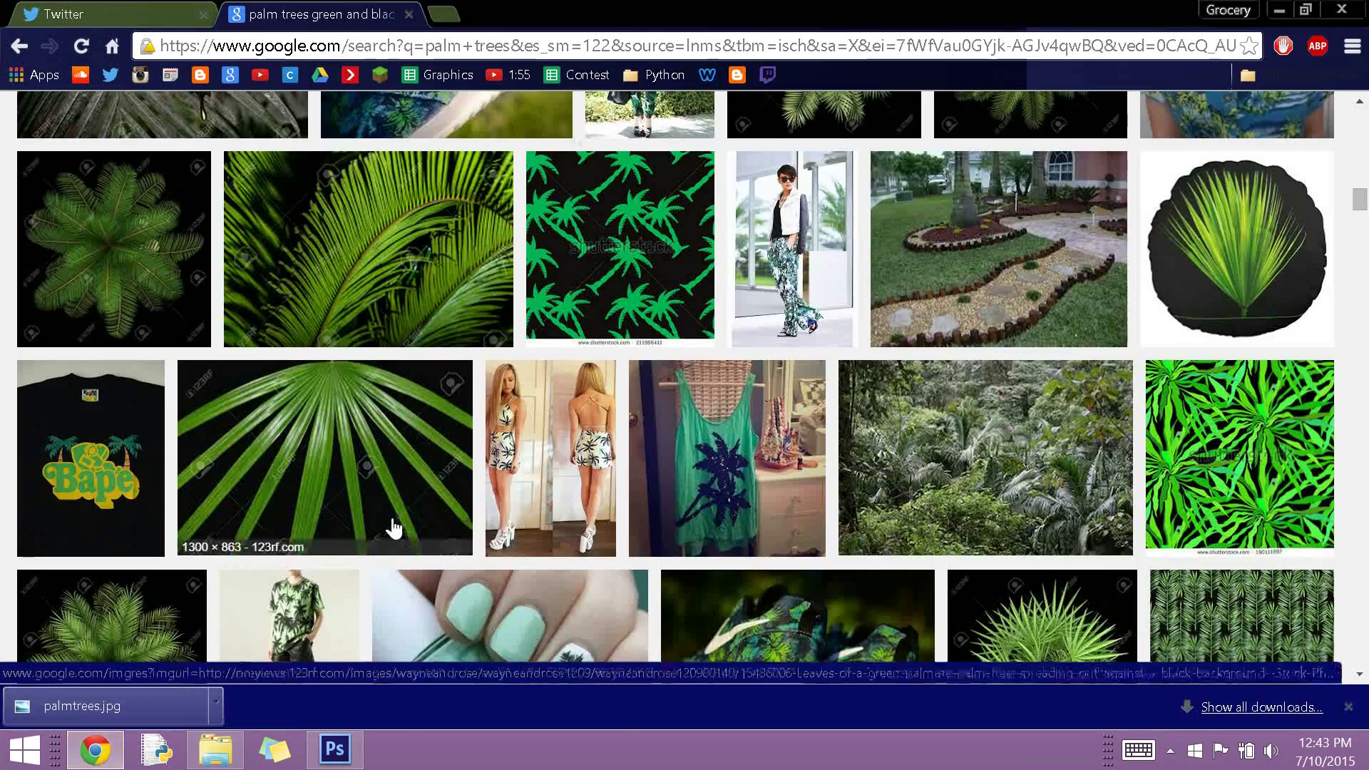
# Change the image search to 'palm trees print'.
pyautogui.scroll(-5, 394, 526)
pyautogui.scroll(-3, 394, 526)
pyautogui.scroll(-2, 394, 526)
pyautogui.scroll(-2, 394, 526)
pyautogui.scroll(15, 275, 190)
pyautogui.moveTo(352, 125); pyautogui.dragTo(245, 130)
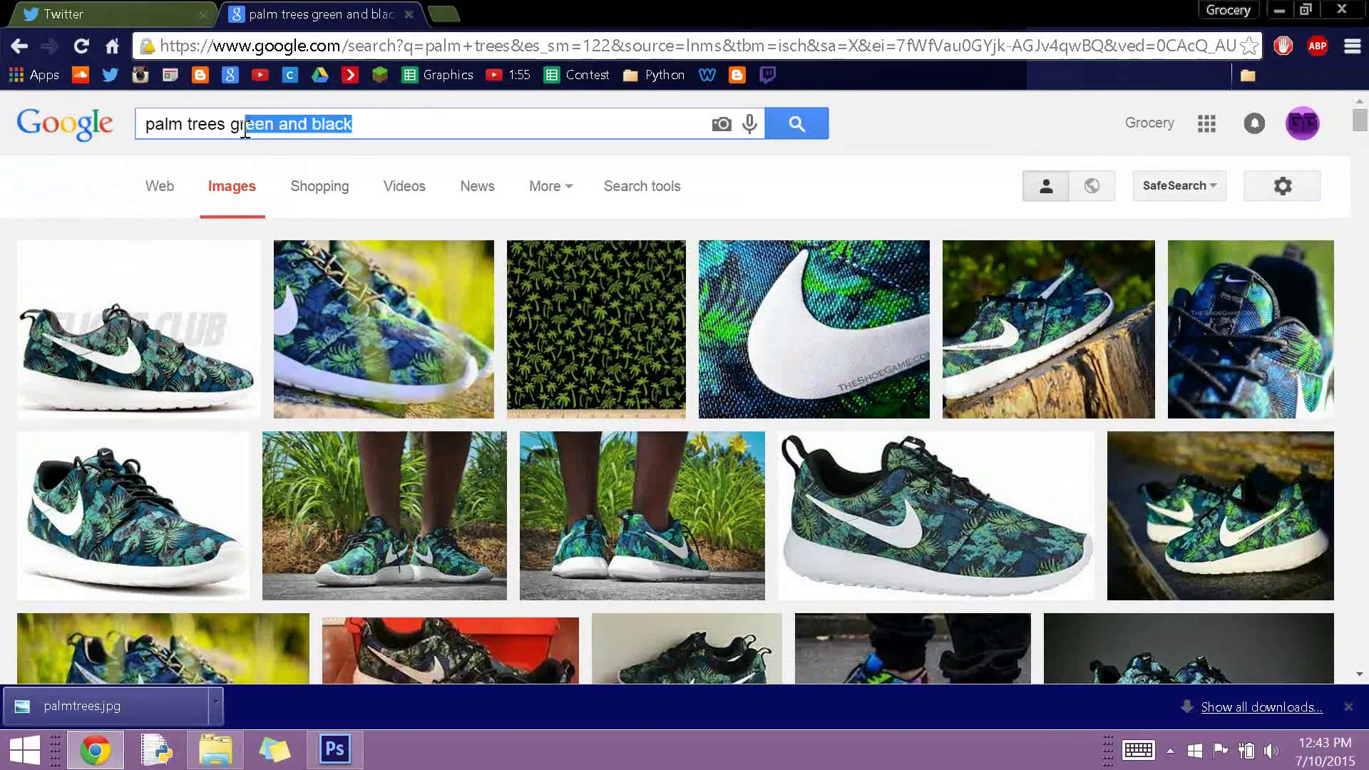
pyautogui.write('print')
pyautogui.press('Return')
# Save the tall Molokai palm trees wallpaper image.
pyautogui.click(513, 471)
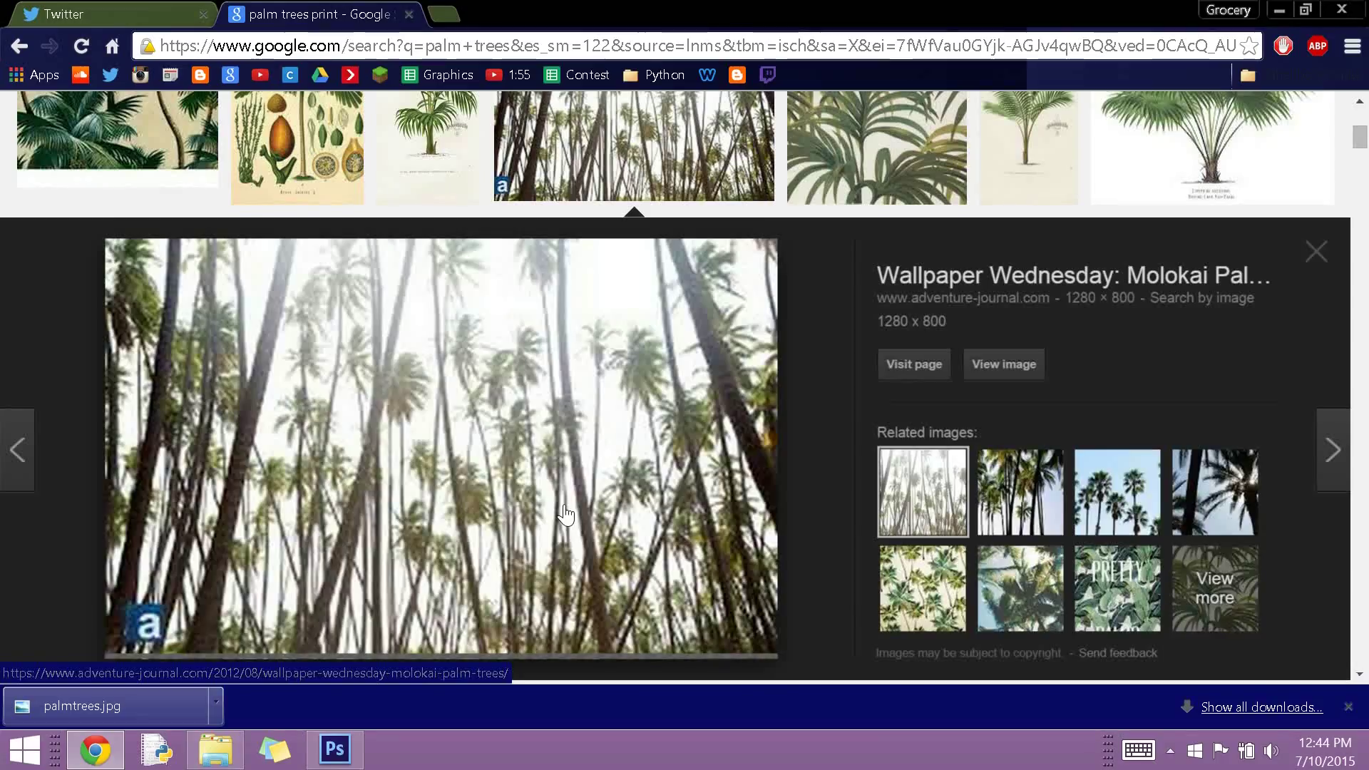
pyautogui.rightClick(499, 430)
pyautogui.click(542, 464)
pyautogui.press('Return')
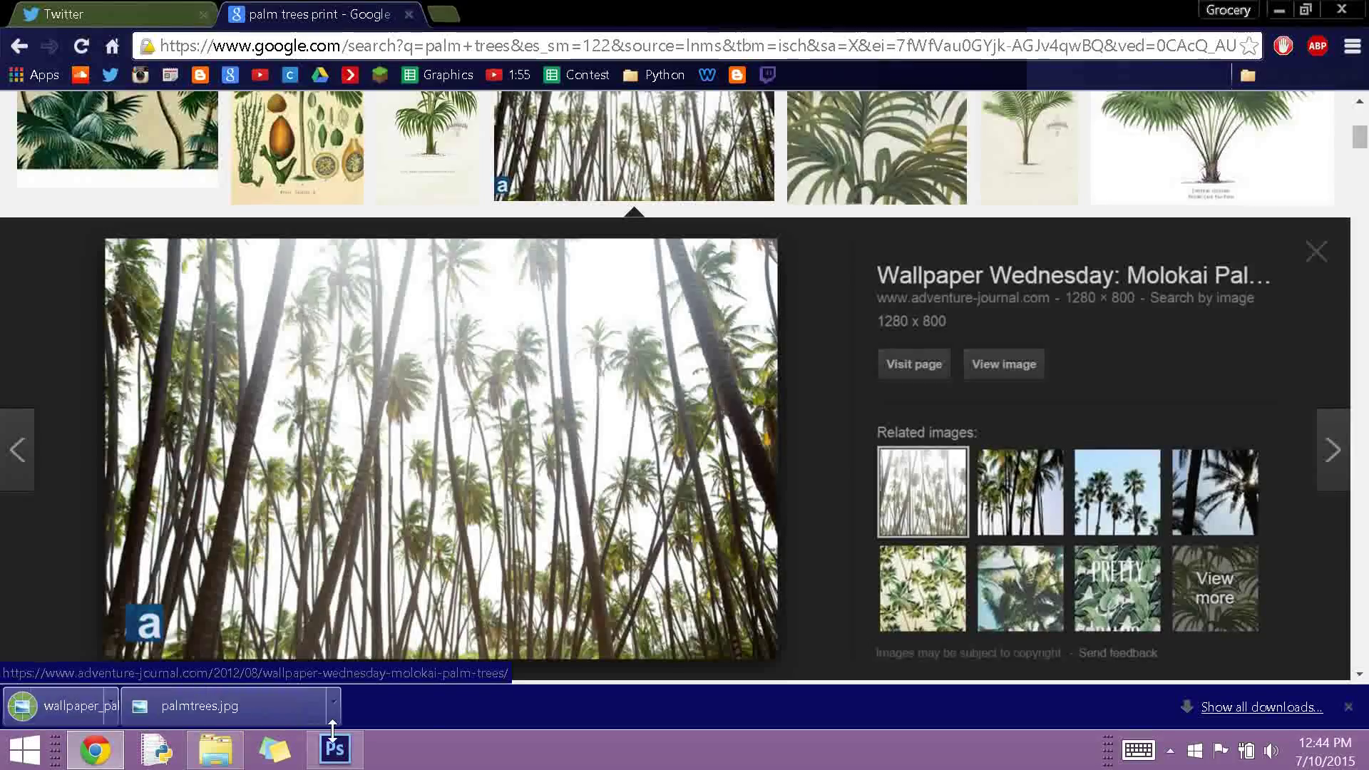
# Open the downloaded palm wallpaper in Photoshop.
pyautogui.click(334, 749)
pyautogui.click(39, 10)
pyautogui.click(68, 50)
pyautogui.moveTo(968, 136); pyautogui.dragTo(967, 542)
pyautogui.doubleClick(779, 187)
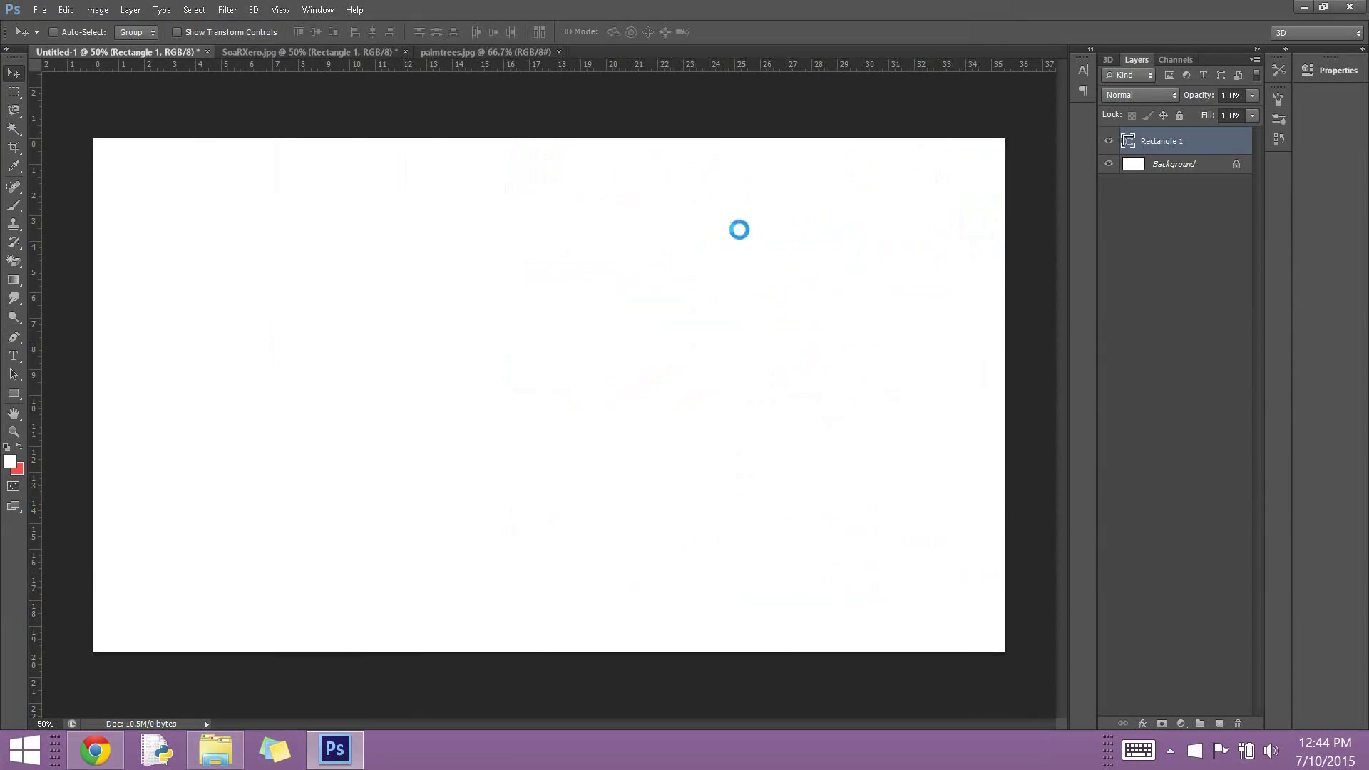
# Copy the whole palm photo into the banner and delete the Rectangle 1 layer.
pyautogui.press('m')
pyautogui.hotkey('ctrl', 'a')
pyautogui.hotkey('ctrl', 'c')
pyautogui.click(126, 50)
pyautogui.hotkey('ctrl', 'v')
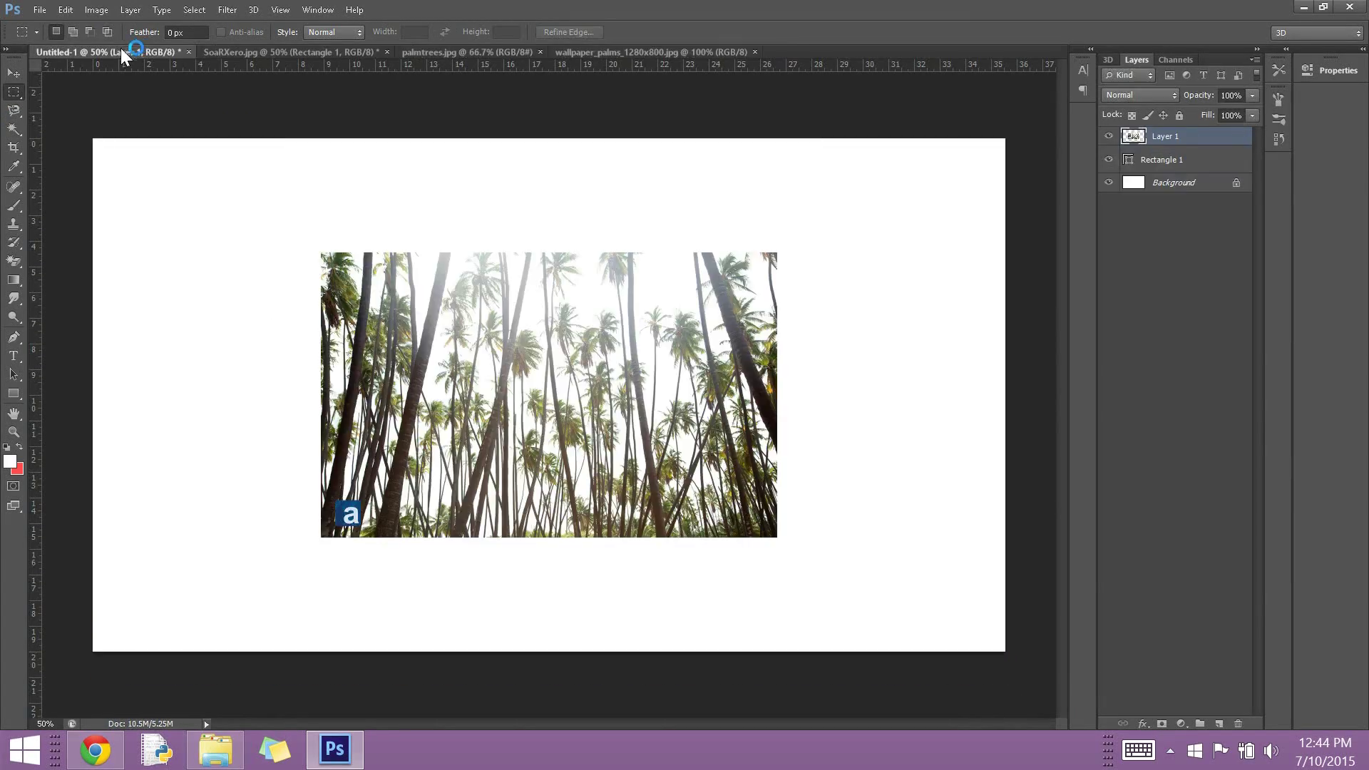
pyautogui.moveTo(1169, 137); pyautogui.dragTo(1176, 173)
pyautogui.click(1162, 140)
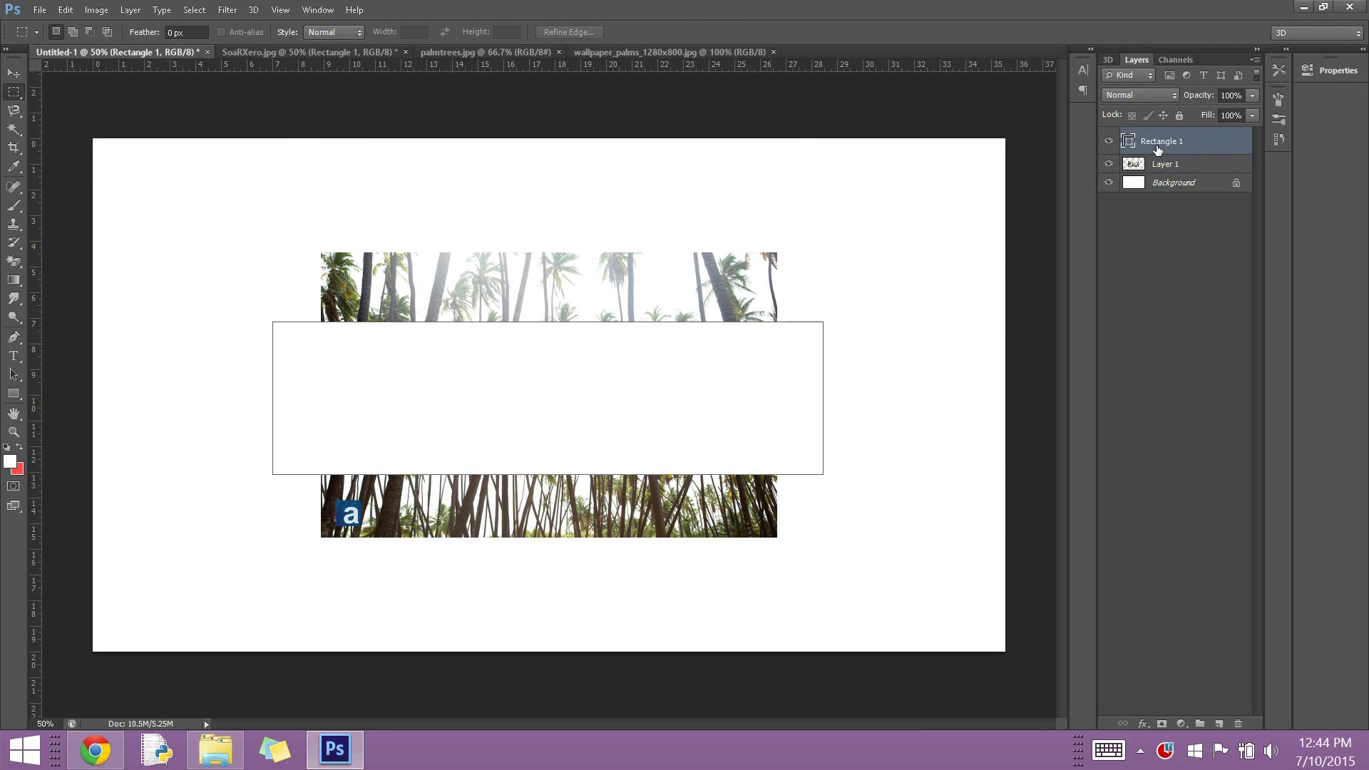
pyautogui.press('Delete')
# Scale the palm photo from the canvas's top-left corner to fill the banner and apply.
pyautogui.click(65, 10)
pyautogui.click(448, 464)
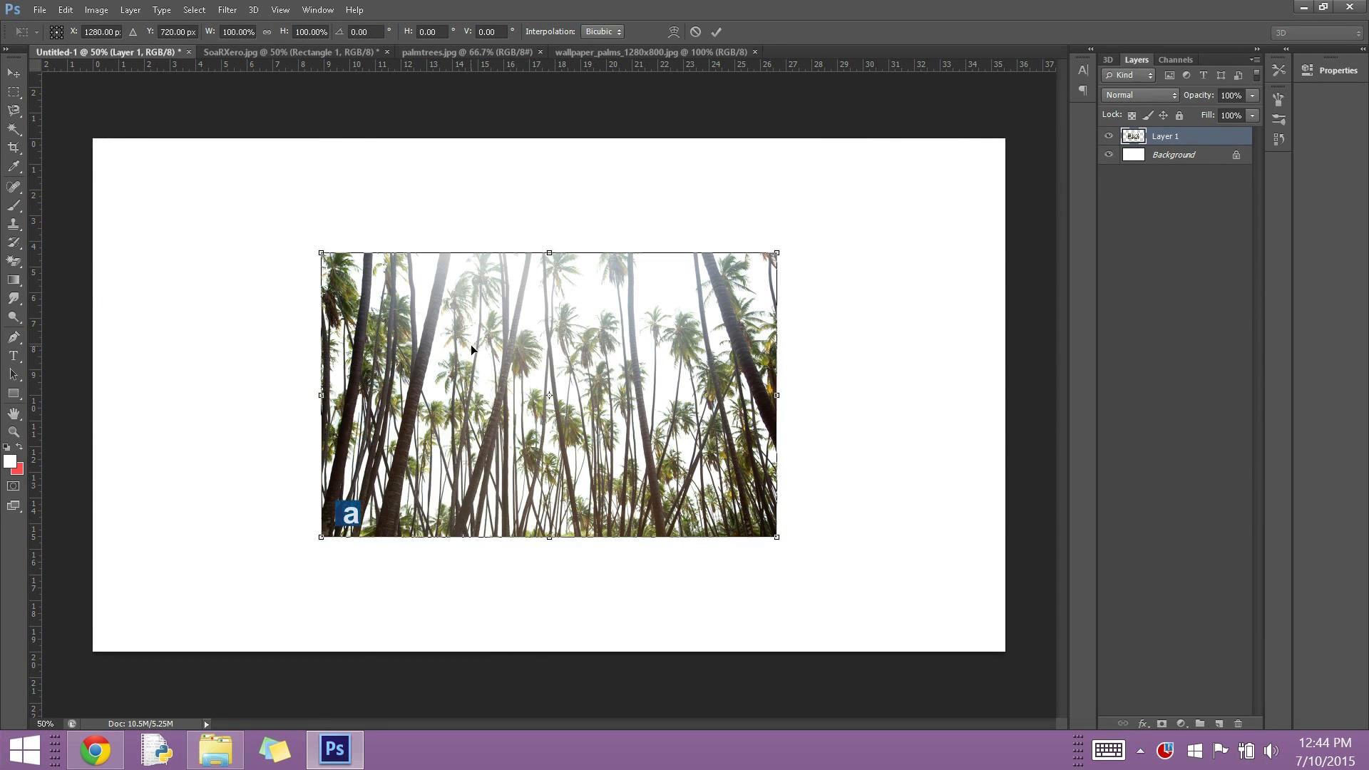
pyautogui.moveTo(470, 345); pyautogui.dragTo(241, 232)
pyautogui.moveTo(570, 447)
pyautogui.mouseDown()
pyautogui.moveTo(871, 627)
pyautogui.moveTo(972, 628)
pyautogui.mouseUp()
pyautogui.press('v')
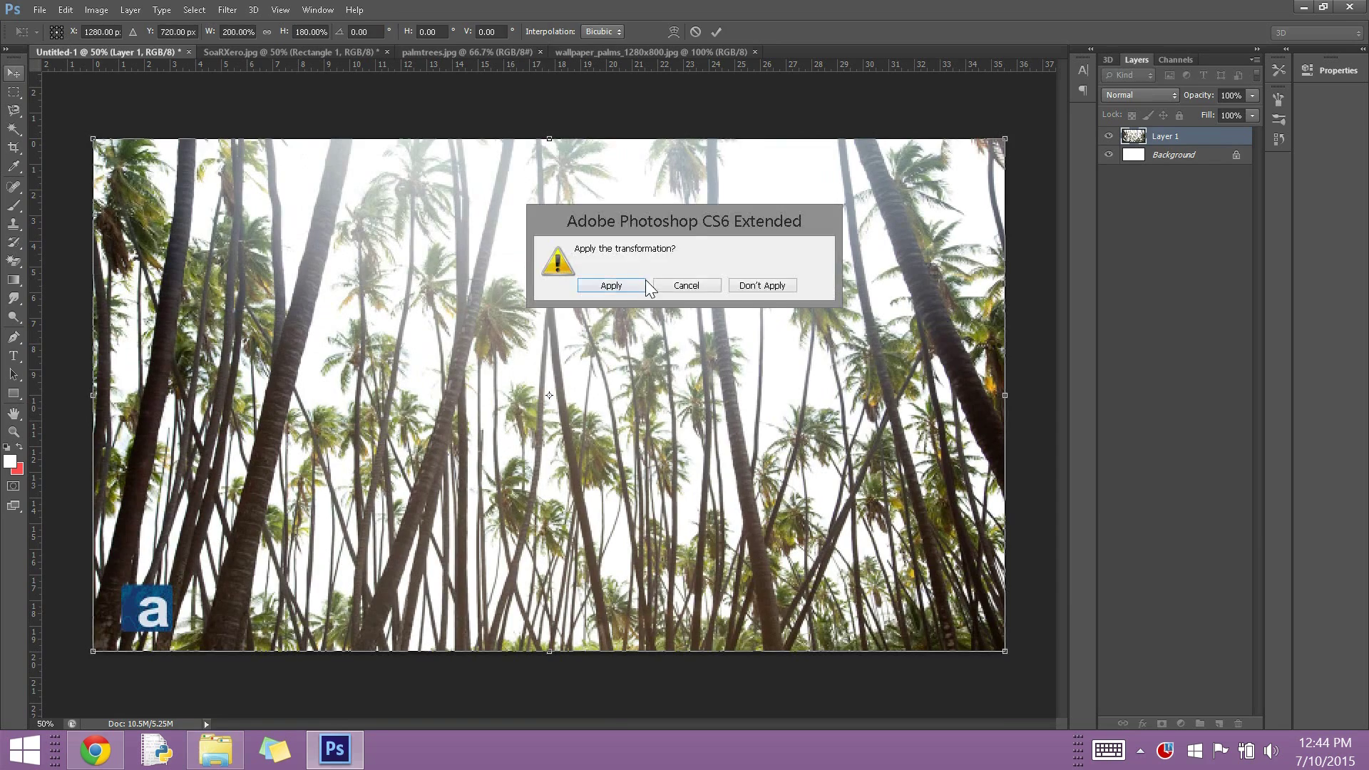
pyautogui.click(645, 281)
# Switch to the SoaRXero clouds document and bring up the shape tool options.
pyautogui.click(291, 52)
pyautogui.rightClick(13, 92)
pyautogui.rightClick(13, 393)
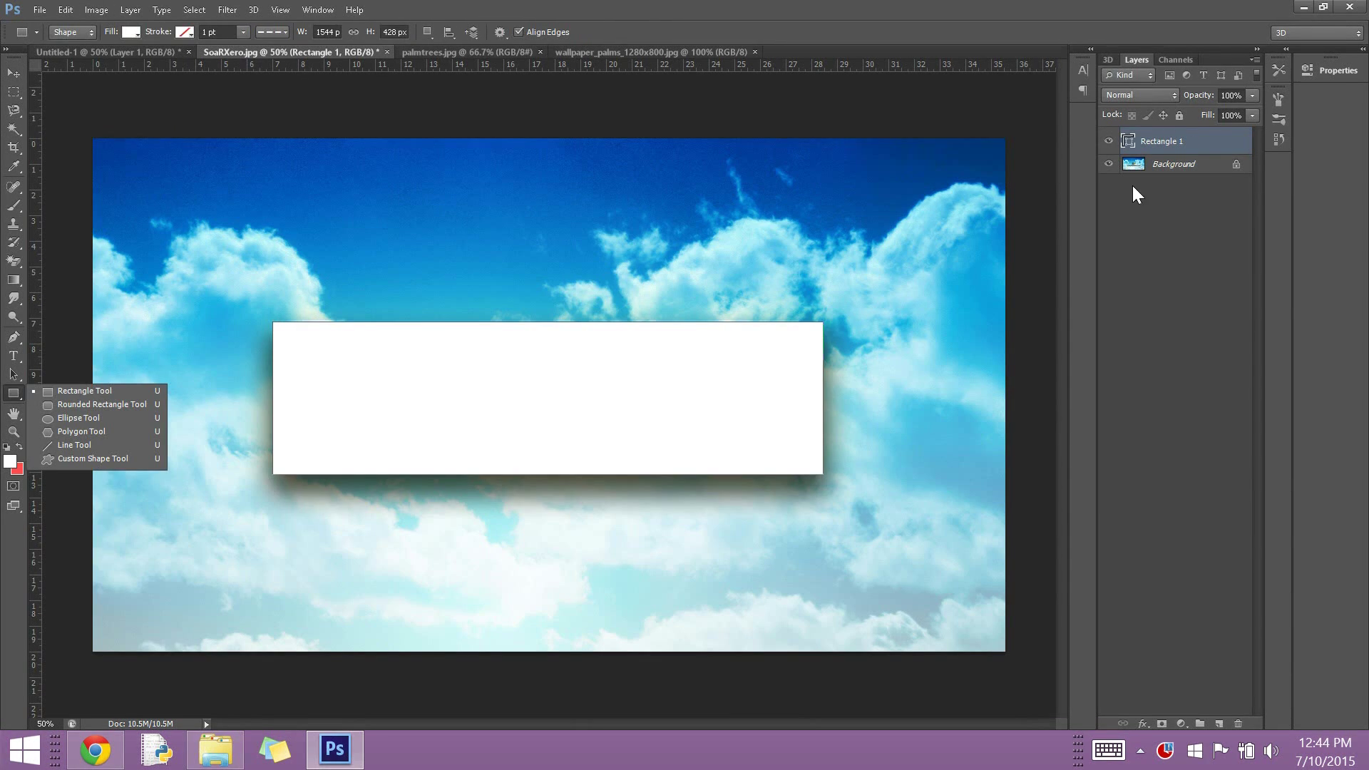
# Draw a wide, unfilled rectangle across the middle of the palm banner.
pyautogui.click(149, 52)
pyautogui.moveTo(452, 435); pyautogui.dragTo(292, 472)
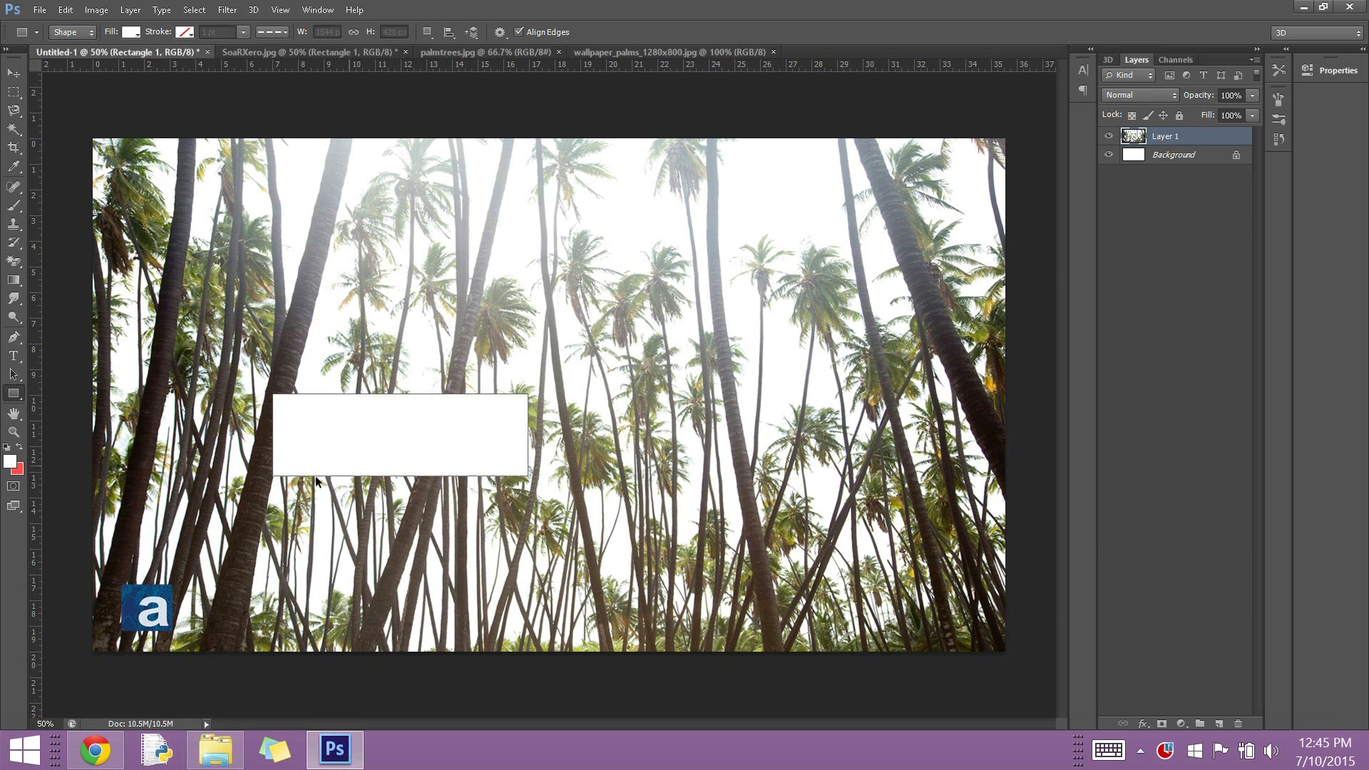
pyautogui.moveTo(273, 474); pyautogui.dragTo(822, 323)
pyautogui.click(132, 32)
pyautogui.click(68, 68)
# Give the rectangle a drop shadow at angle 90, distance 26, with a larger, softer size.
pyautogui.rightClick(1169, 141)
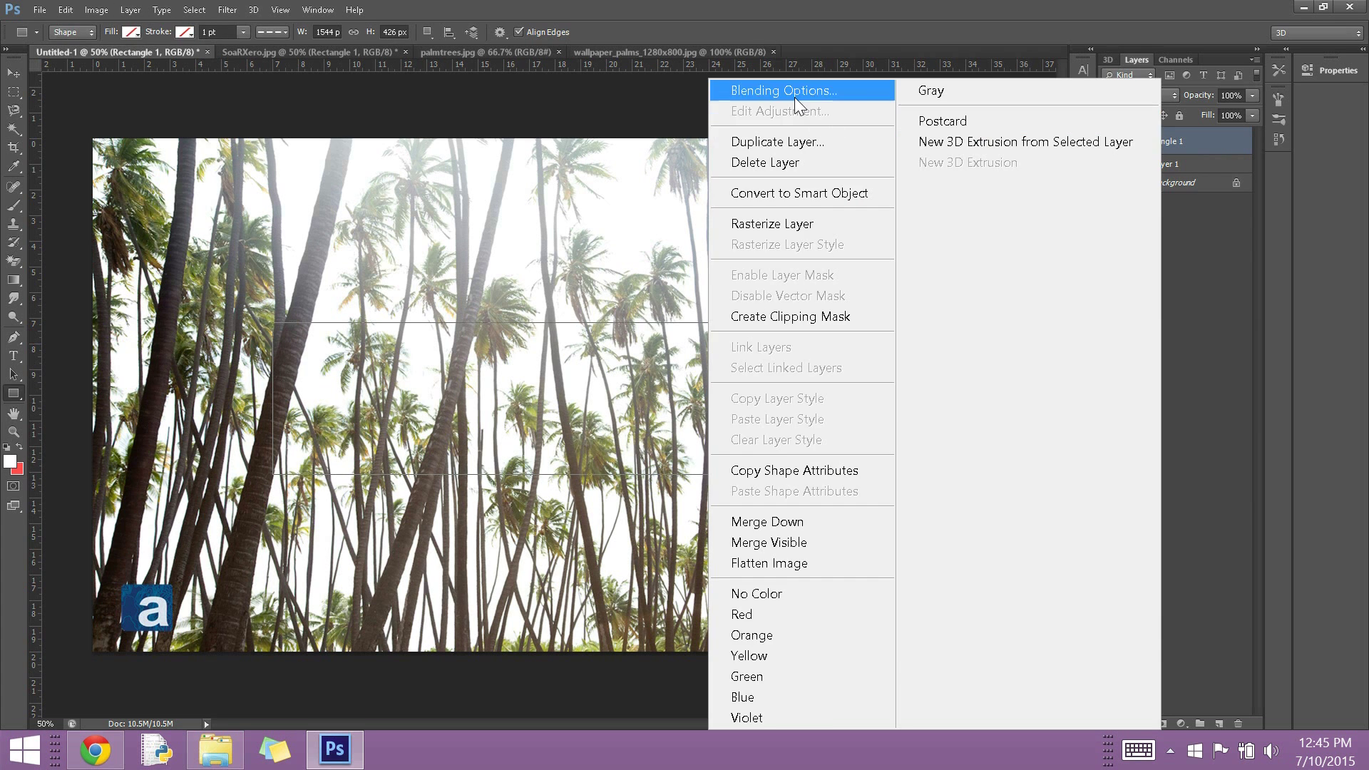
pyautogui.click(802, 104)
pyautogui.click(960, 410)
pyautogui.click(960, 426)
pyautogui.click(960, 410)
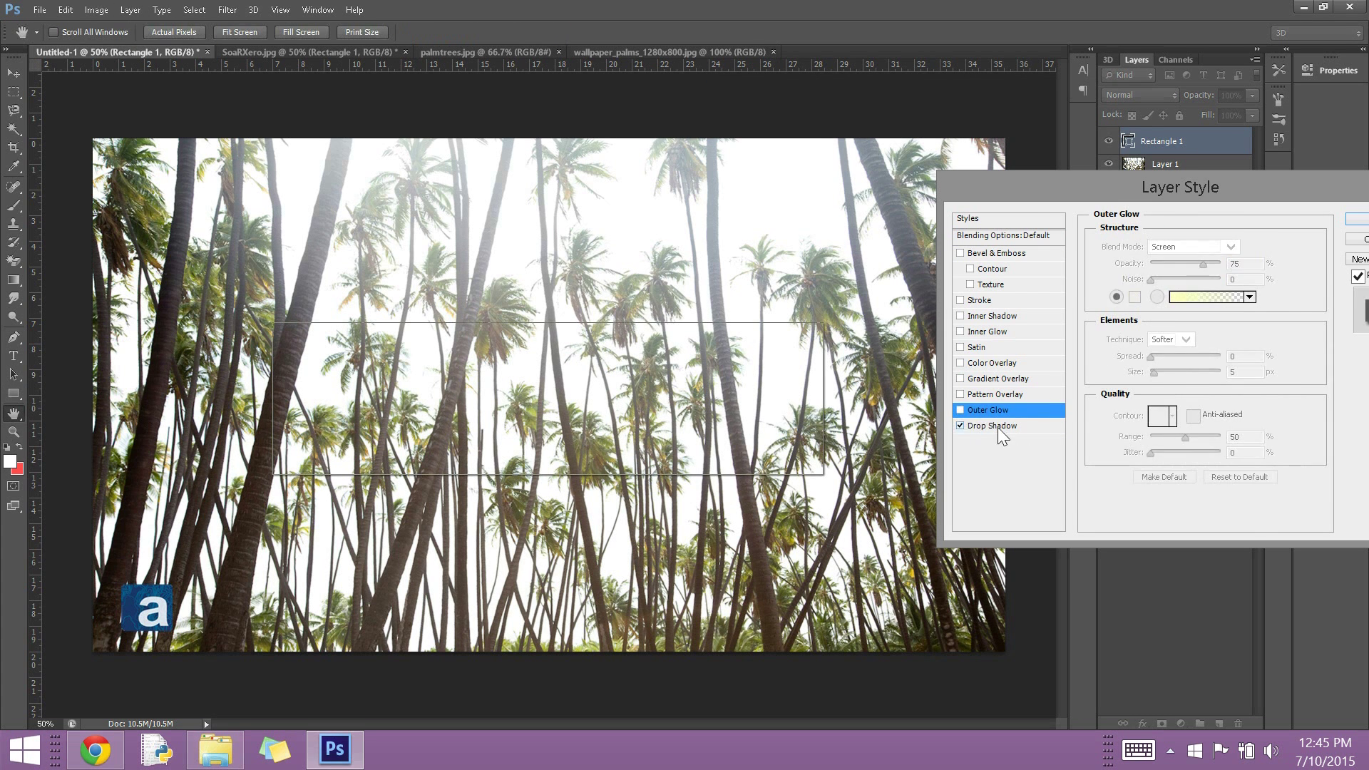
pyautogui.click(995, 426)
pyautogui.write('90')
pyautogui.press('Tab')
pyautogui.write('26')
pyautogui.moveTo(1154, 339); pyautogui.dragTo(1170, 339)
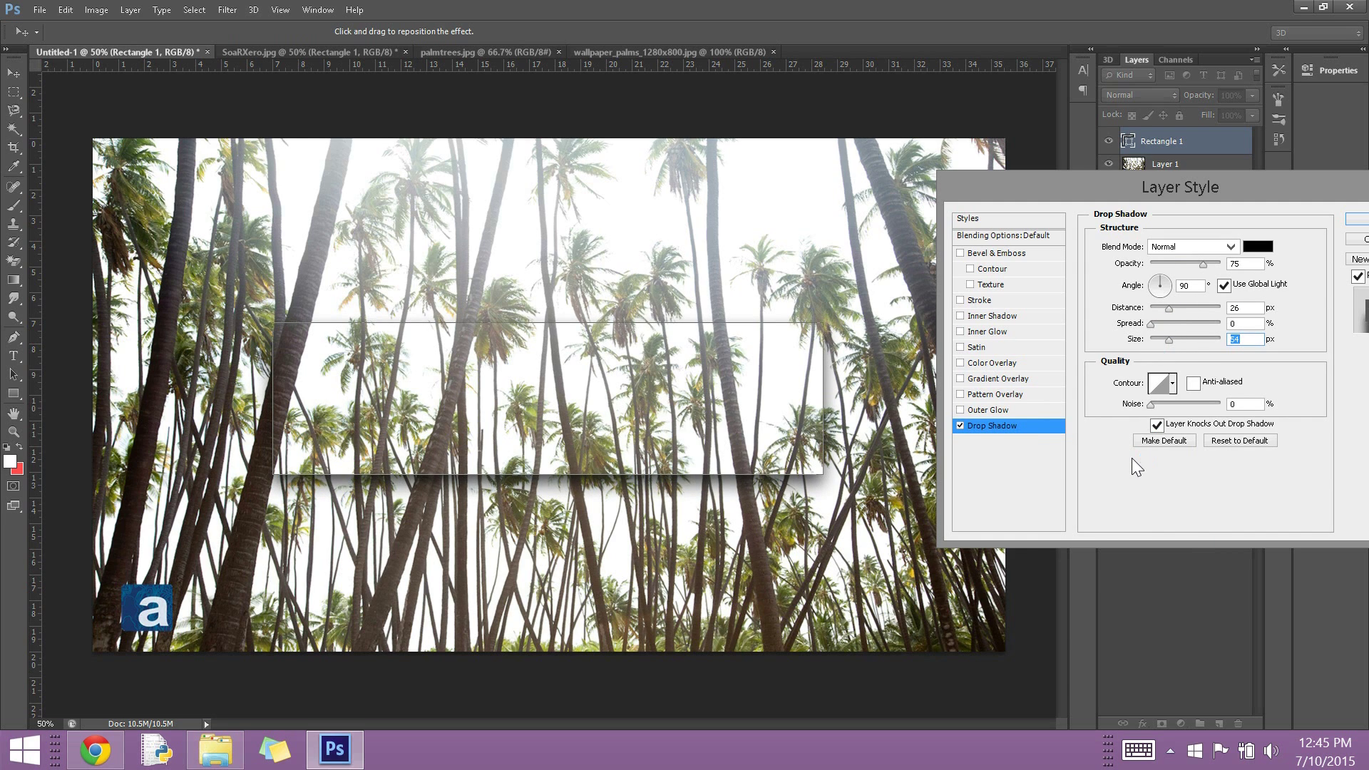
pyautogui.moveTo(1170, 340)
pyautogui.mouseDown()
pyautogui.moveTo(1190, 305)
pyautogui.moveTo(1180, 322)
pyautogui.mouseUp()
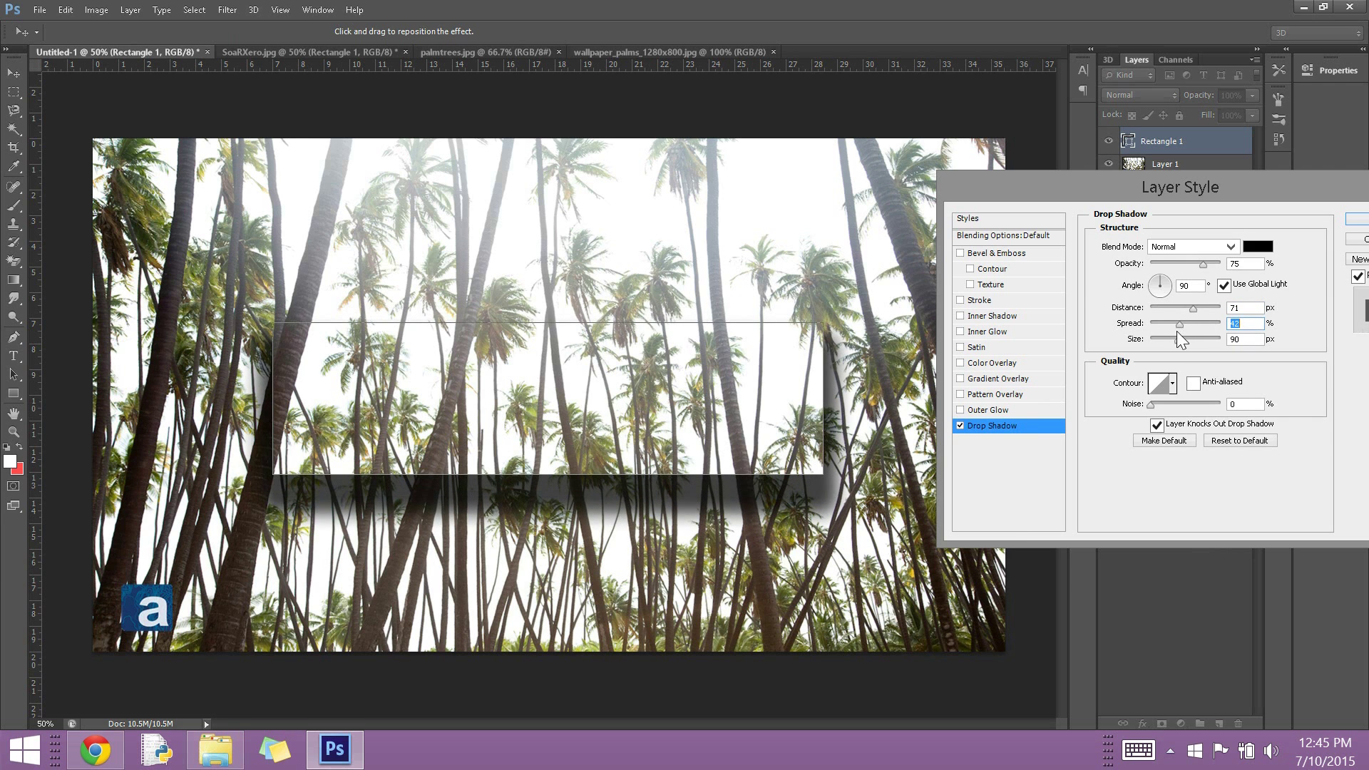
pyautogui.click(1356, 219)
# Reopen Rectangle 1's layer style and confirm the revised drop shadow.
pyautogui.click(1173, 211)
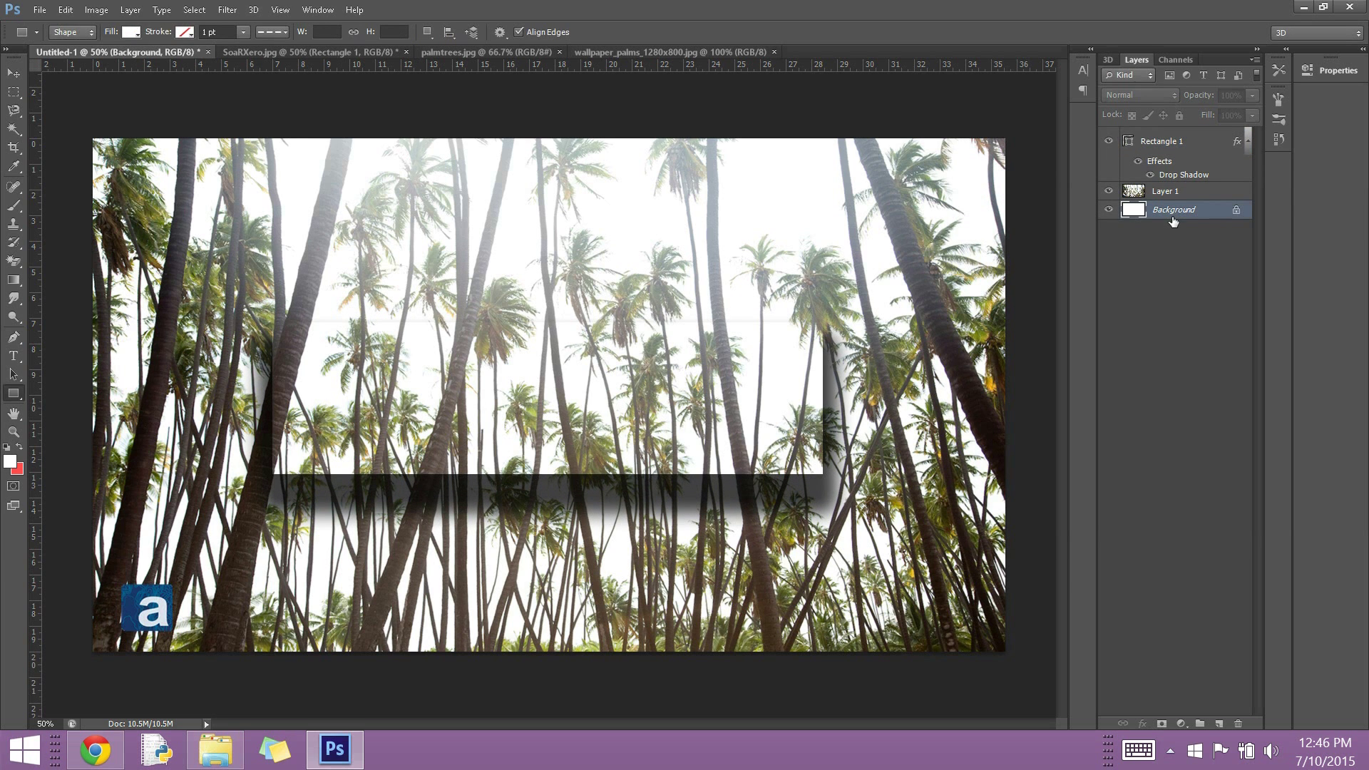
pyautogui.click(1163, 142)
pyautogui.rightClick(1162, 141)
pyautogui.click(814, 88)
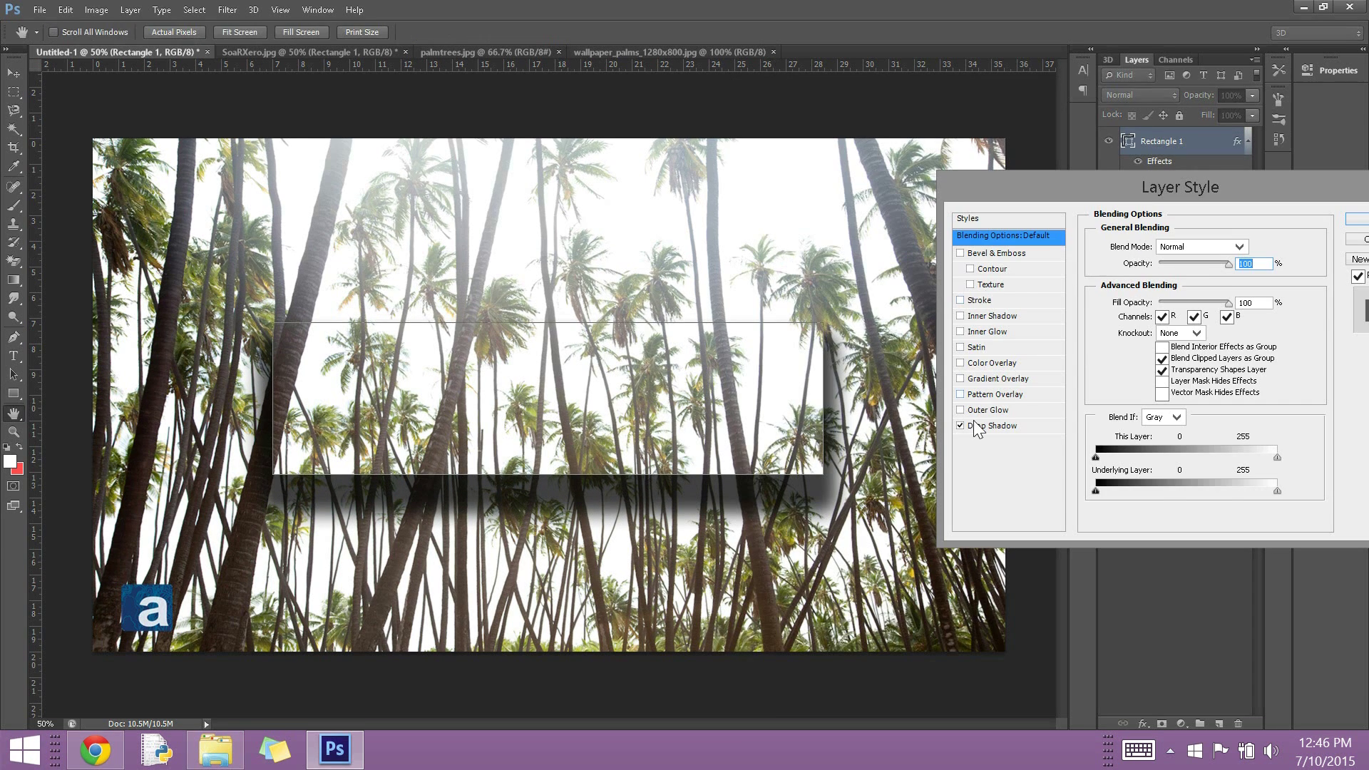
pyautogui.click(991, 426)
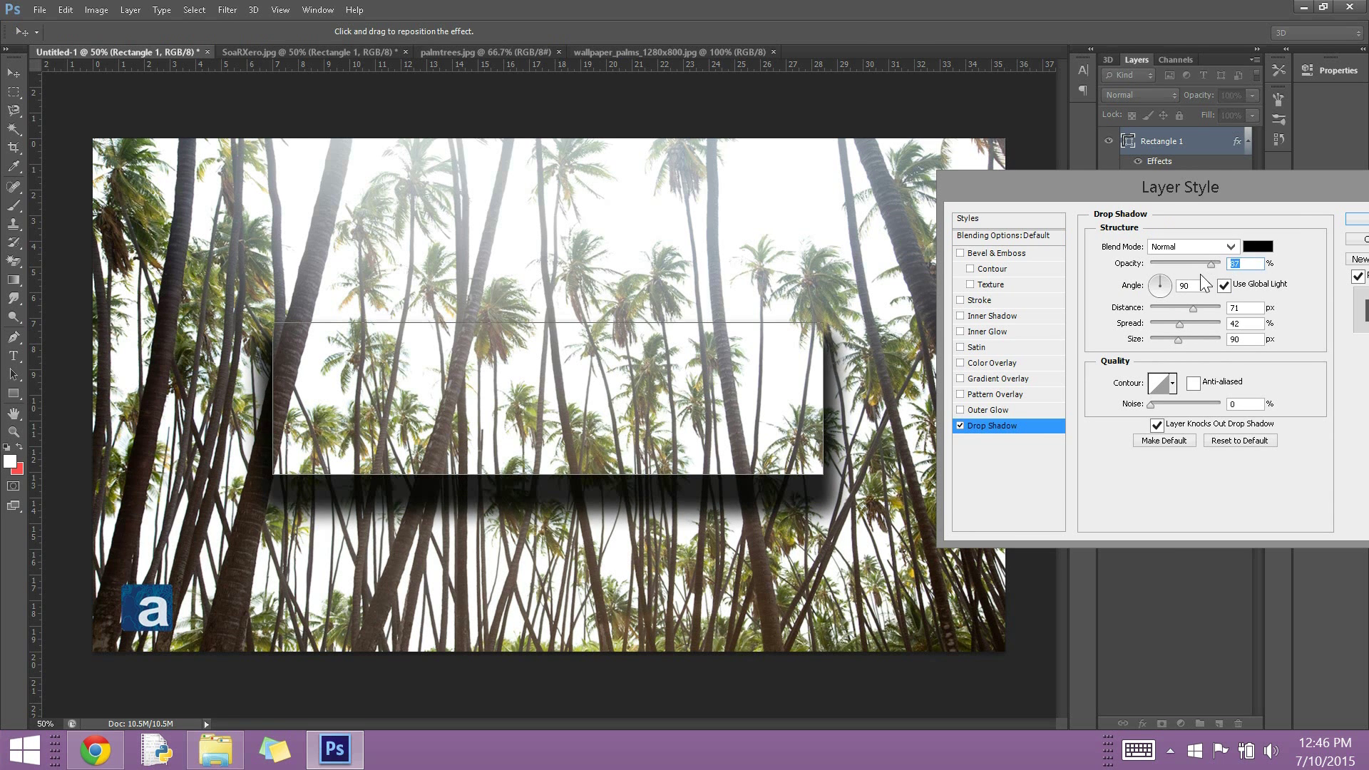
pyautogui.click(1355, 219)
# Bring up the File > Open browser to pick another image.
pyautogui.click(39, 10)
pyautogui.click(68, 50)
pyautogui.moveTo(967, 136); pyautogui.dragTo(962, 228)
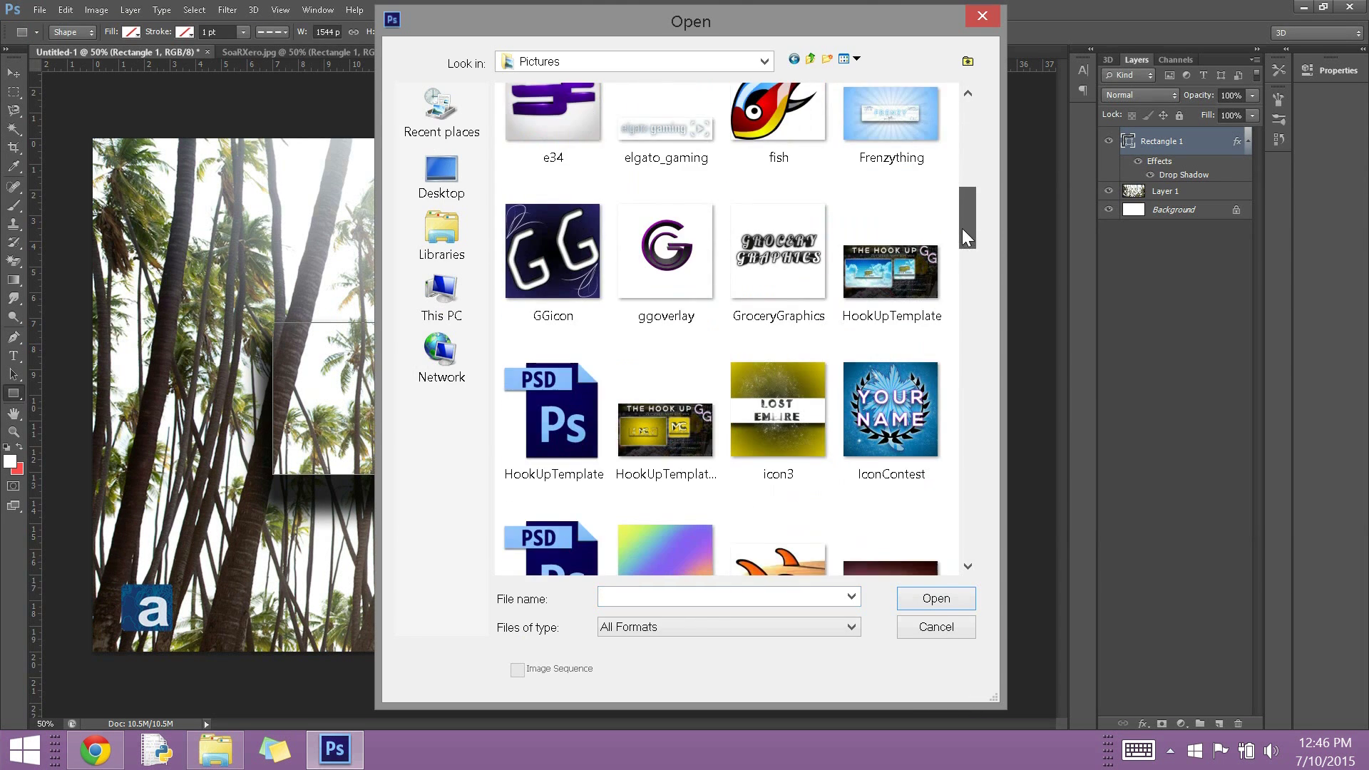
# Open e34.png and copy its silver top piece into the palm banner.
pyautogui.doubleClick(713, 428)
pyautogui.rightClick(12, 113)
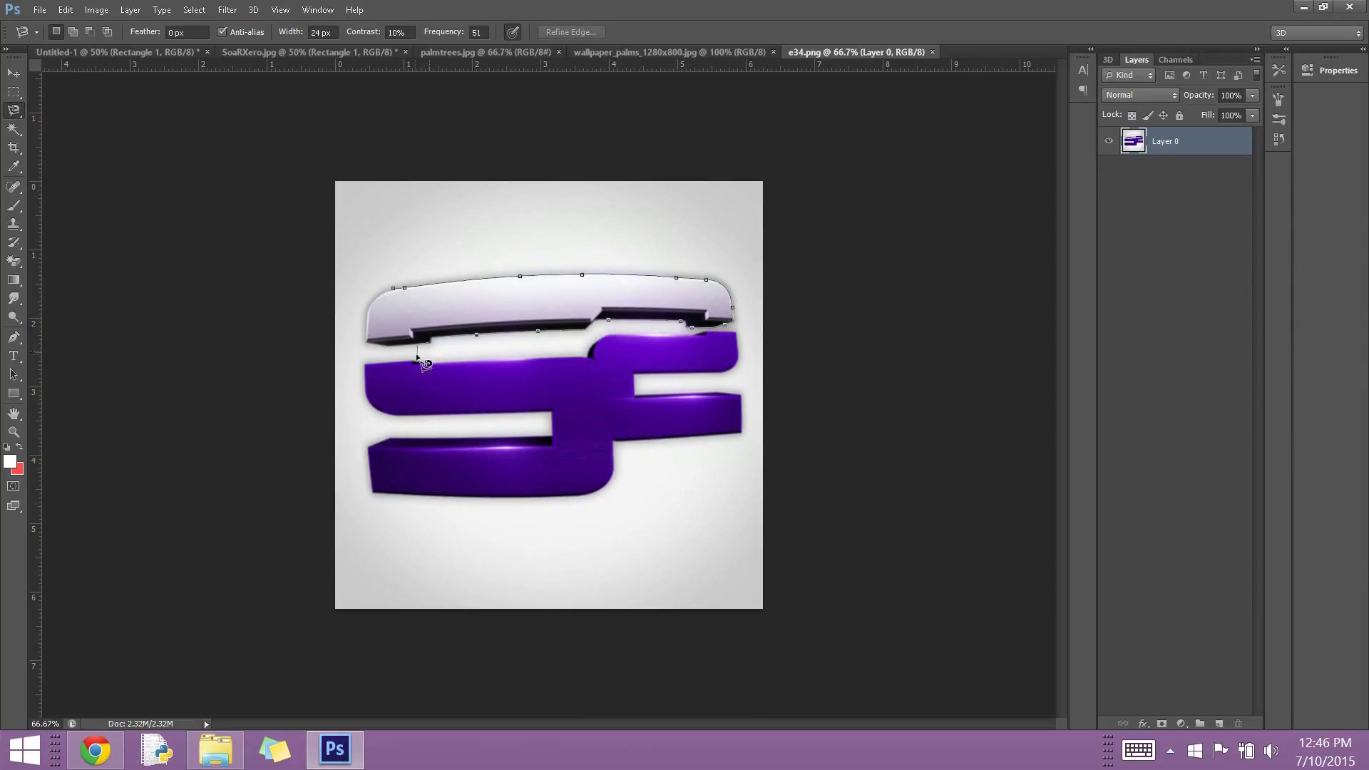
pyautogui.click(408, 288)
pyautogui.hotkey('ctrl', 'c')
pyautogui.click(120, 53)
pyautogui.hotkey('ctrl', 'v')
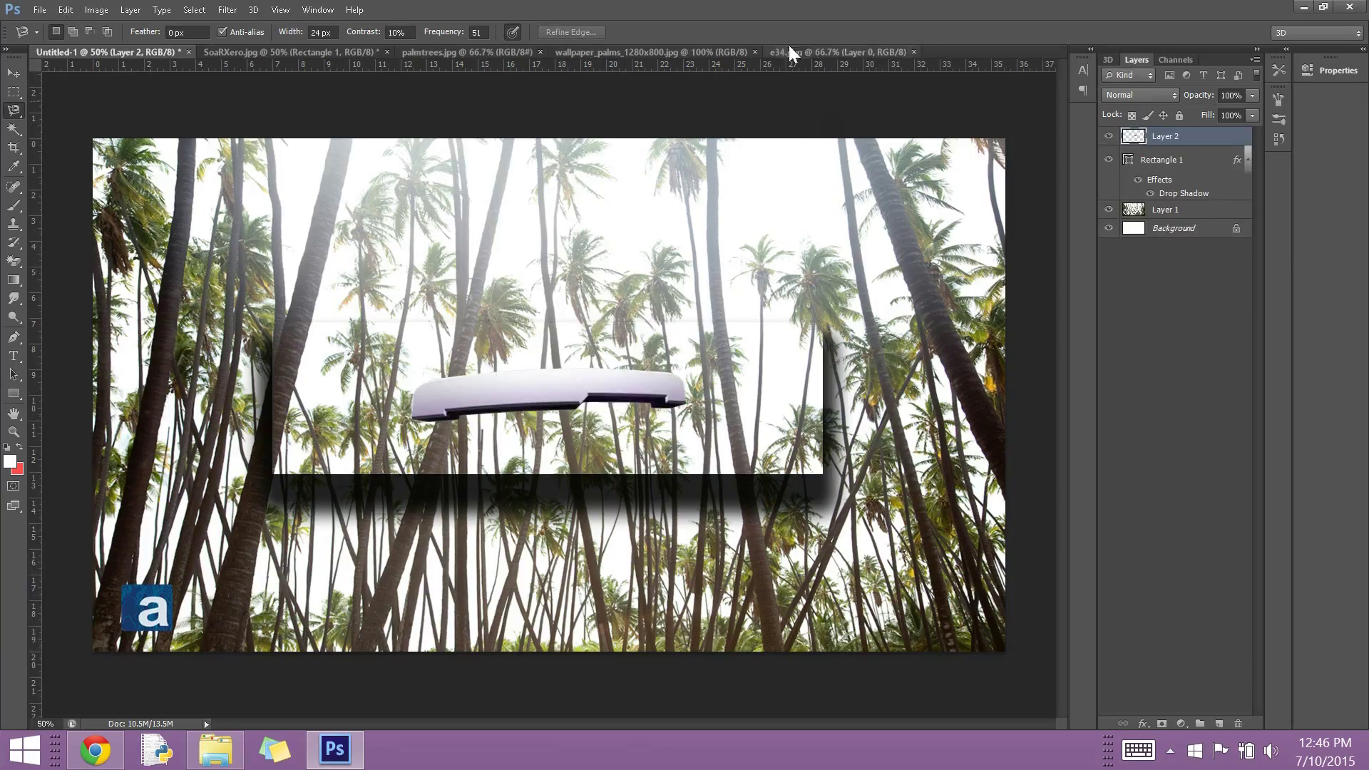
# Lasso the purple part of the e34 logo and paste it into the banner.
pyautogui.click(783, 52)
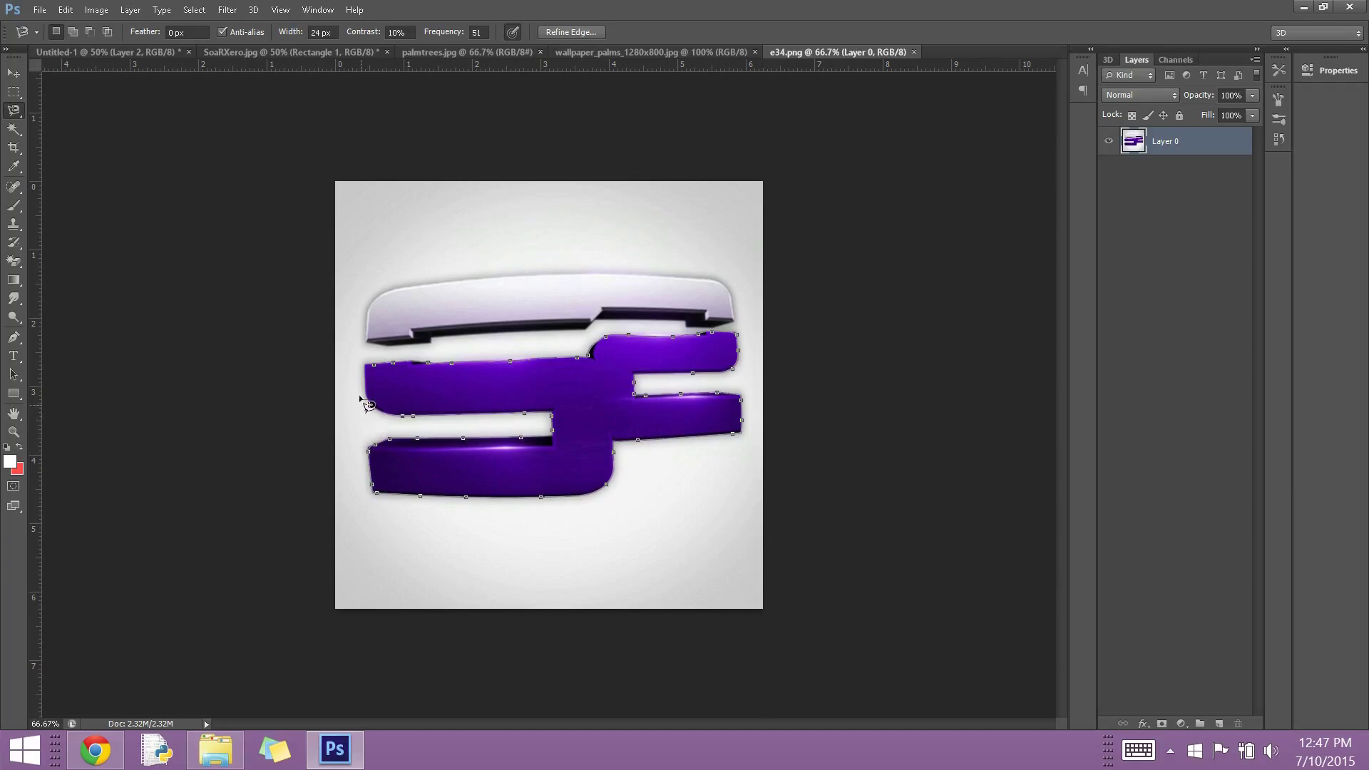
pyautogui.click(387, 365)
pyautogui.hotkey('ctrl', 'c')
pyautogui.click(107, 52)
pyautogui.hotkey('ctrl', 'v')
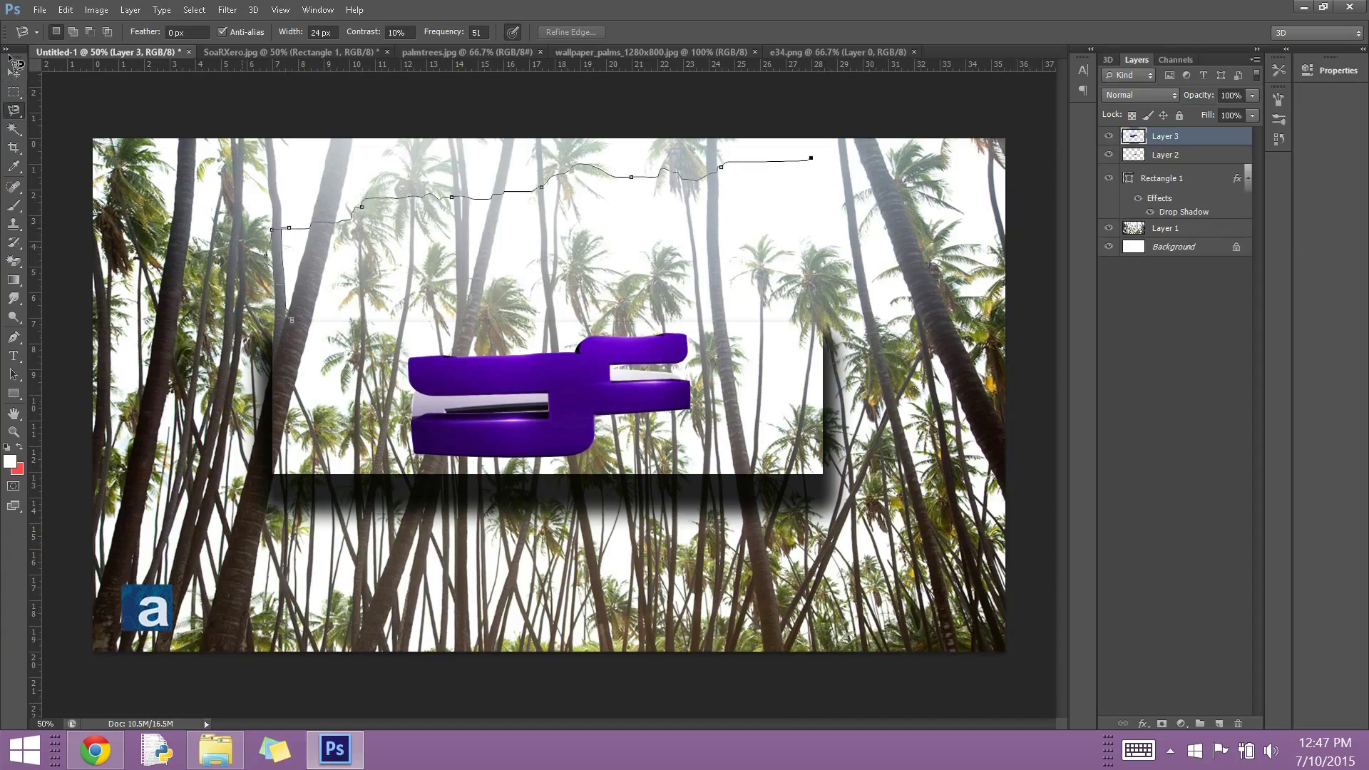
# Clear the leftover selection and move the purple part lower on the banner.
pyautogui.press('Escape')
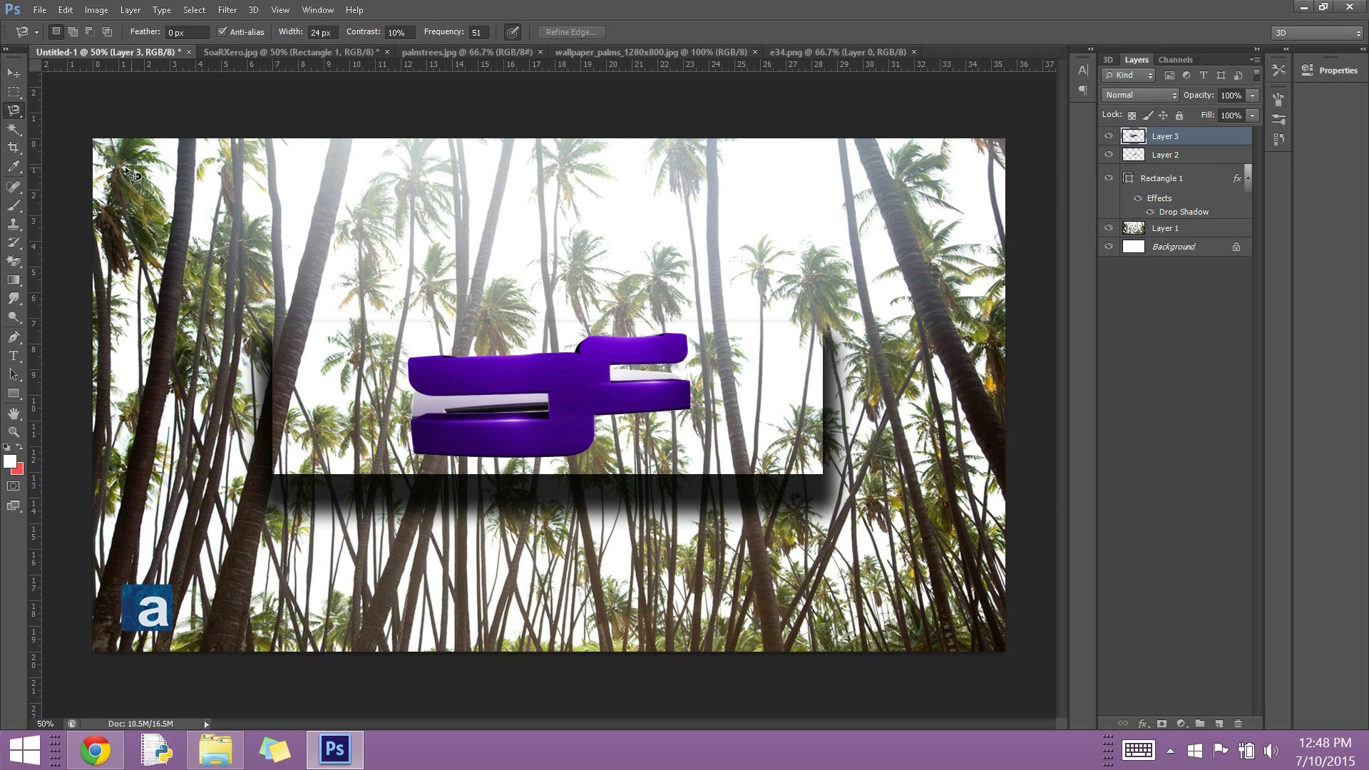
pyautogui.press('v')
pyautogui.moveTo(557, 390); pyautogui.dragTo(561, 469)
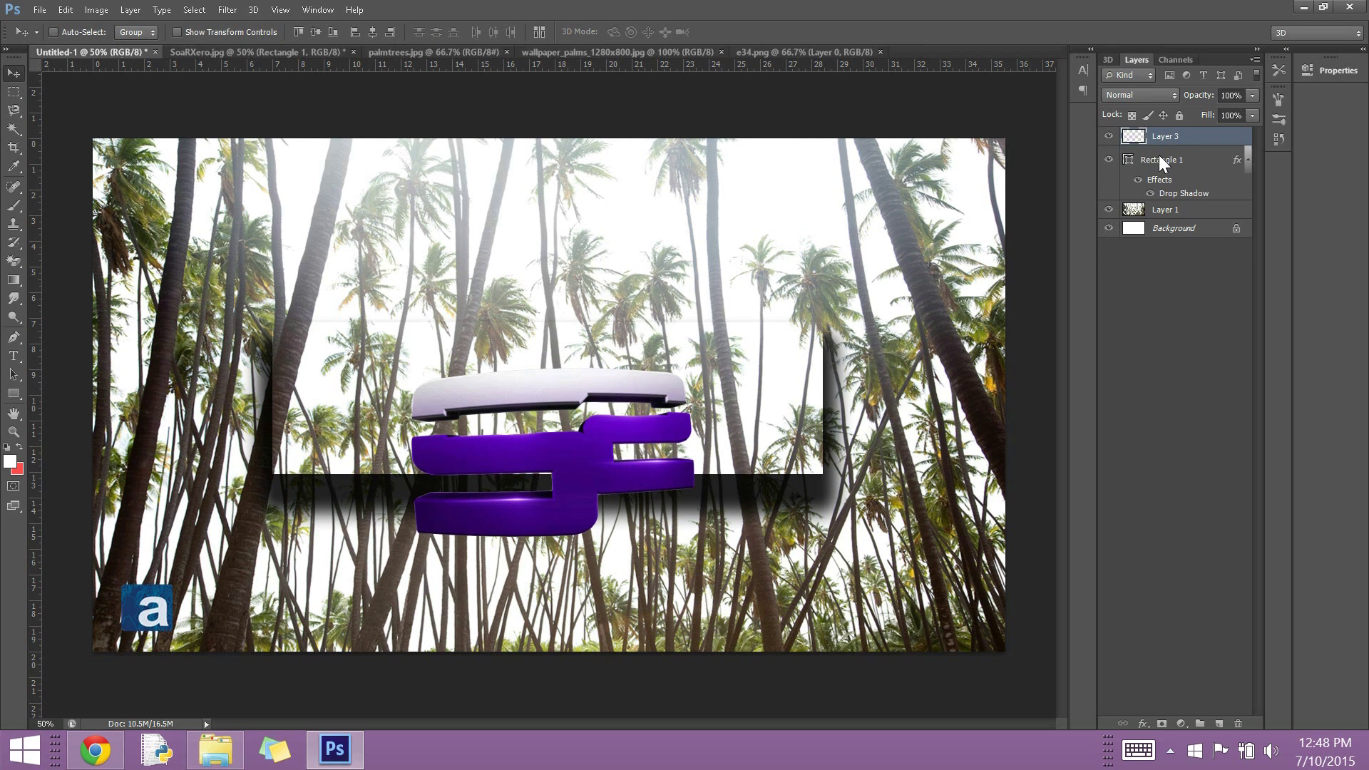
# Scale the e34 logo down to about two-thirds so it fits inside the rectangle.
pyautogui.moveTo(673, 400); pyautogui.dragTo(673, 357)
pyautogui.click(65, 10)
pyautogui.click(428, 465)
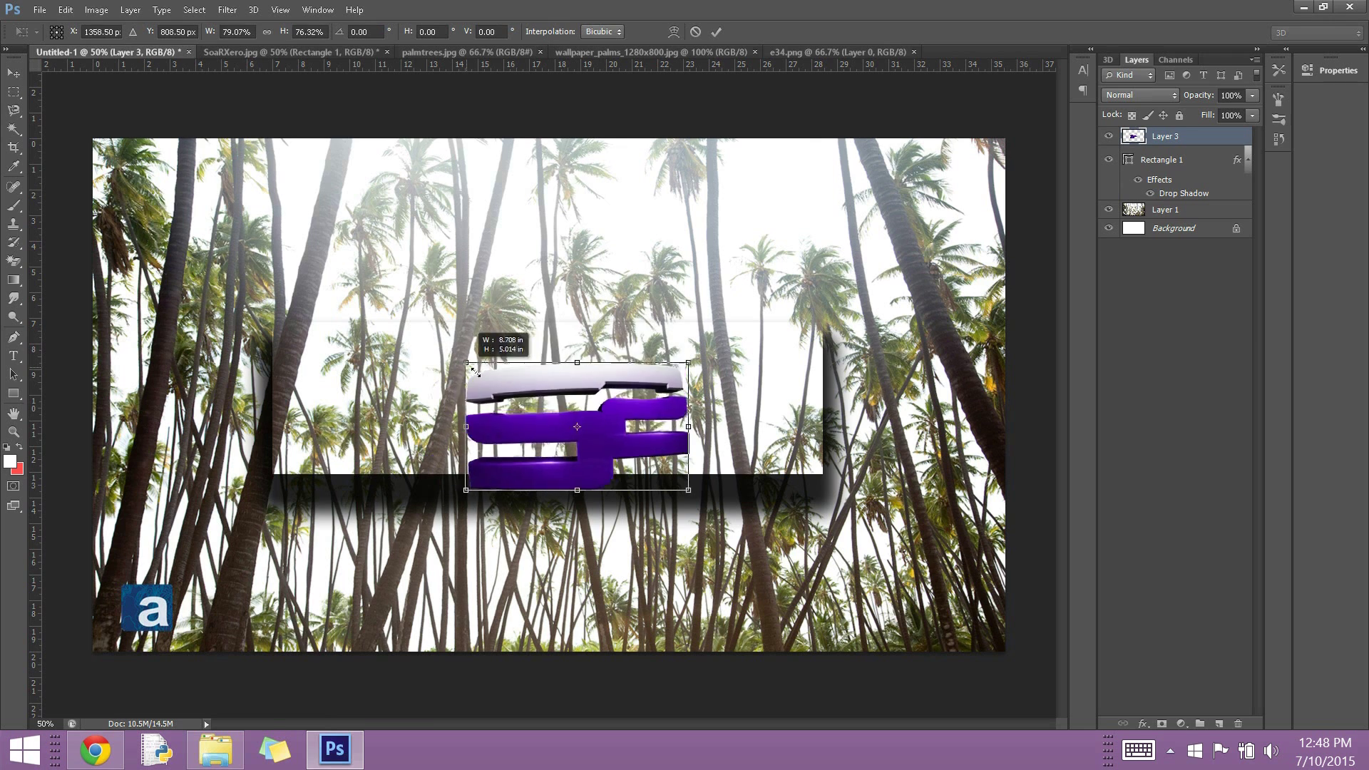
pyautogui.moveTo(690, 495)
pyautogui.mouseDown()
pyautogui.moveTo(650, 439)
pyautogui.moveTo(587, 416)
pyautogui.mouseUp()
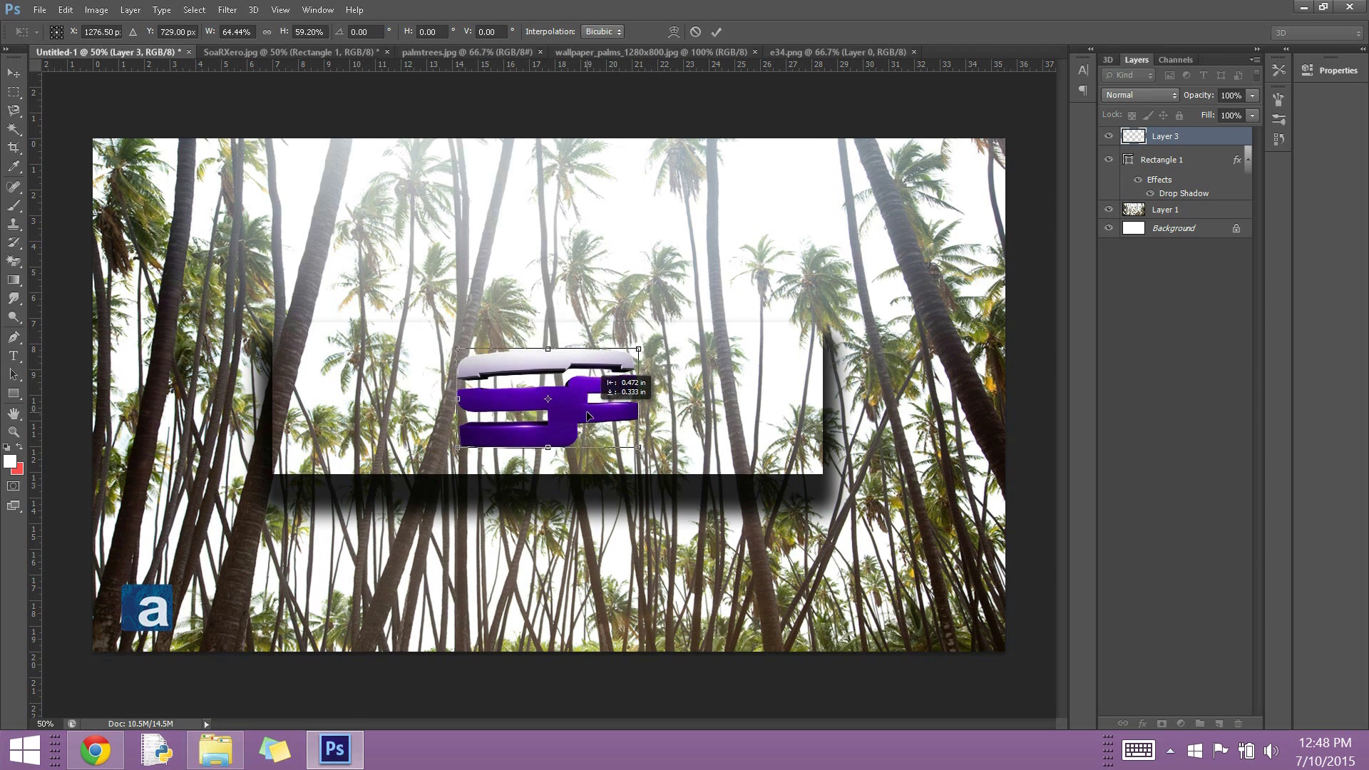
pyautogui.click(13, 73)
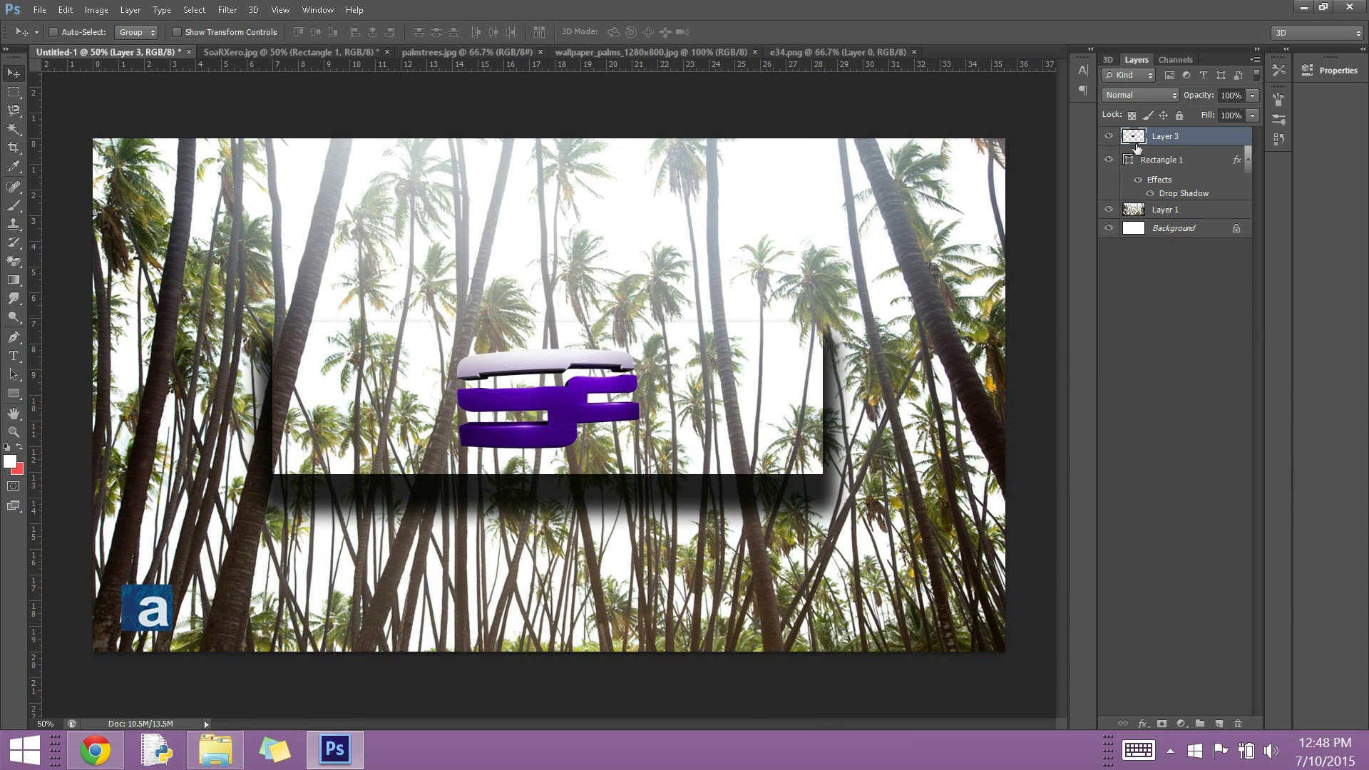
# Tag the logo layer (Layer 3) with the yellow colour label.
pyautogui.rightClick(1167, 136)
pyautogui.click(807, 655)
pyautogui.click(130, 10)
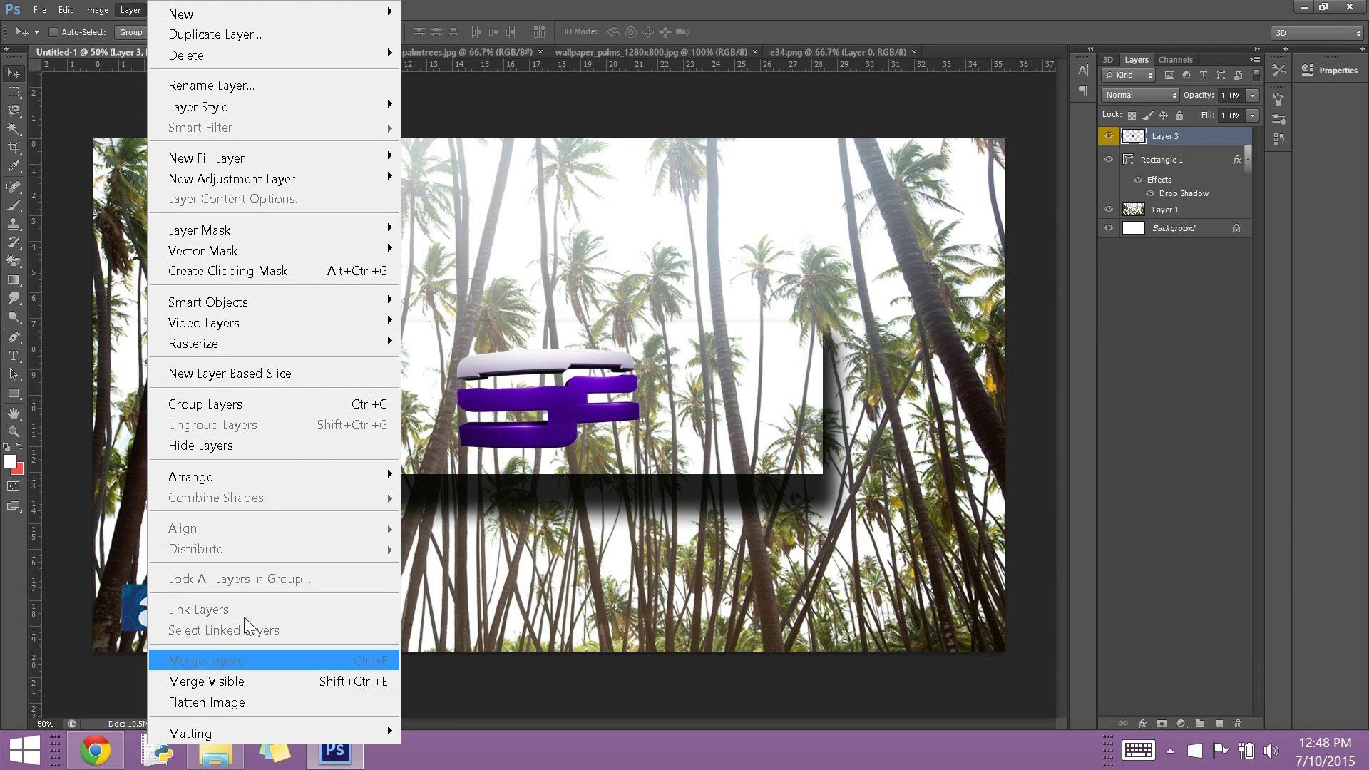
pyautogui.moveTo(136, 61)
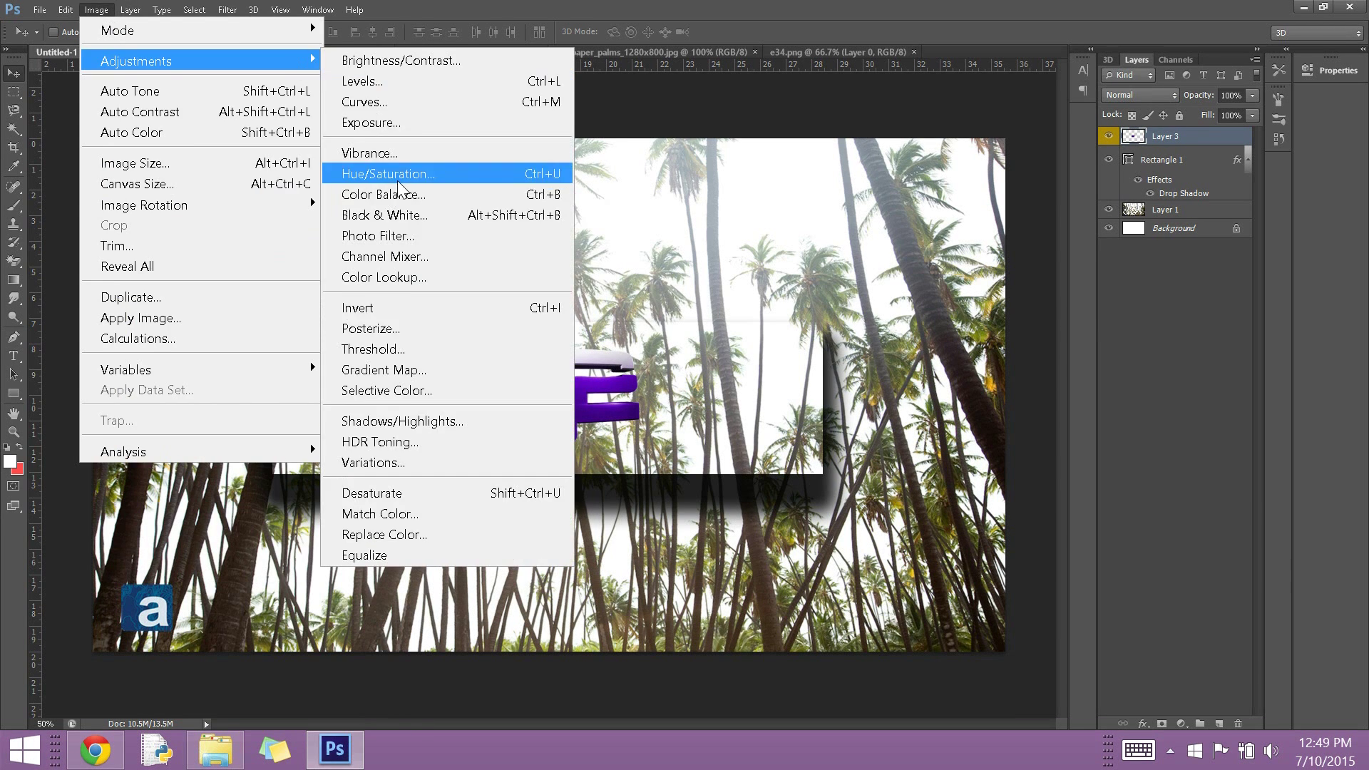
# Recolour the e34 logo bright green using Hue/Saturation with Hue +180 and Saturation +100.
pyautogui.click(398, 183)
pyautogui.moveTo(815, 239)
pyautogui.mouseDown()
pyautogui.moveTo(771, 240)
pyautogui.moveTo(822, 255)
pyautogui.moveTo(797, 240)
pyautogui.mouseUp()
pyautogui.moveTo(815, 308)
pyautogui.mouseDown()
pyautogui.moveTo(843, 309)
pyautogui.moveTo(815, 308)
pyautogui.moveTo(861, 274)
pyautogui.moveTo(780, 241)
pyautogui.mouseUp()
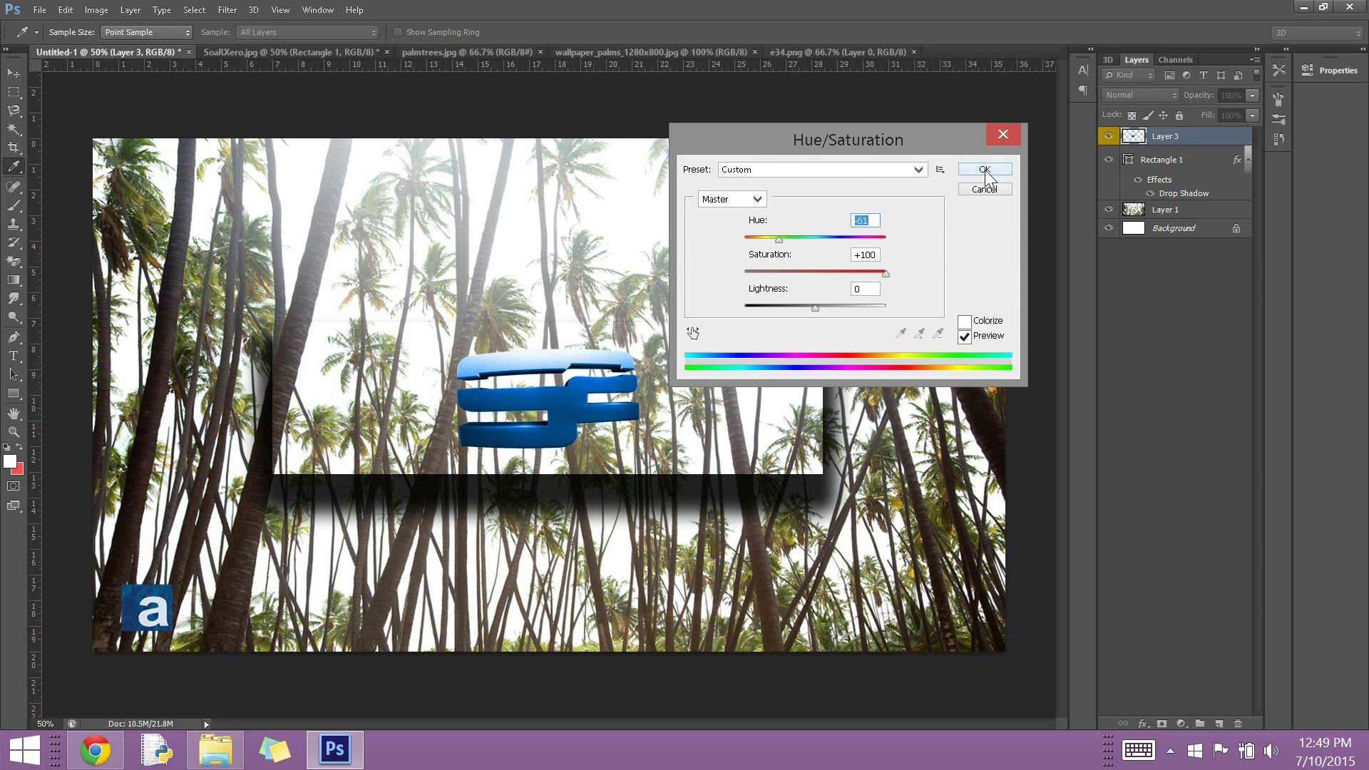
pyautogui.hotkey('alt', 'Tab')
pyautogui.click(107, 15)
pyautogui.hotkey('alt', 'Tab')
pyautogui.moveTo(792, 238); pyautogui.dragTo(891, 233)
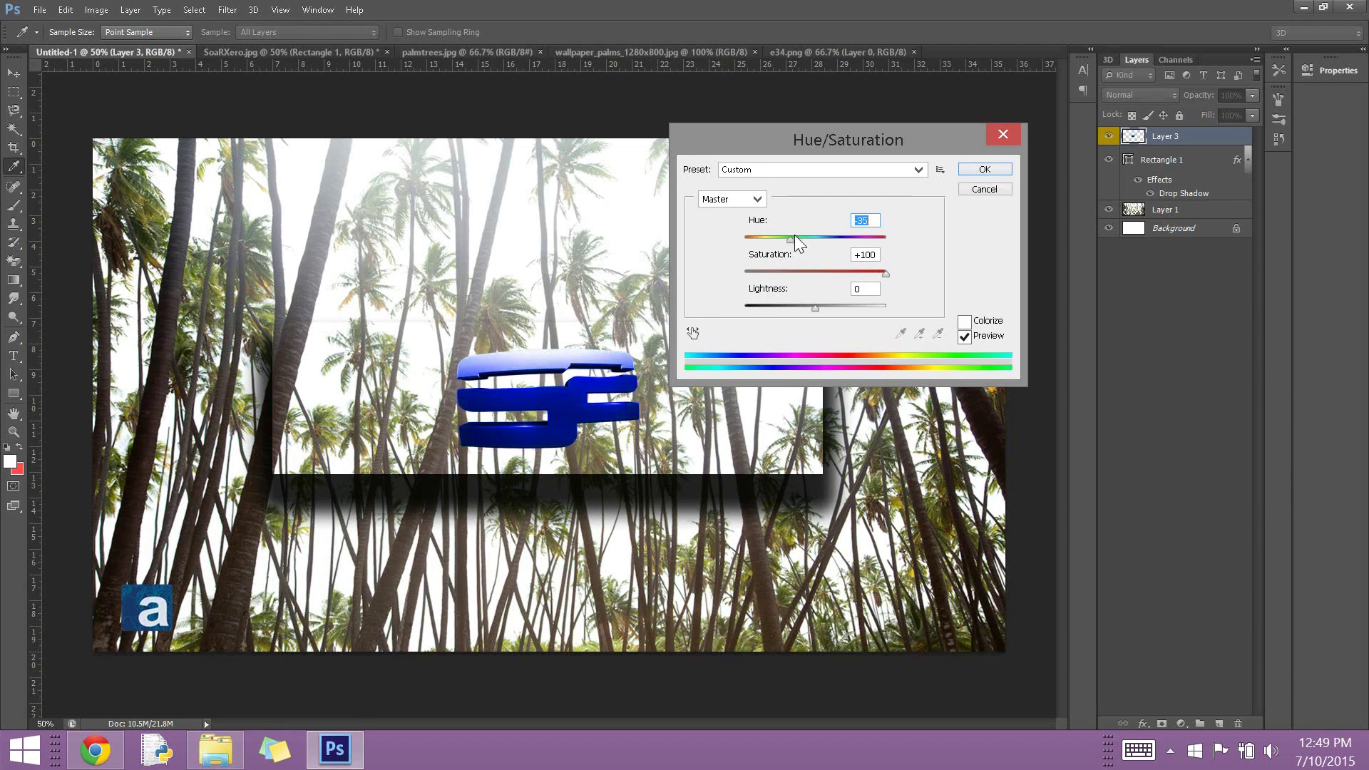
pyautogui.moveTo(886, 273)
pyautogui.mouseDown()
pyautogui.moveTo(765, 273)
pyautogui.moveTo(890, 274)
pyautogui.mouseUp()
pyautogui.press('Return')
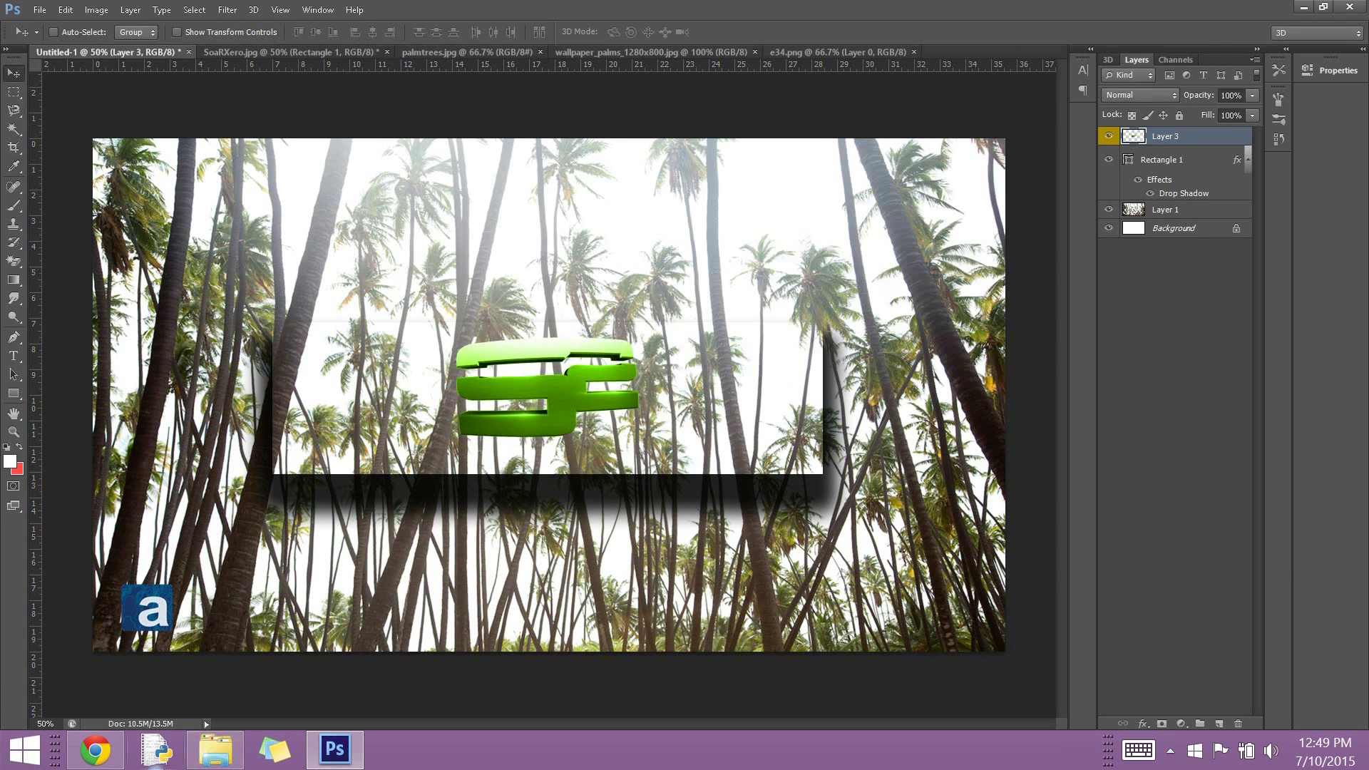
pyautogui.hotkey('alt', 'Tab')
pyautogui.hotkey('ctrl', 'shift', 'Tab')
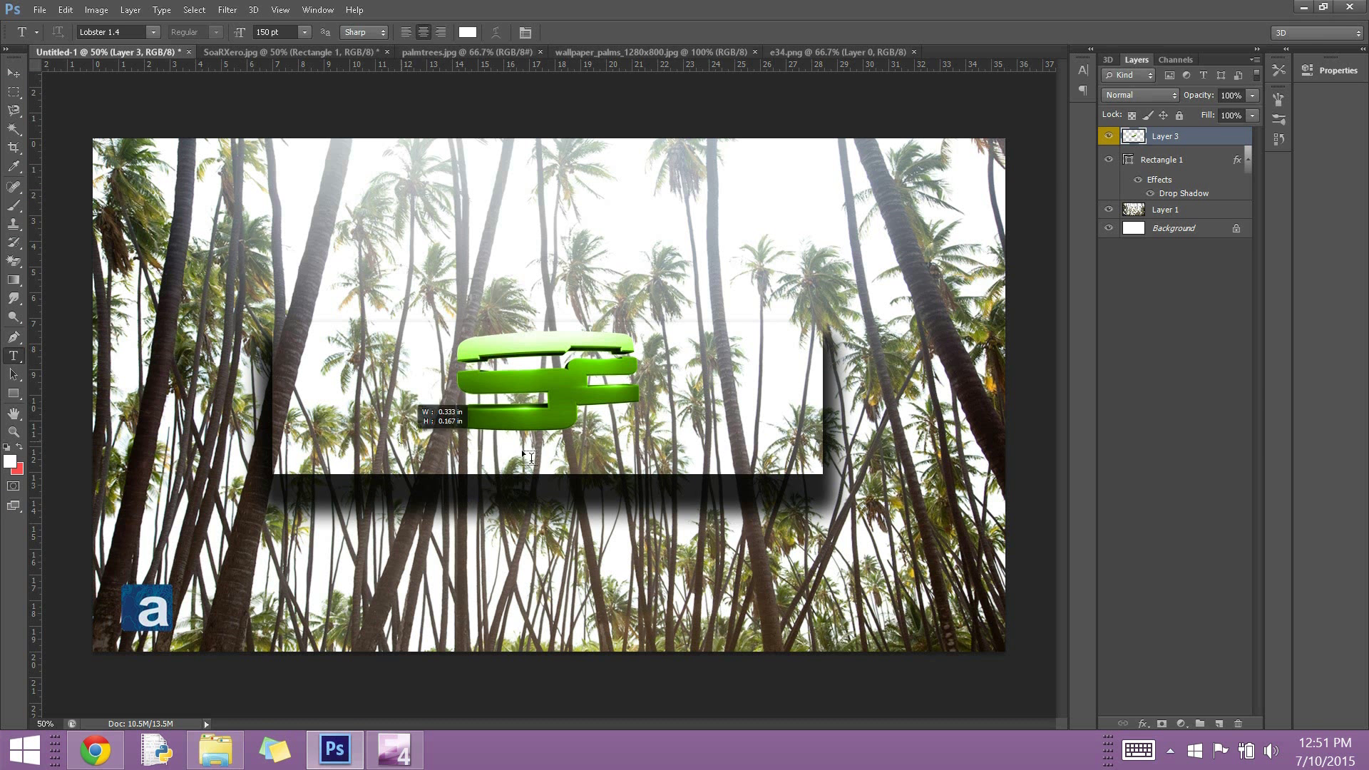
# Add the HVTTY text box below the logo at 72 pt.
pyautogui.moveTo(400, 443); pyautogui.dragTo(735, 474)
pyautogui.click(304, 32)
pyautogui.click(282, 371)
pyautogui.hotkey('ctrl', 'a')
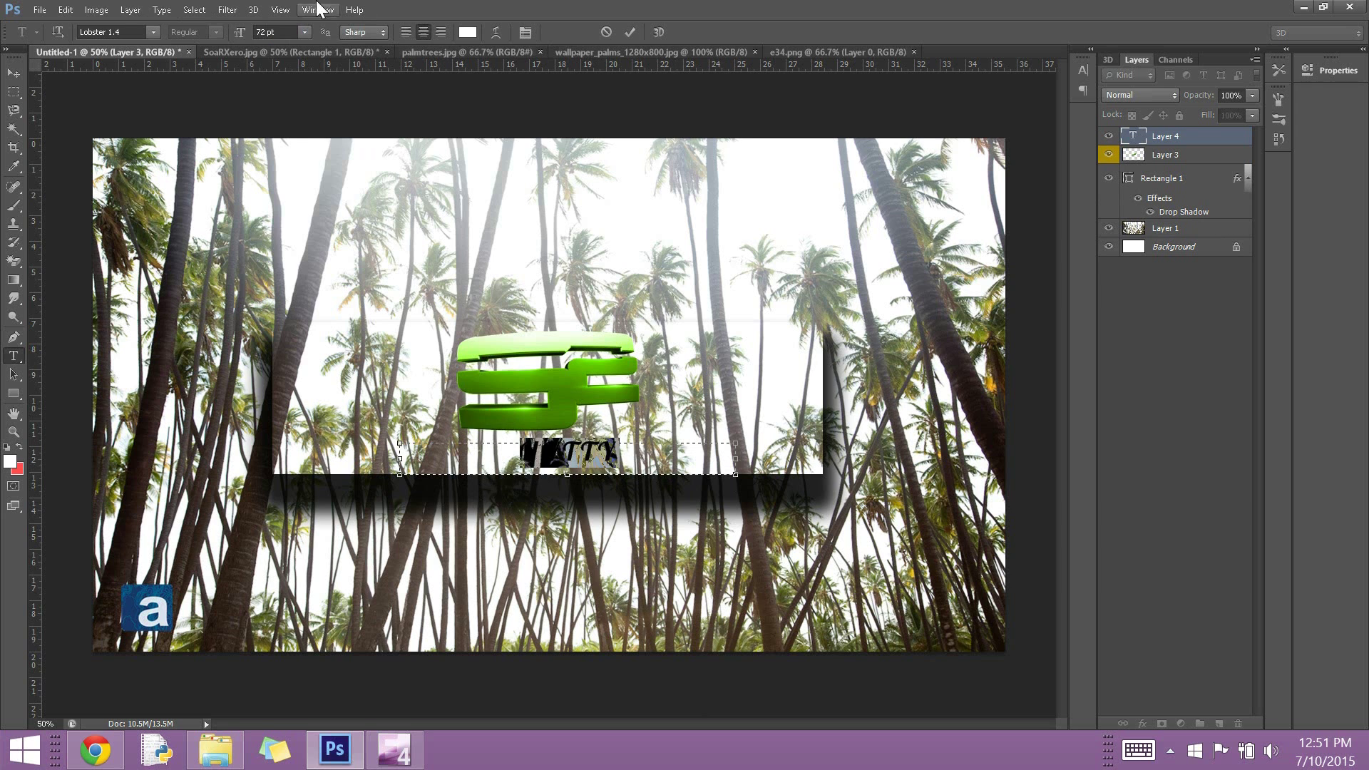
pyautogui.click(153, 33)
pyautogui.scroll(1, 146, 306)
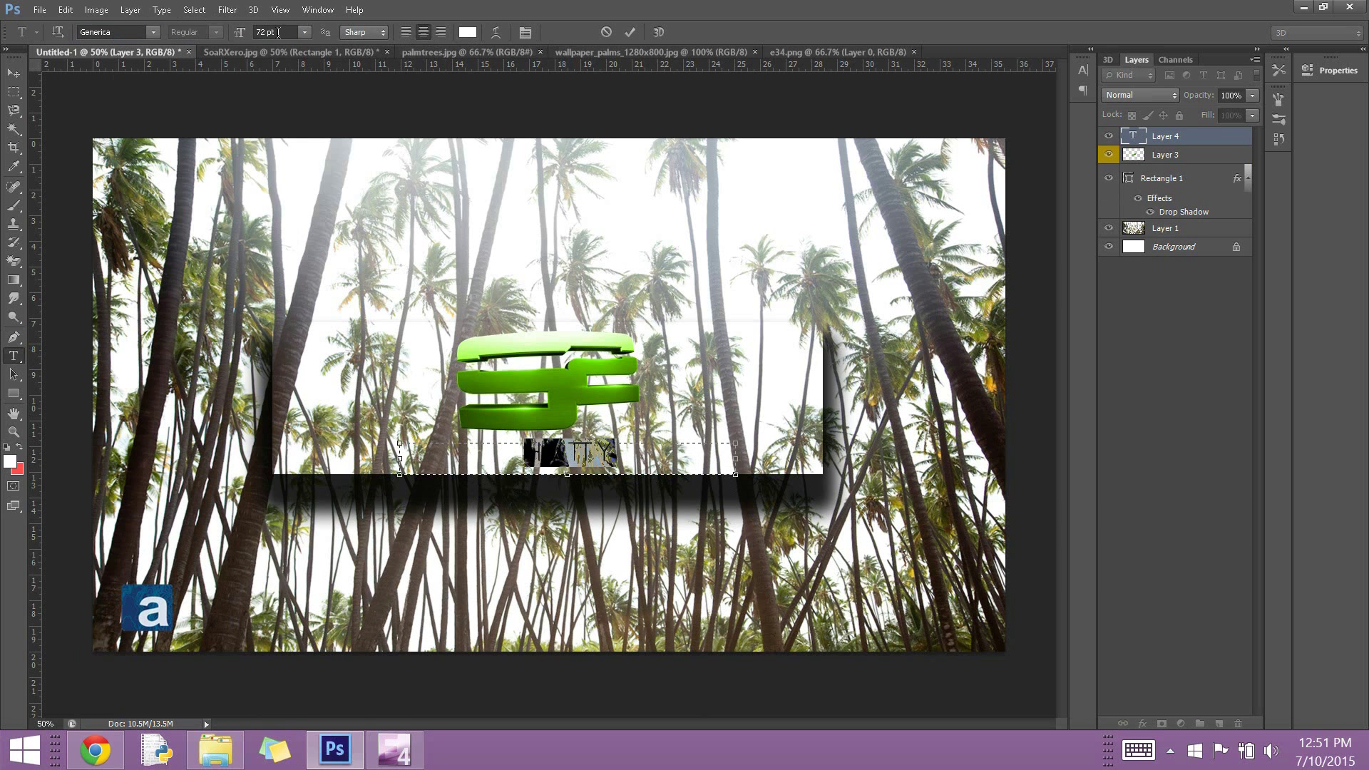
# Apply an Inner Glow with a chosen colour to the HVTTY text layer.
pyautogui.doubleClick(1245, 140)
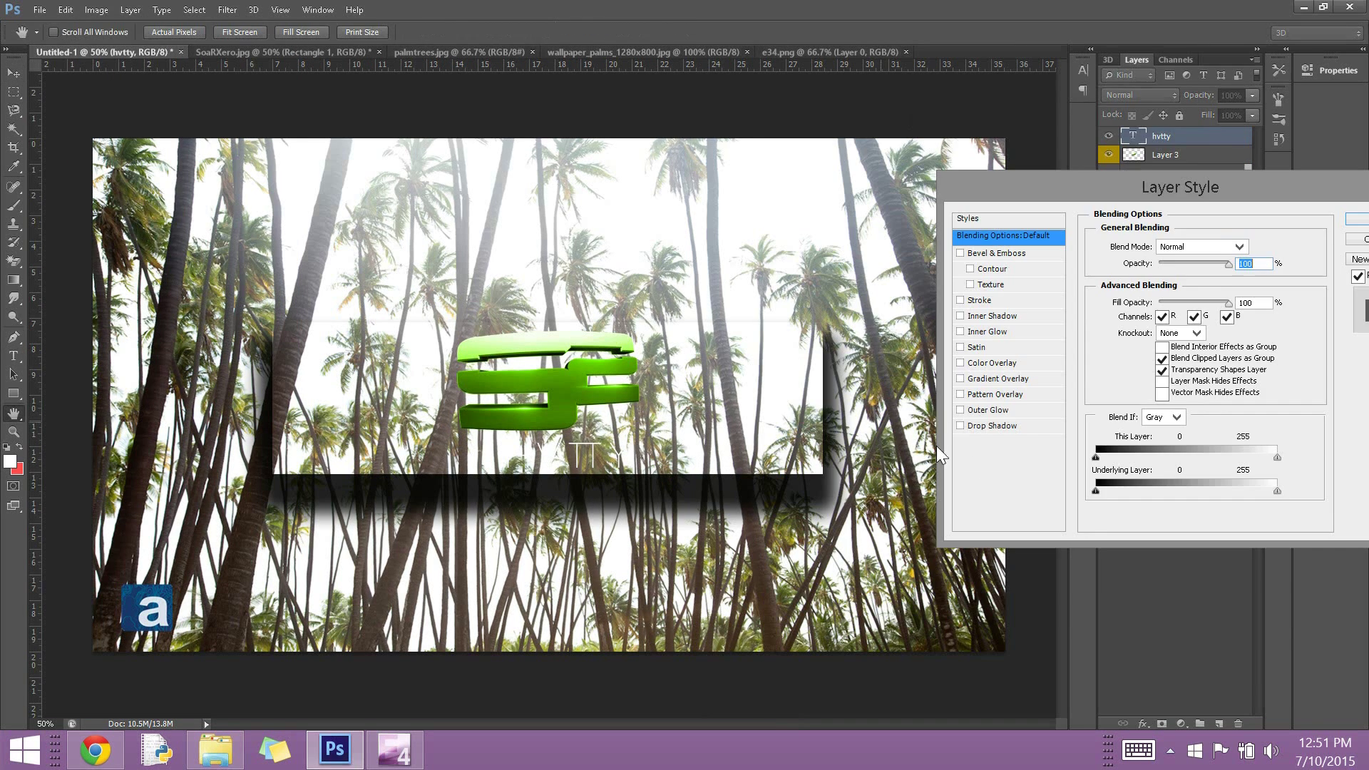
pyautogui.click(991, 332)
pyautogui.click(1135, 297)
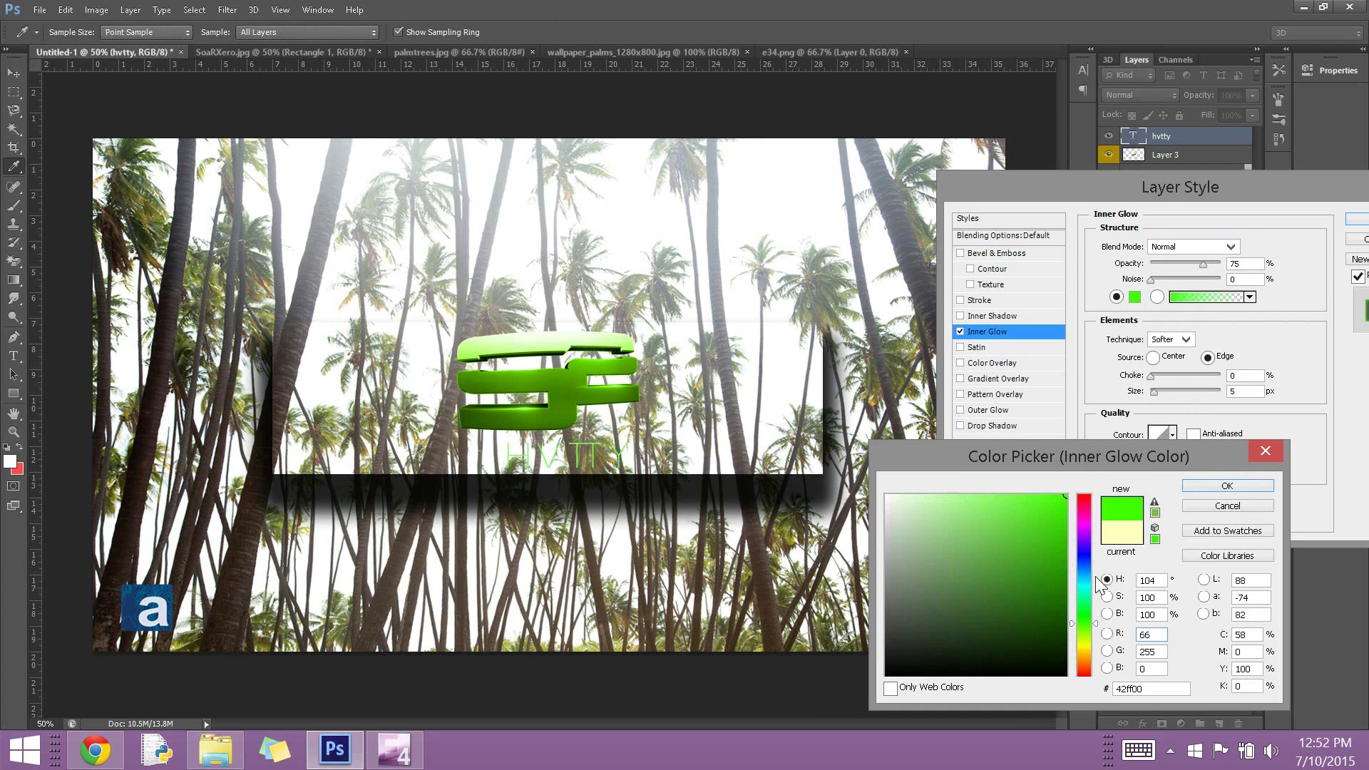
pyautogui.press('Return')
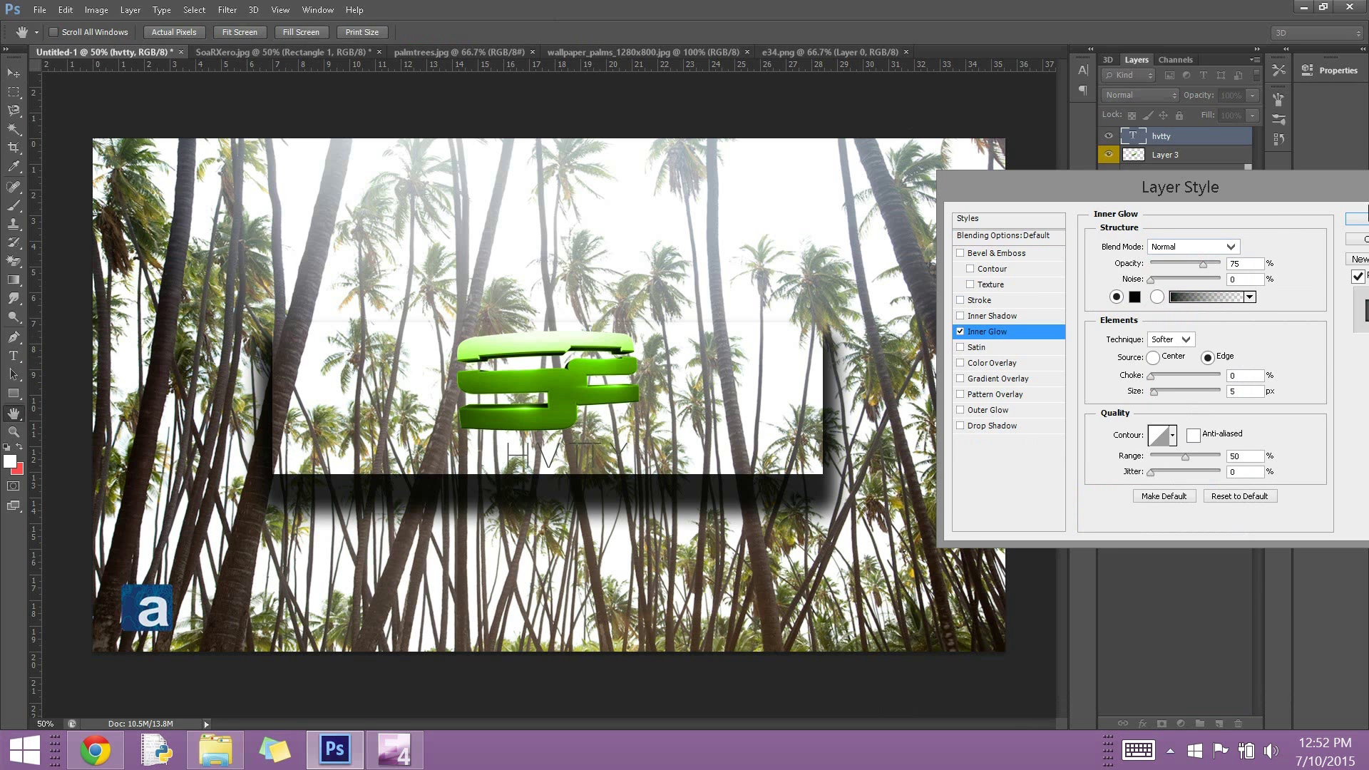
pyautogui.press('Return')
pyautogui.doubleClick(549, 450)
pyautogui.click(153, 32)
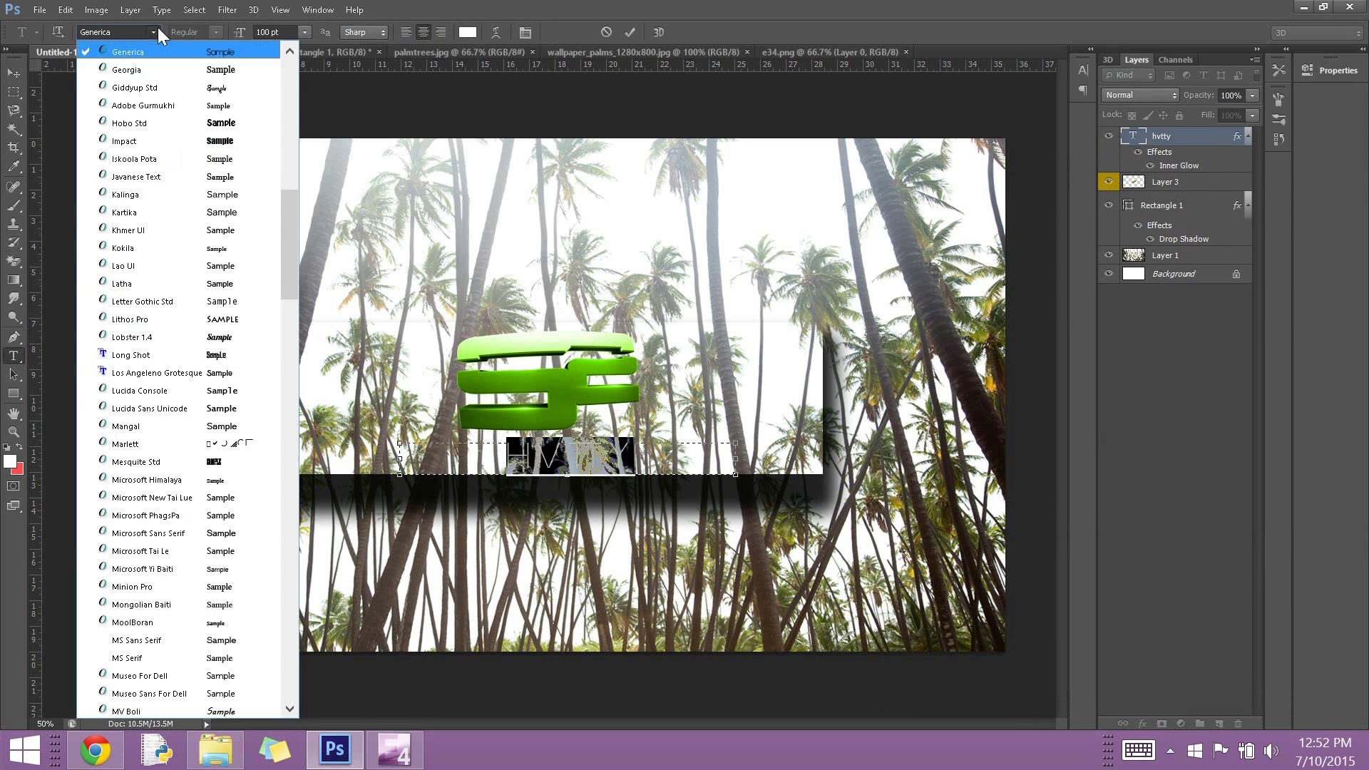
# Set the HVTTY lettering in Nexa Bold.
pyautogui.scroll(-5, 182, 307)
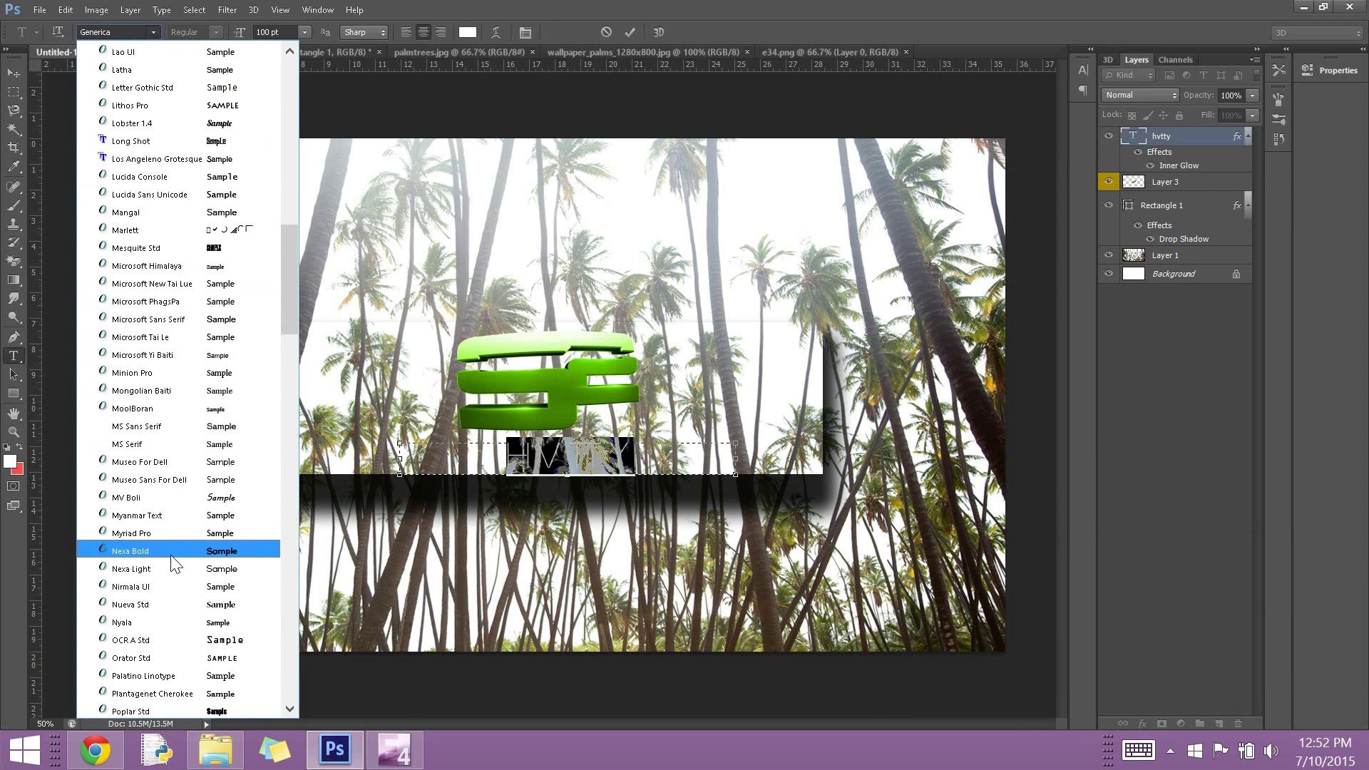
pyautogui.click(175, 552)
pyautogui.click(1184, 136)
# Add an Outer Glow with a chosen colour and a Stroke to the HVTTY text.
pyautogui.rightClick(1181, 135)
pyautogui.press('Escape')
pyautogui.rightClick(1177, 114)
pyautogui.click(792, 101)
pyautogui.click(988, 410)
pyautogui.click(1195, 247)
pyautogui.click(1205, 296)
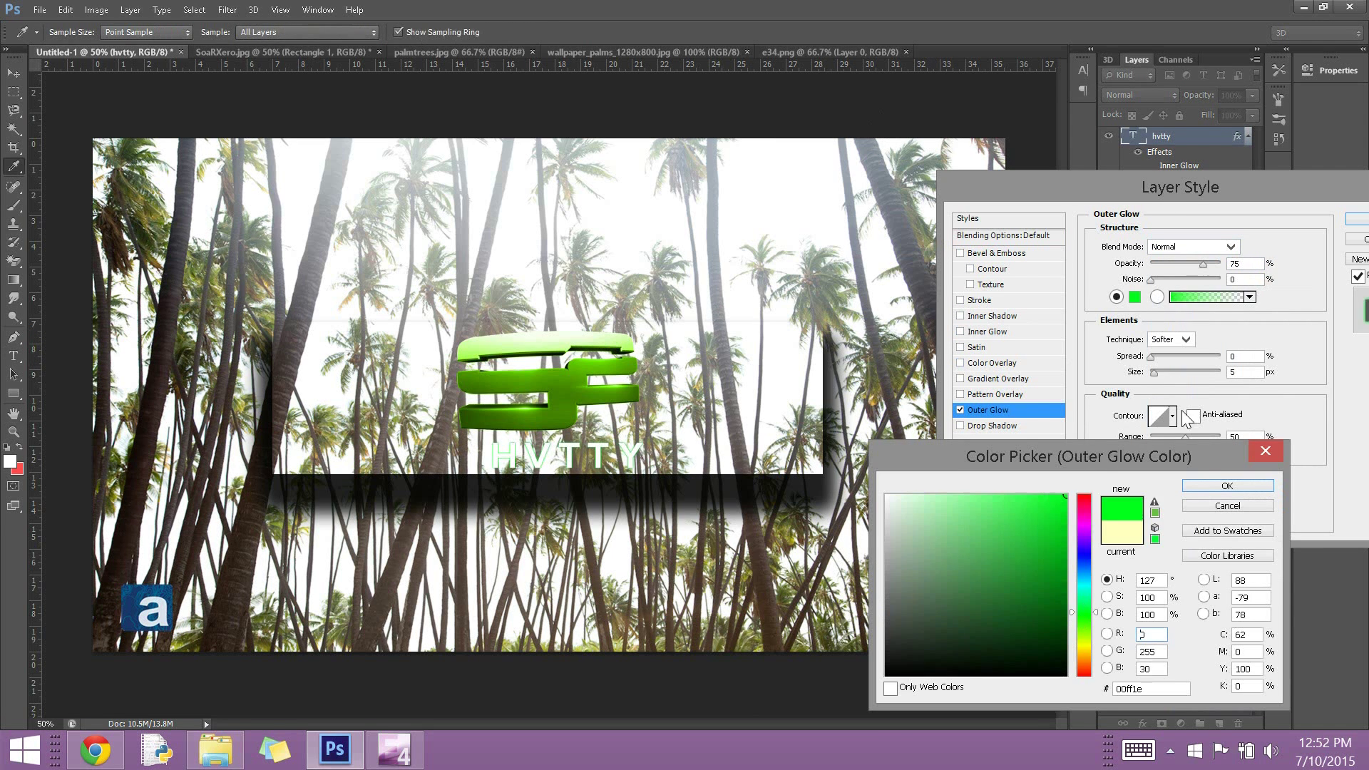
pyautogui.click(1228, 485)
pyautogui.moveTo(1180, 187); pyautogui.dragTo(1084, 187)
pyautogui.click(891, 300)
pyautogui.press('Escape')
# Delete the stray empty text layer.
pyautogui.press('v')
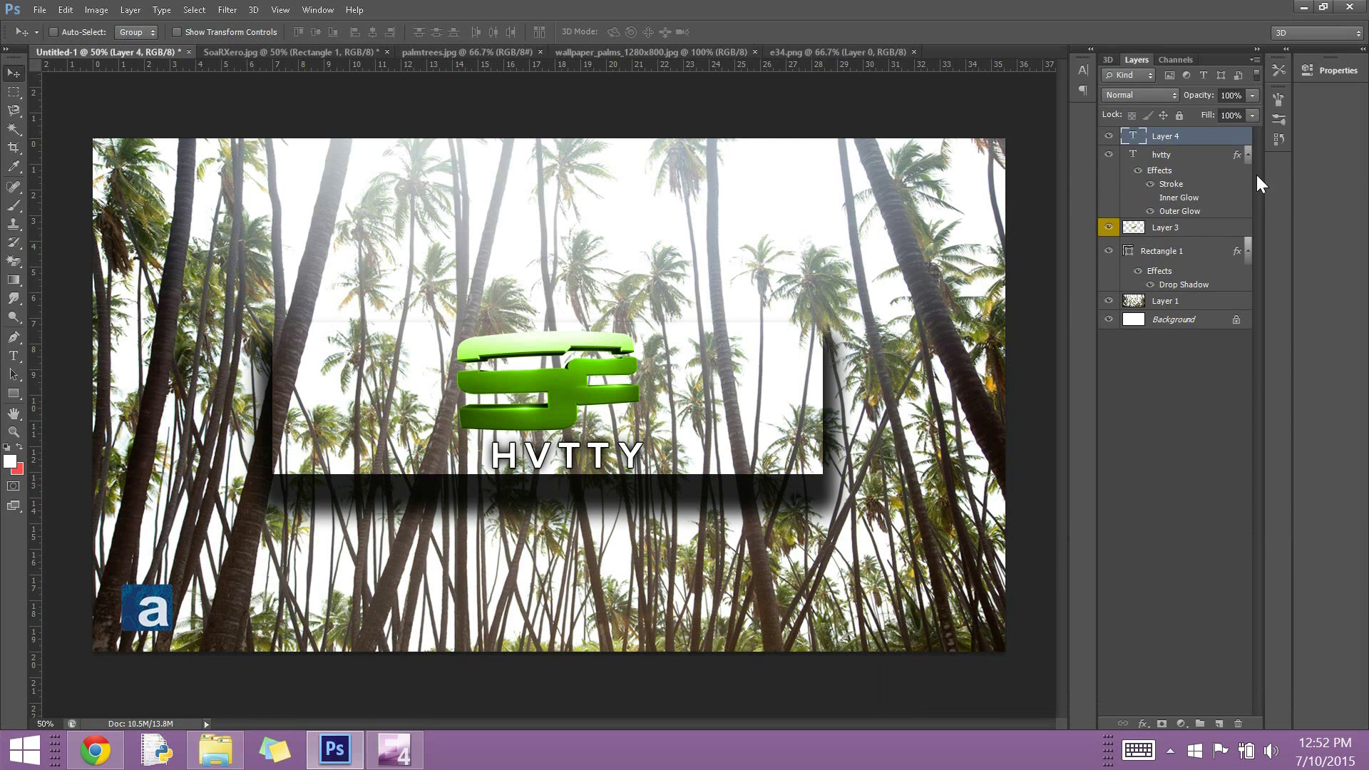
pyautogui.click(1239, 724)
pyautogui.click(606, 289)
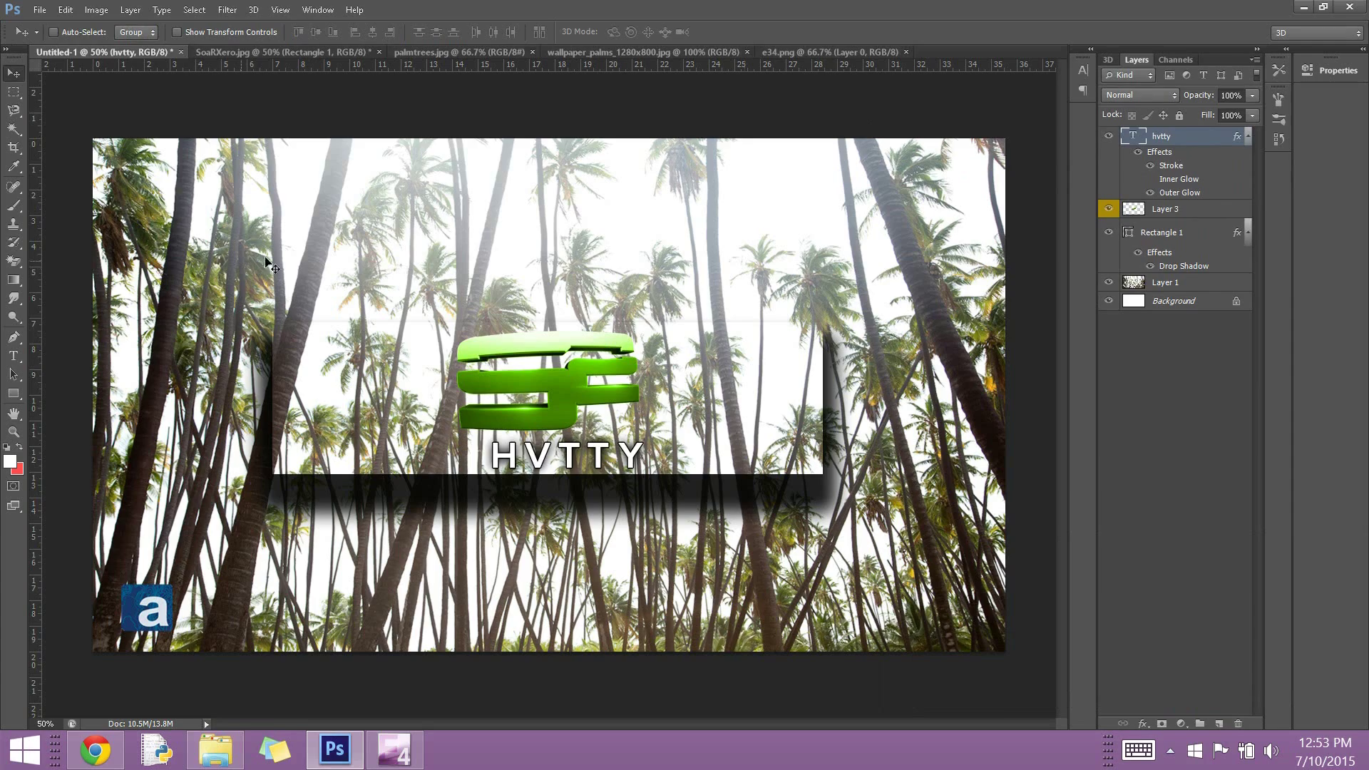
# Open vector2.png and fill the laurel wreath black.
pyautogui.hotkey('ctrl', 'o')
pyautogui.moveTo(968, 126); pyautogui.dragTo(987, 493)
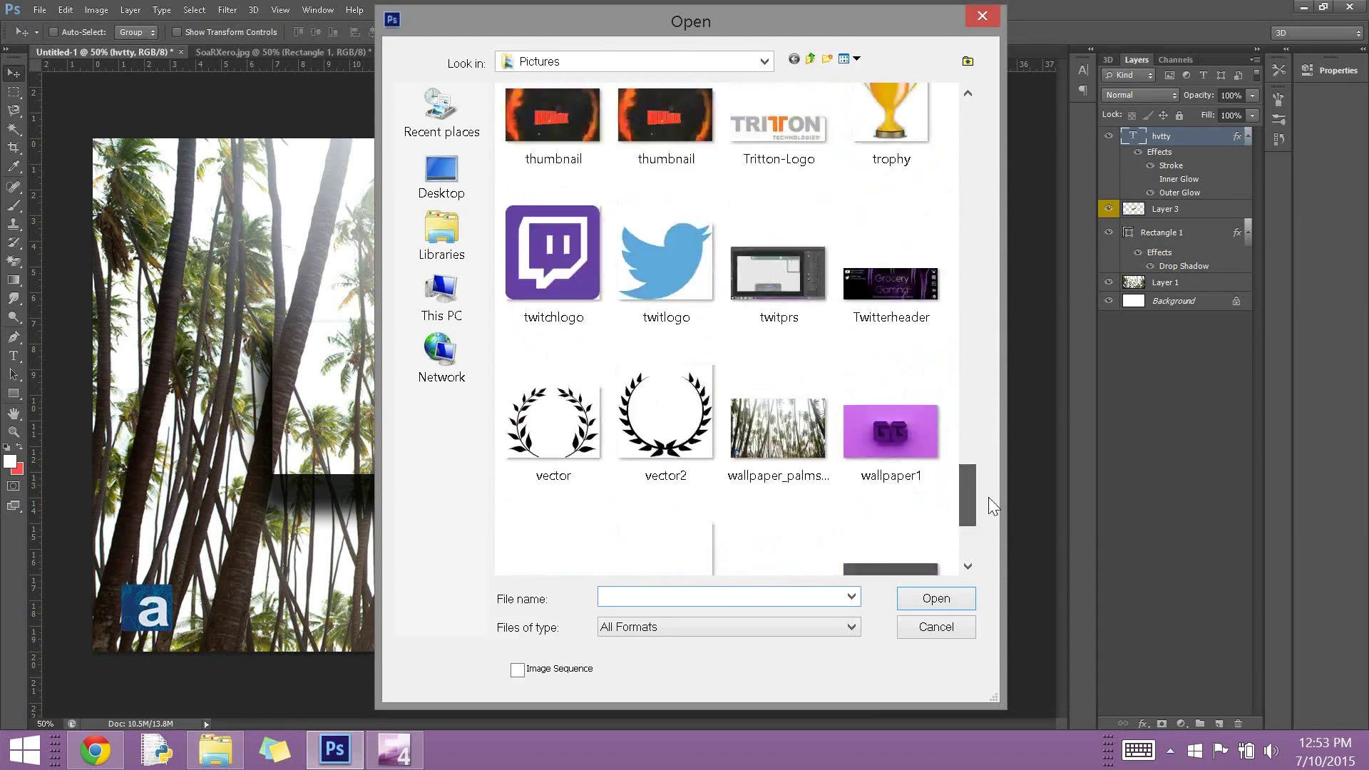
pyautogui.doubleClick(652, 257)
pyautogui.press('w')
pyautogui.click(544, 379)
pyautogui.hotkey('shift', 'BackSpace')
pyautogui.click(766, 219)
pyautogui.hotkey('ctrl', 'd')
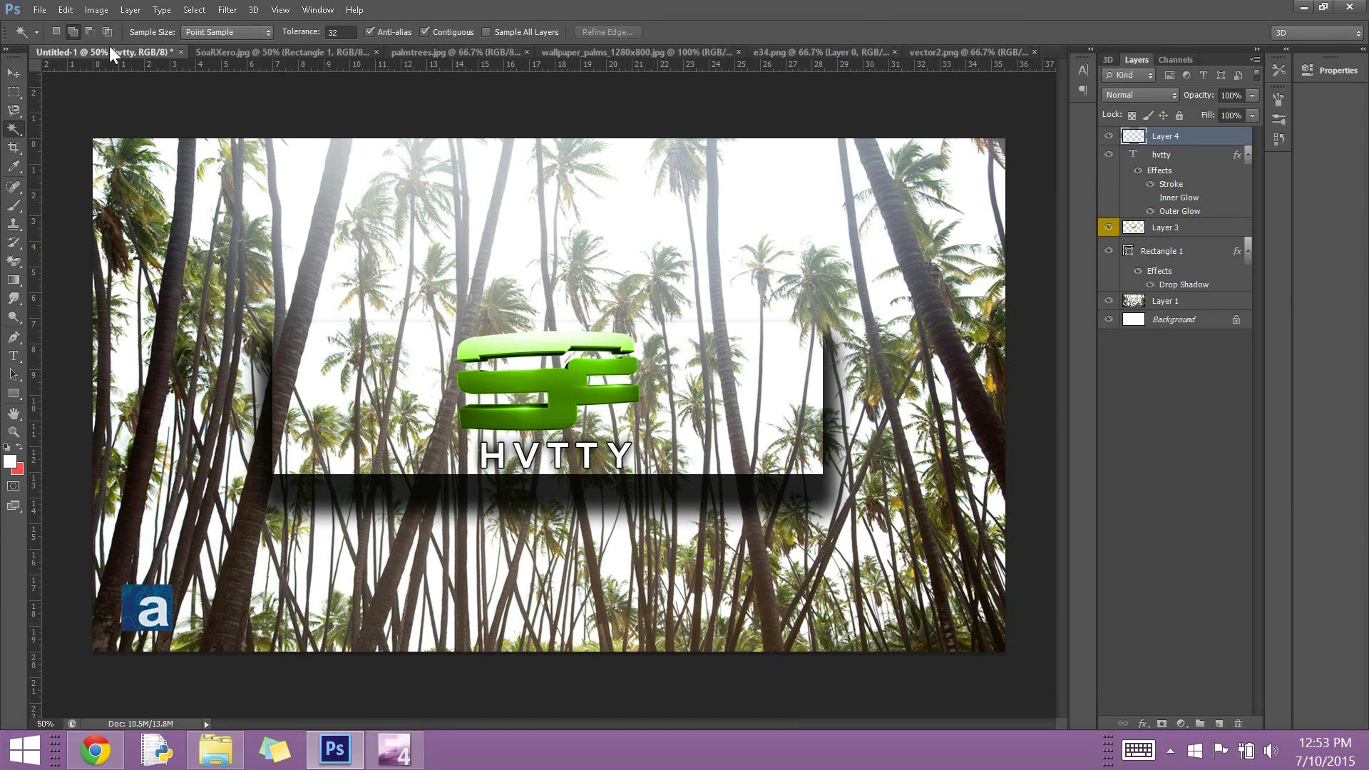
# Move the laurel into the banner document and scale it down over the logo.
pyautogui.moveTo(633, 292); pyautogui.dragTo(617, 321)
pyautogui.click(65, 9)
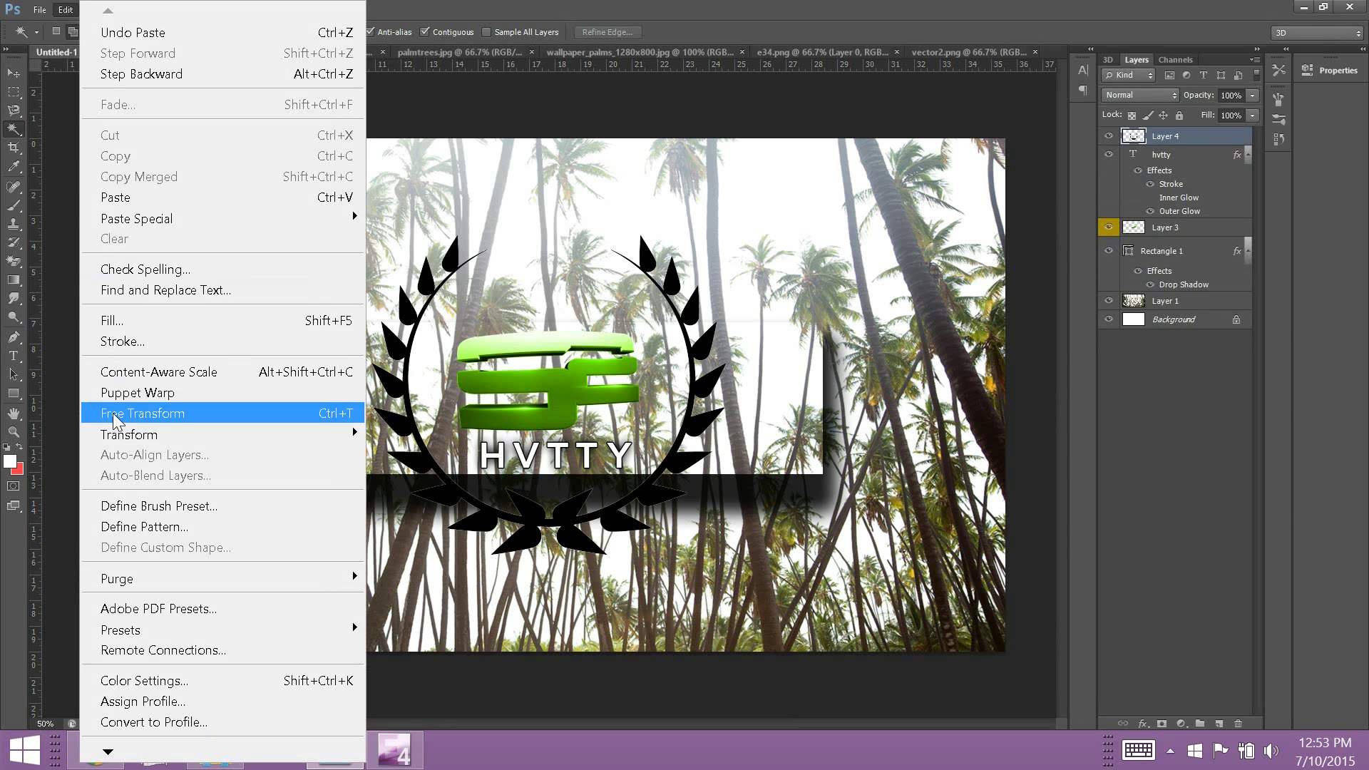
pyautogui.click(122, 409)
pyautogui.moveTo(361, 229)
pyautogui.mouseDown()
pyautogui.moveTo(496, 319)
pyautogui.moveTo(531, 369)
pyautogui.mouseUp()
pyautogui.moveTo(628, 487); pyautogui.dragTo(548, 423)
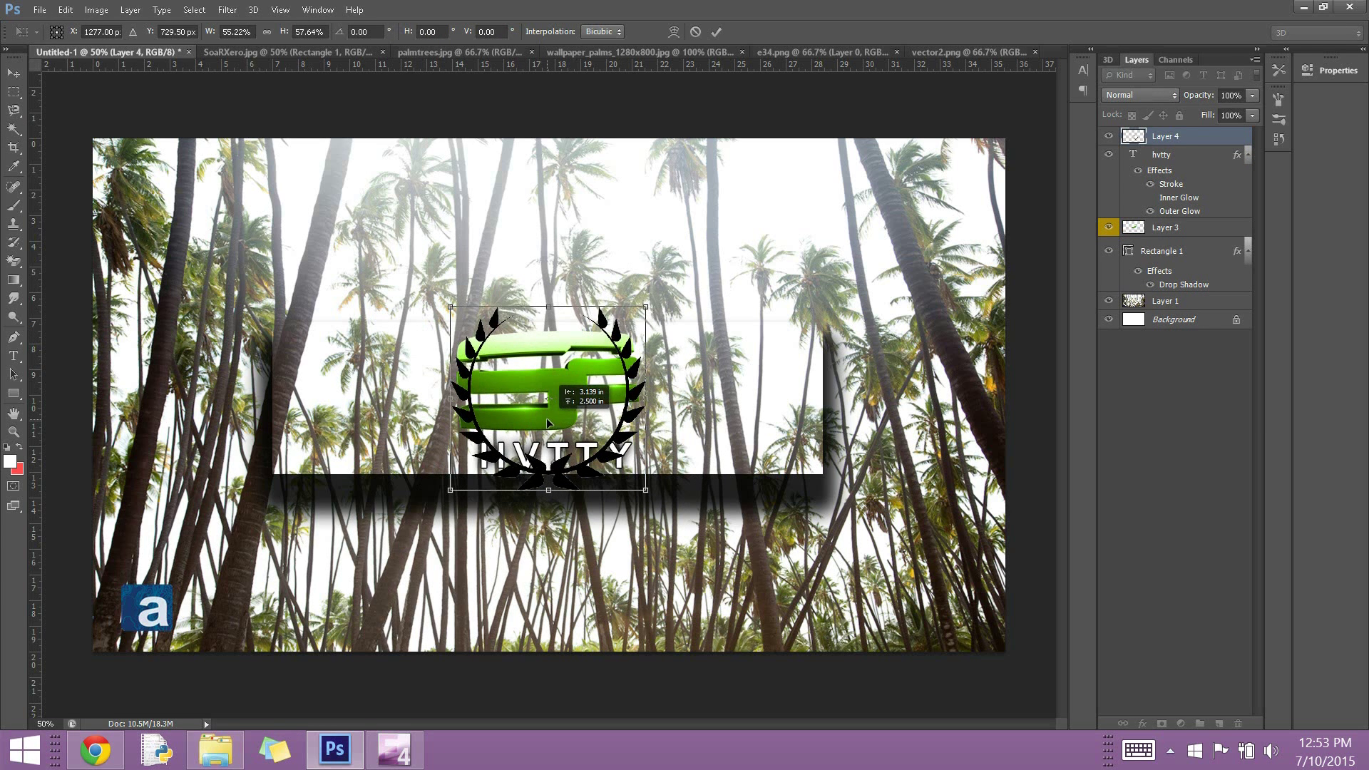
pyautogui.hotkey('ctrl', 'z')
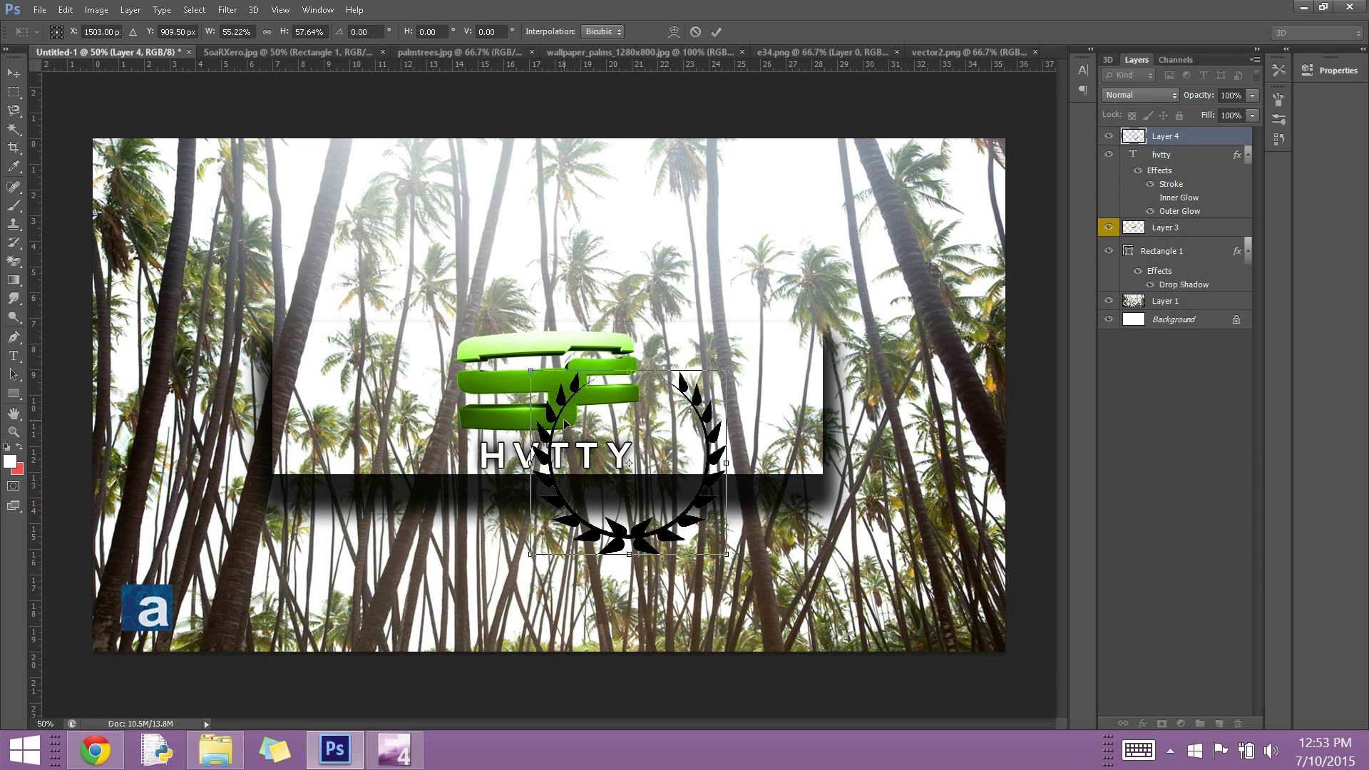
pyautogui.hotkey('ctrl', 'z')
pyautogui.press('Escape')
# Place the laurel layer (Layer 4) beneath the palm photo layer.
pyautogui.hotkey('ctrl', 'z')
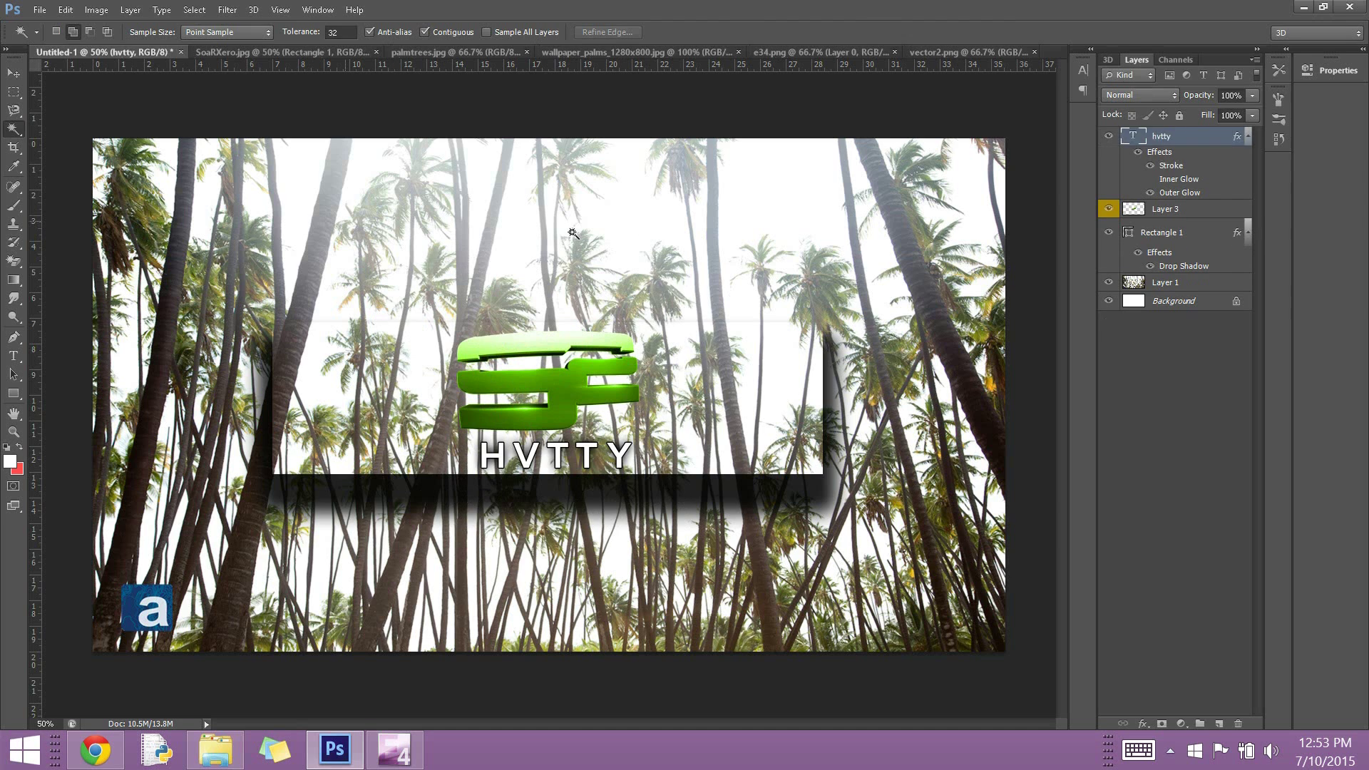
pyautogui.click(1171, 236)
pyautogui.hotkey('ctrl', 'shift', 'z')
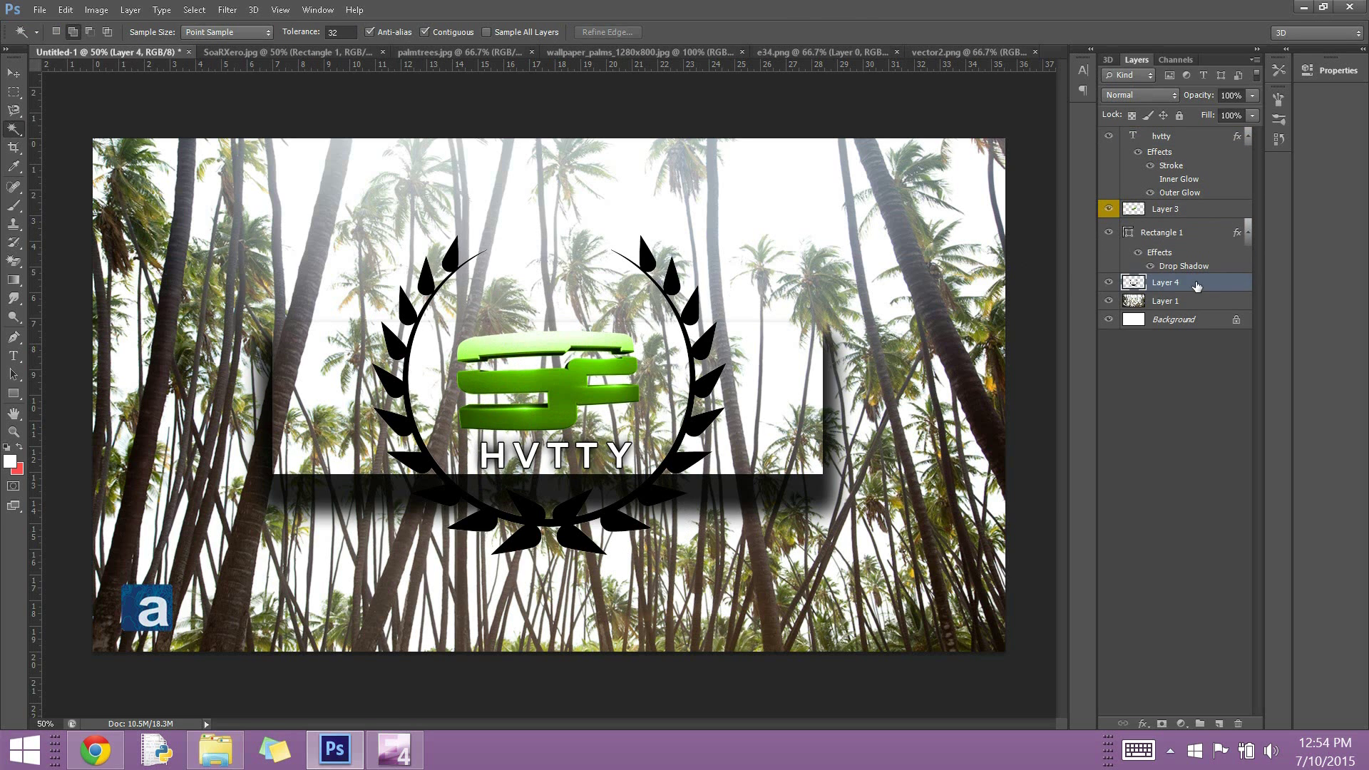
pyautogui.moveTo(1187, 255); pyautogui.dragTo(1198, 305)
pyautogui.hotkey('ctrl', 'z')
pyautogui.hotkey('ctrl', 'z')
pyautogui.click(1177, 235)
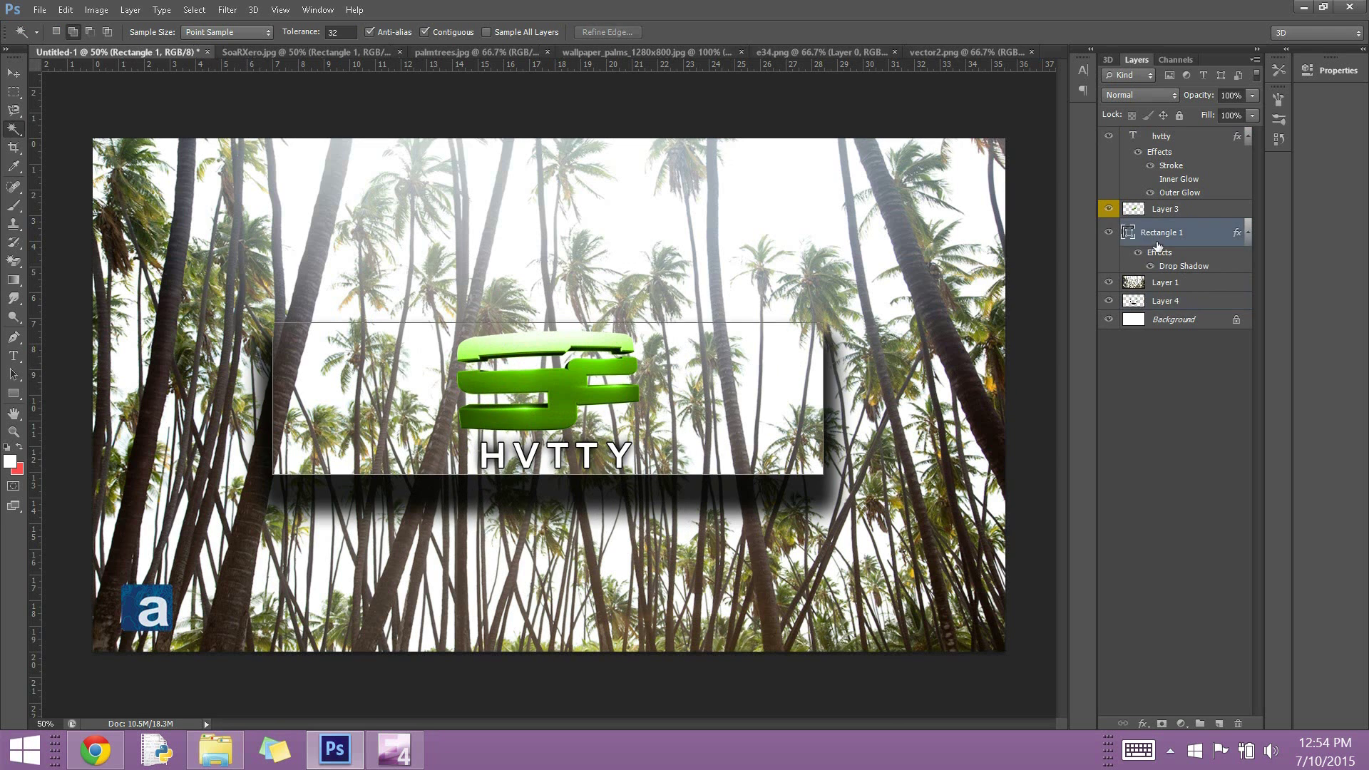
pyautogui.rightClick(1185, 235)
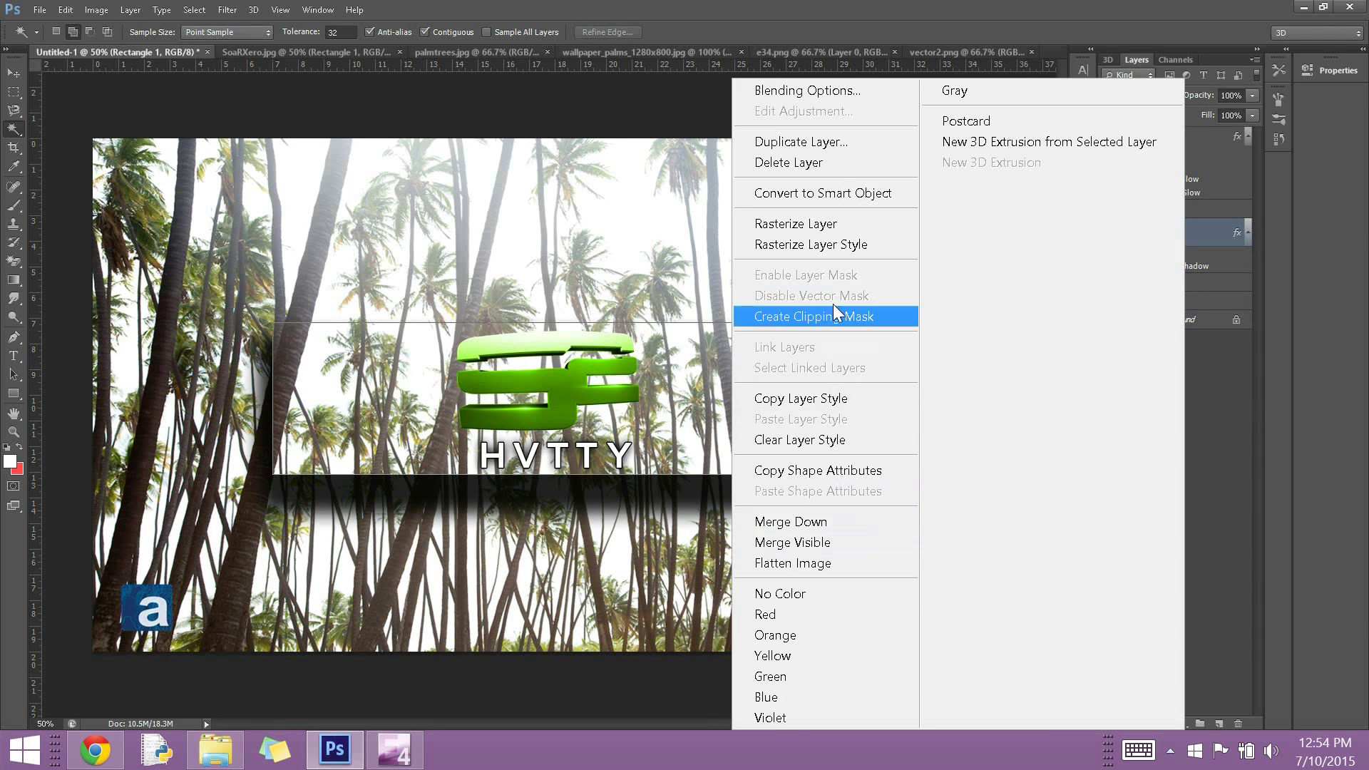
pyautogui.click(838, 323)
pyautogui.rightClick(1178, 228)
pyautogui.click(1213, 336)
pyautogui.hotkey('alt', ']')
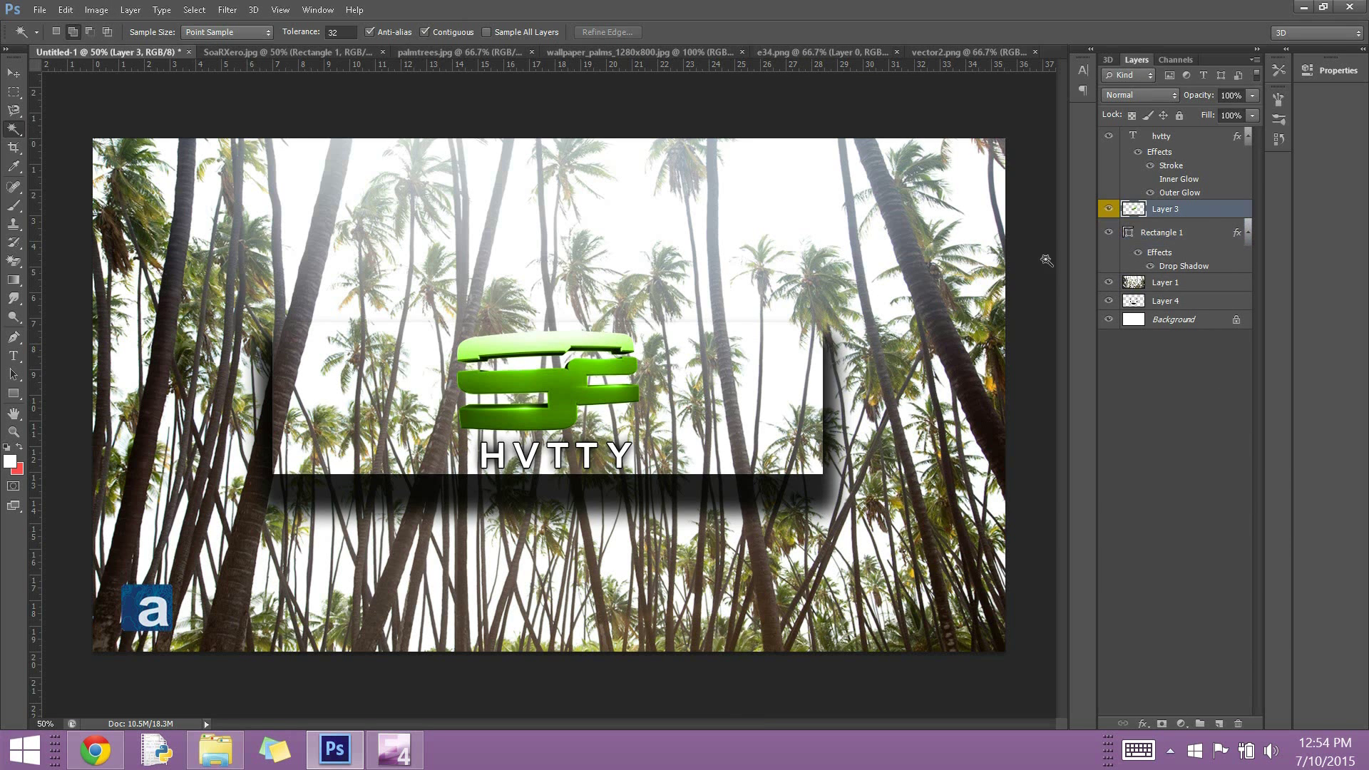
pyautogui.hotkey('ctrl', 'v')
pyautogui.click(65, 10)
pyautogui.click(400, 462)
pyautogui.moveTo(735, 550)
pyautogui.mouseDown()
pyautogui.moveTo(504, 366)
pyautogui.moveTo(558, 409)
pyautogui.mouseUp()
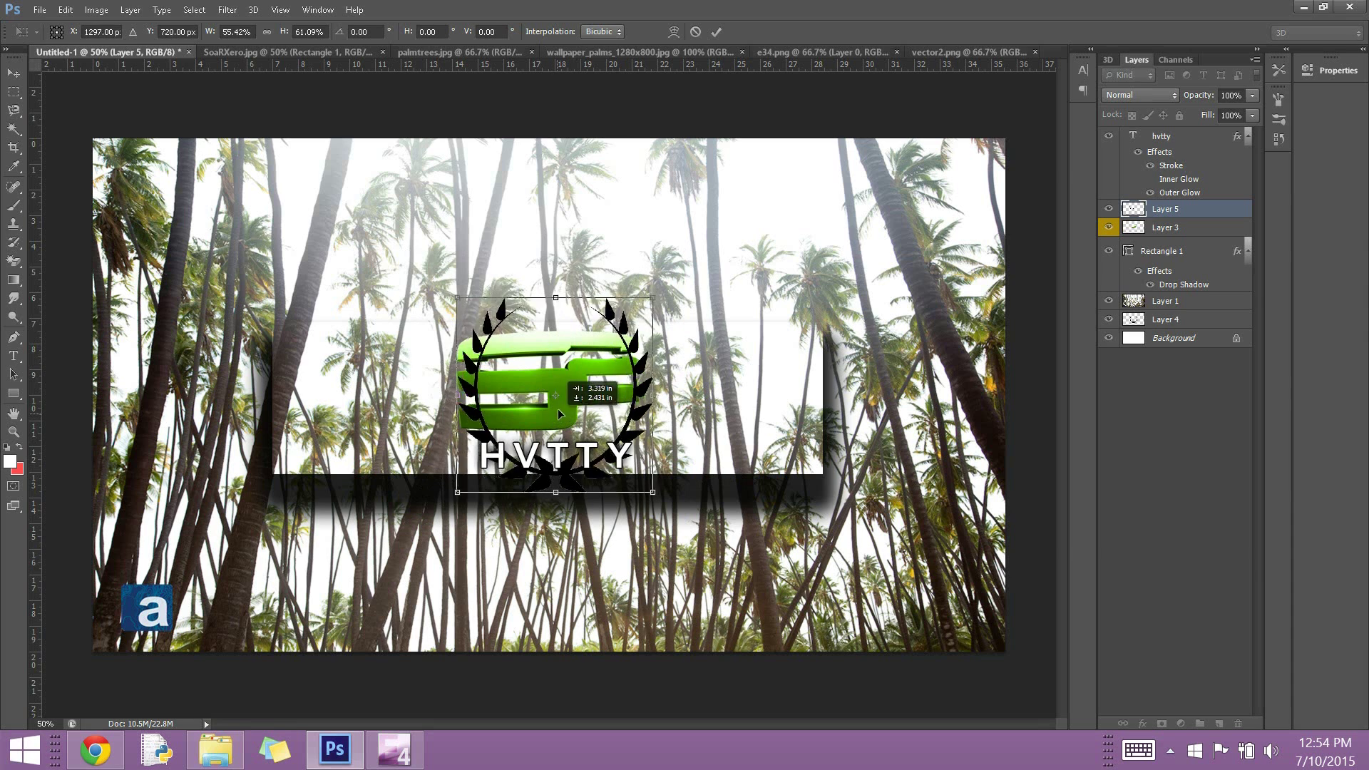
pyautogui.moveTo(523, 358); pyautogui.dragTo(538, 358)
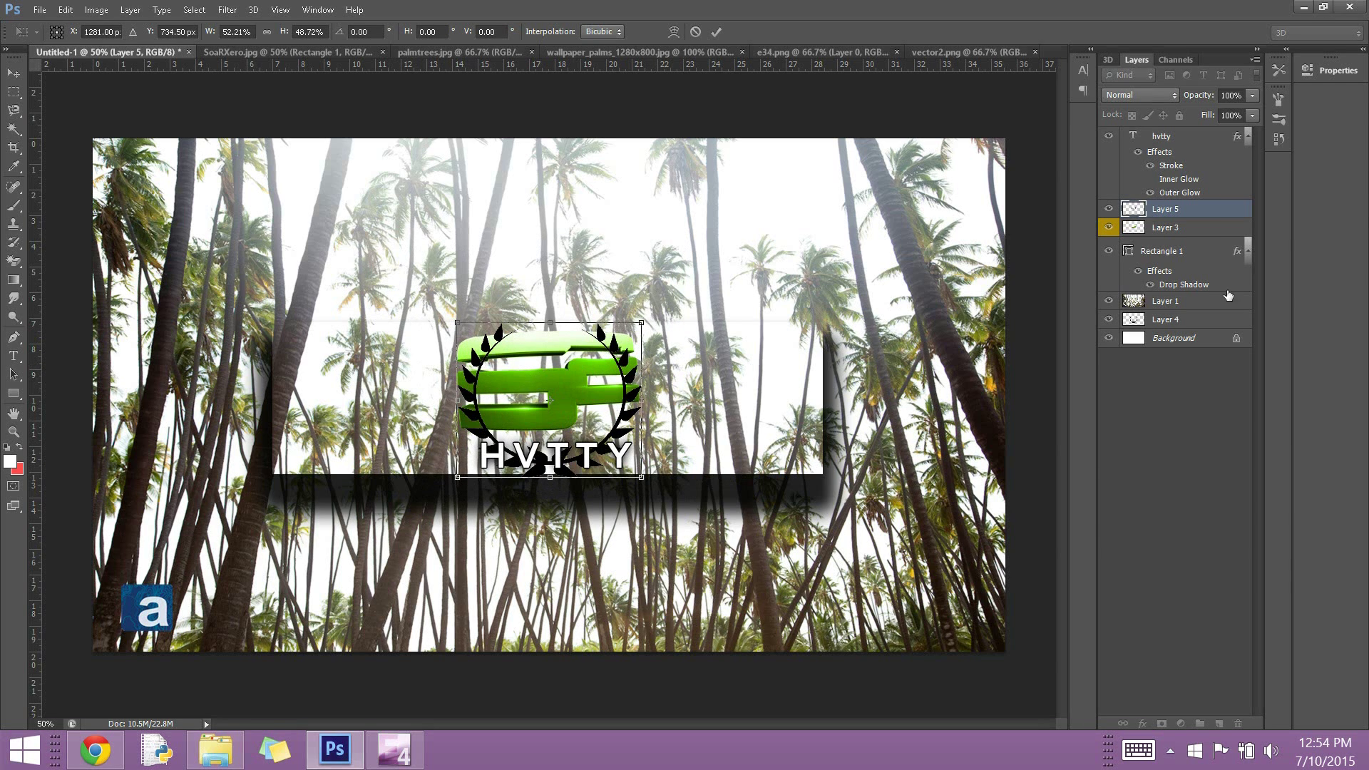
pyautogui.hotkey('ctrl', ']')
pyautogui.press('Return')
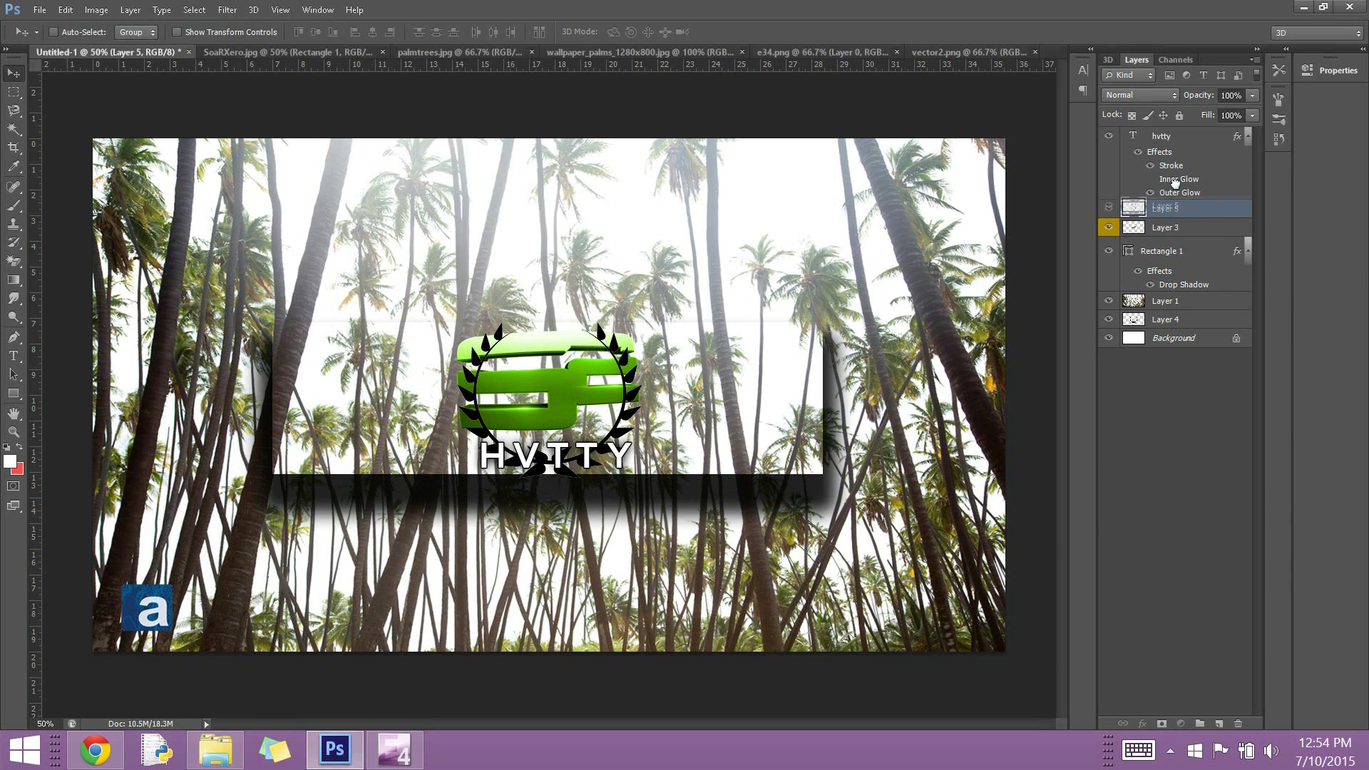
pyautogui.moveTo(1170, 286); pyautogui.dragTo(1144, 301)
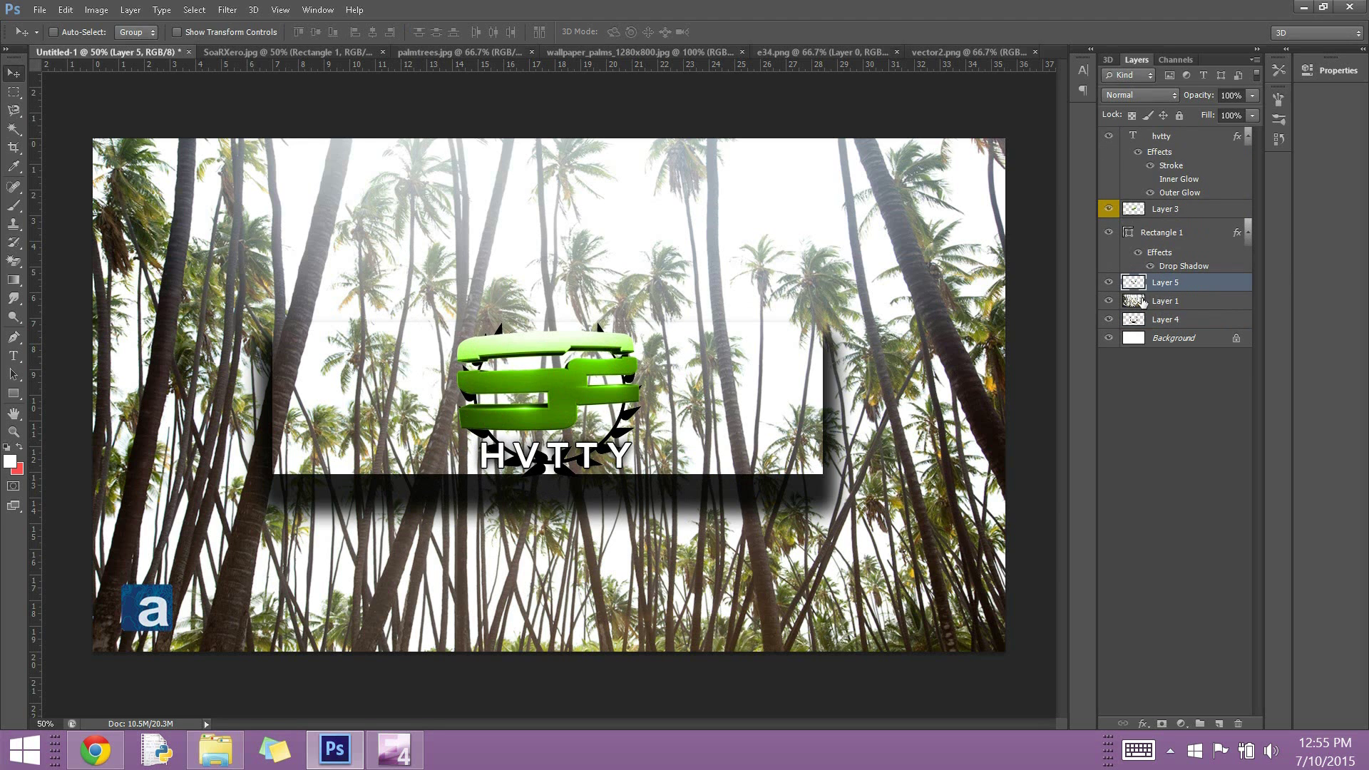
pyautogui.click(65, 9)
pyautogui.click(404, 461)
pyautogui.moveTo(458, 401); pyautogui.dragTo(444, 401)
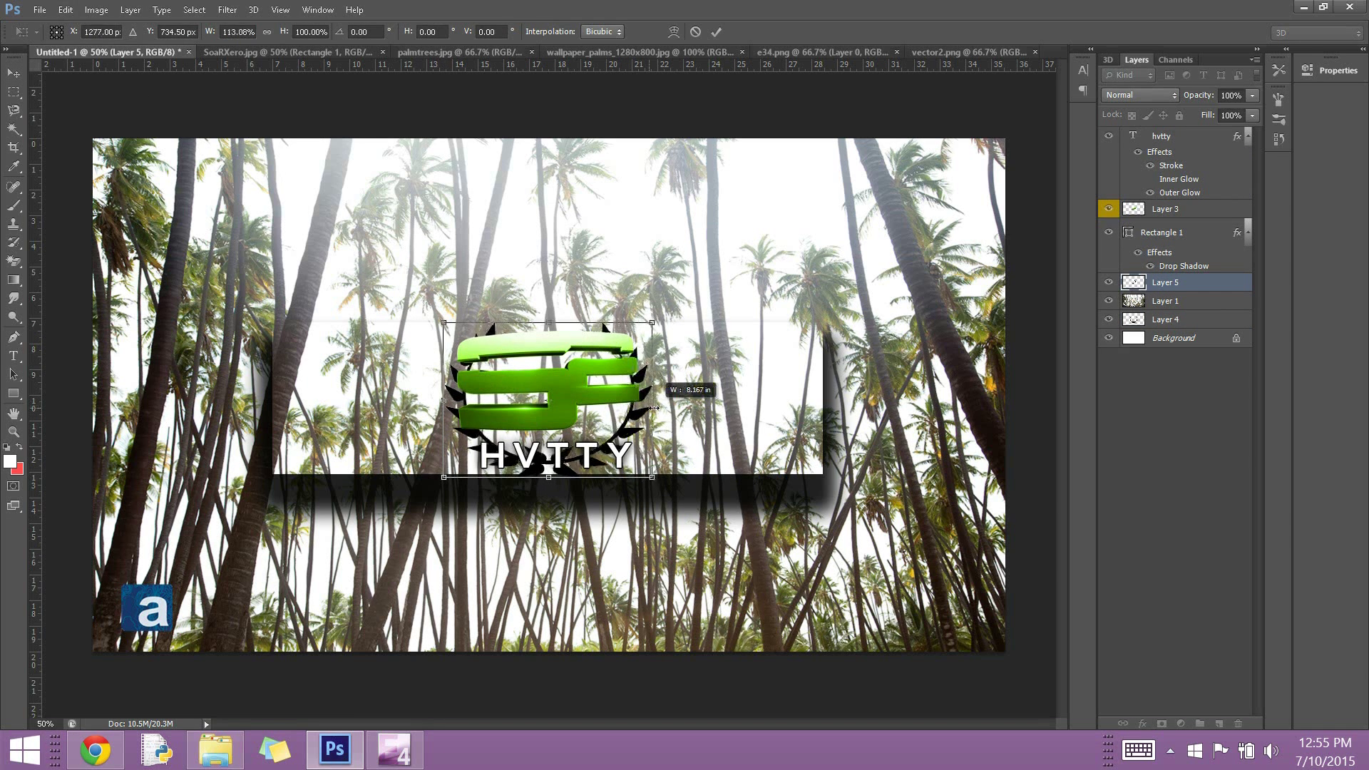
pyautogui.click(14, 80)
pyautogui.click(754, 298)
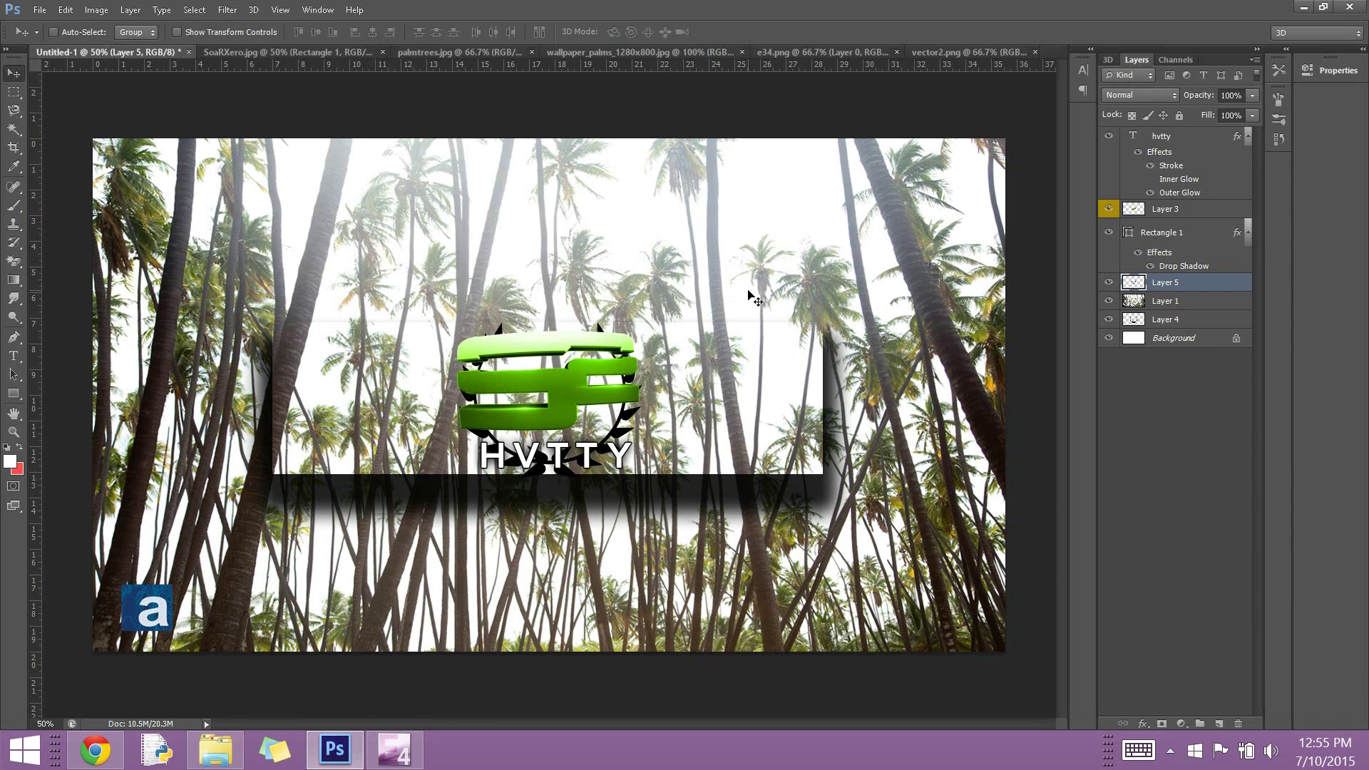
pyautogui.press('Delete')
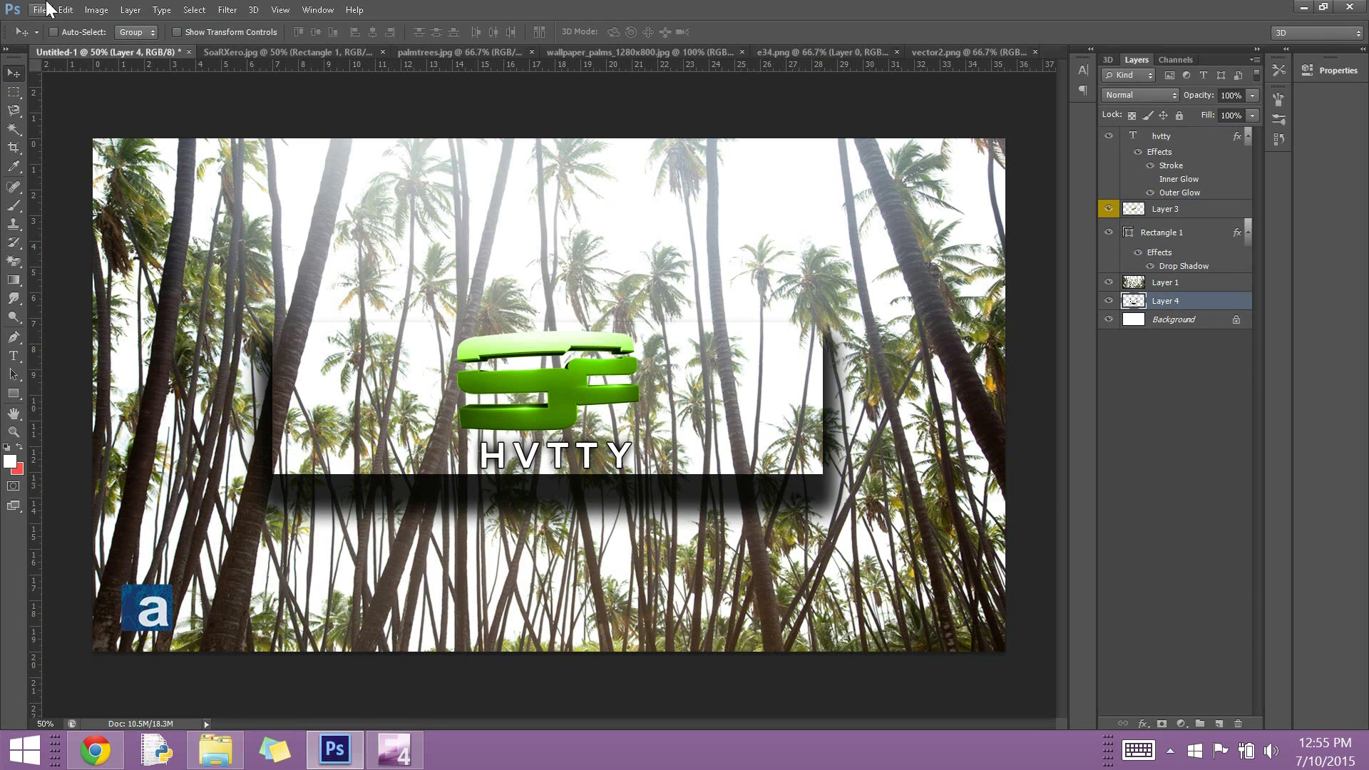
# Test-stamp a brush shape on the rasterized hvtty layer, then undo the black stamp.
pyautogui.click(14, 206)
pyautogui.click(71, 33)
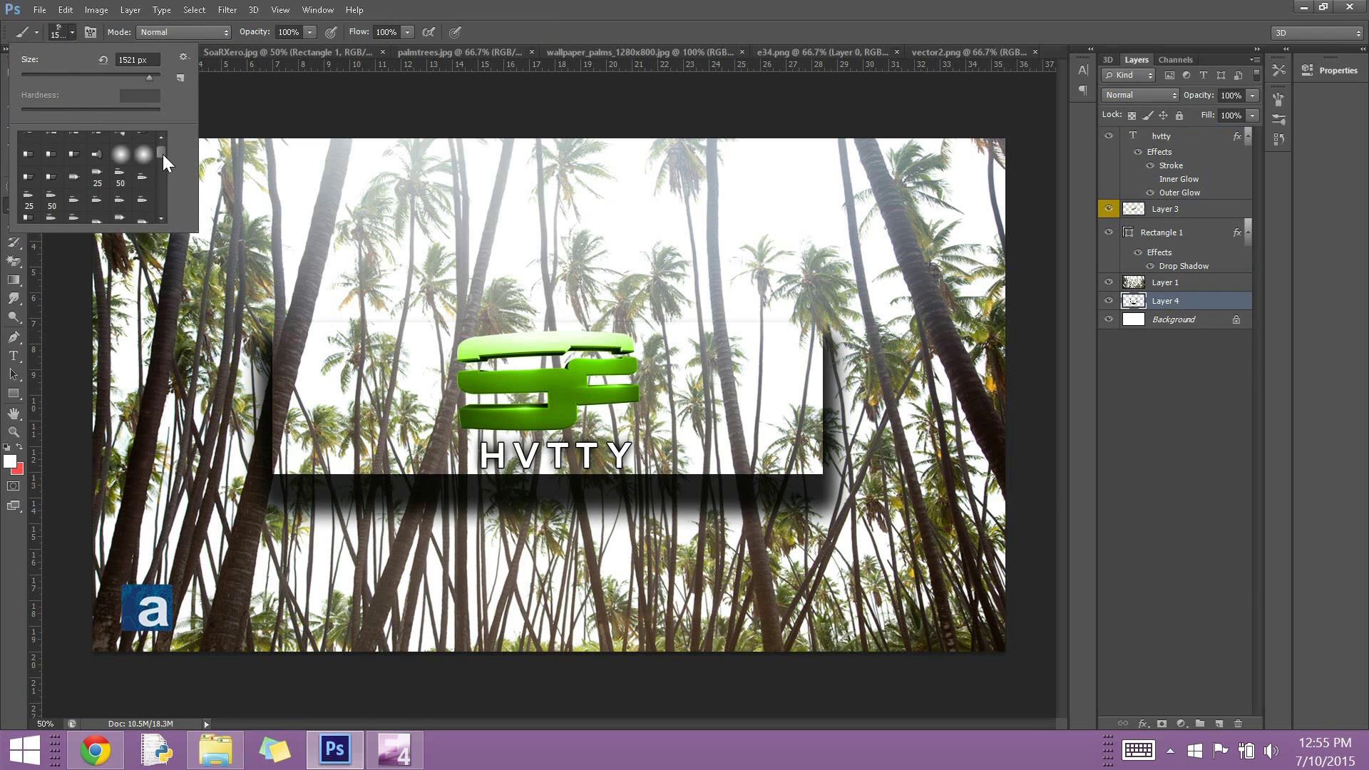
pyautogui.click(543, 397)
pyautogui.click(1162, 135)
pyautogui.click(558, 389)
pyautogui.click(618, 300)
pyautogui.hotkey('ctrl', 'z')
# On a new layer, size the brush to about 442 px and paint white sparkles over the logo.
pyautogui.hotkey('ctrl', 'shift', 'n')
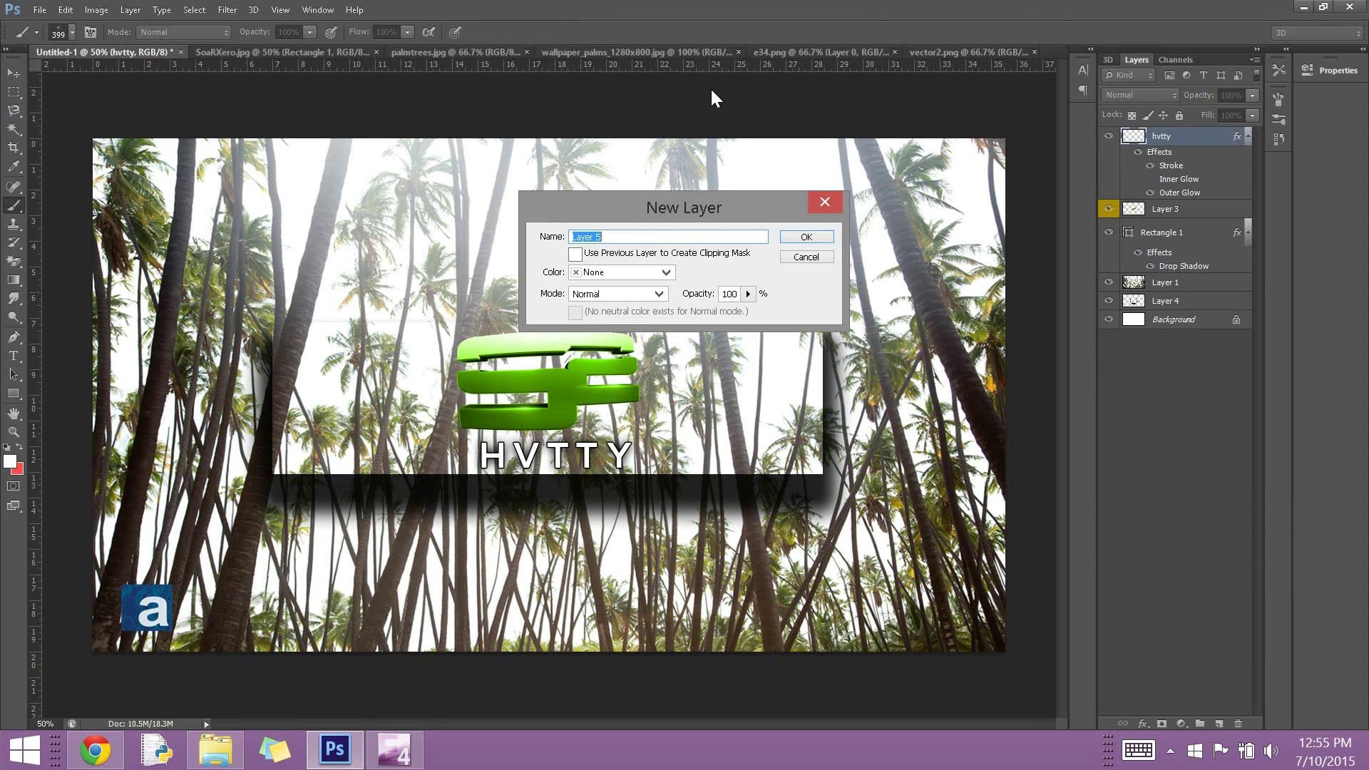
pyautogui.press('Return')
pyautogui.click(71, 33)
pyautogui.moveTo(152, 84); pyautogui.dragTo(141, 79)
pyautogui.click(71, 33)
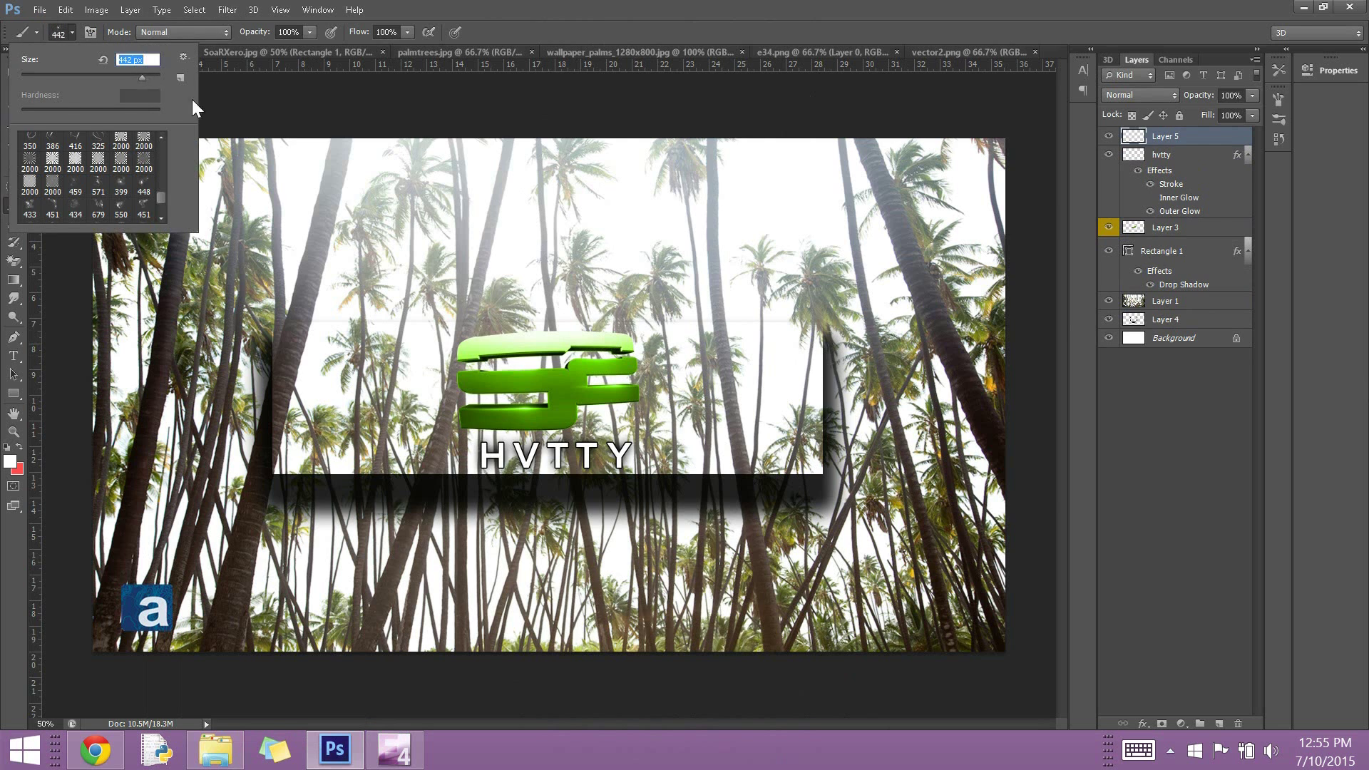
pyautogui.press('Return')
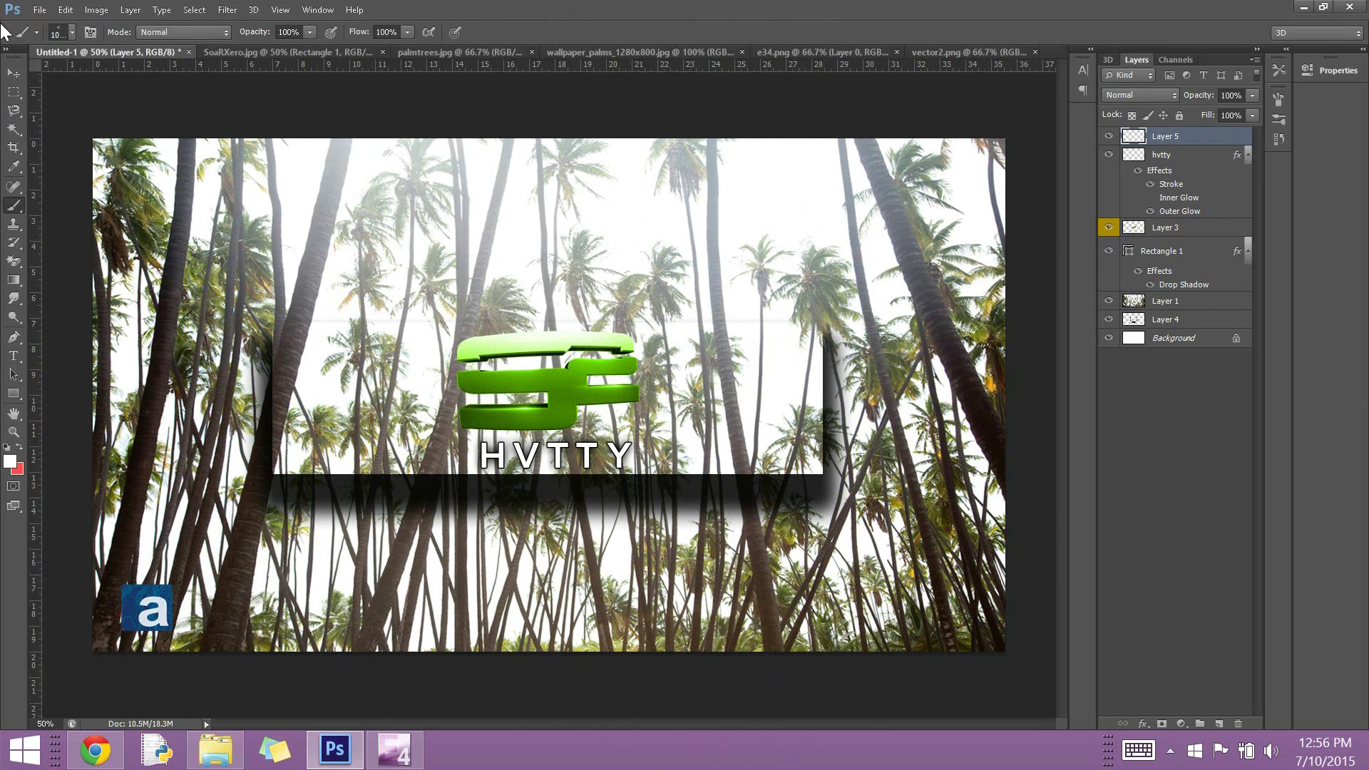
pyautogui.click(71, 33)
pyautogui.scroll(-1, 98, 214)
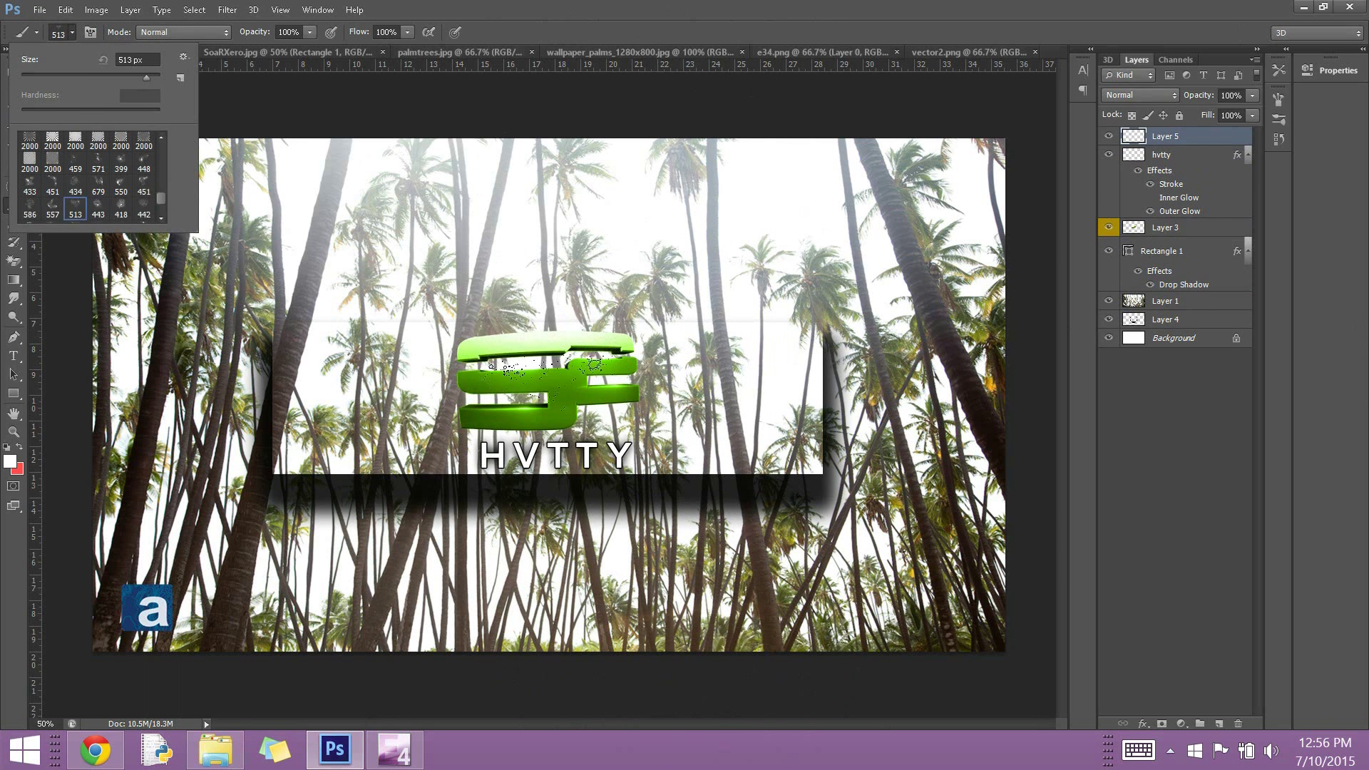
pyautogui.press('Return')
pyautogui.click(71, 33)
pyautogui.moveTo(150, 84); pyautogui.dragTo(145, 84)
pyautogui.press('Return')
pyautogui.click(550, 382)
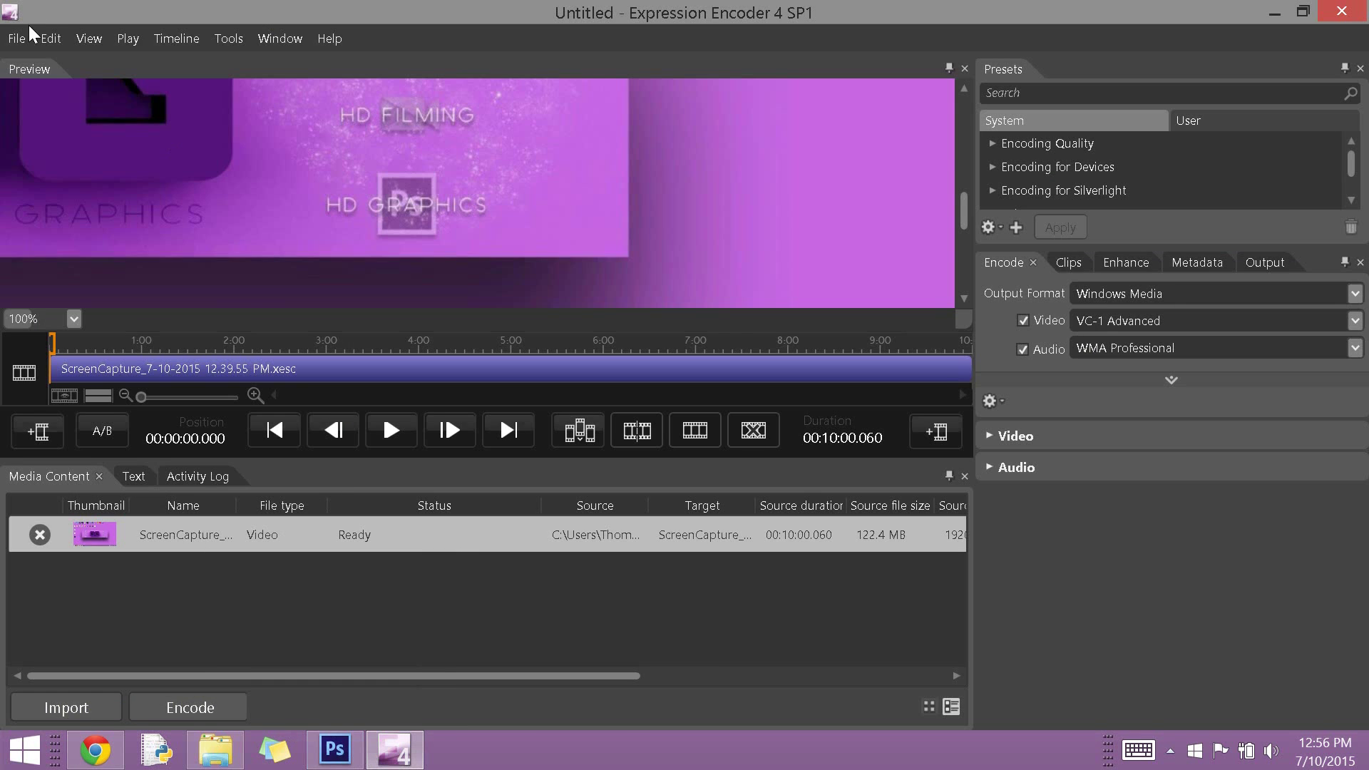
# Start encoding the screen capture in the encoder, then return to Photoshop.
pyautogui.click(17, 37)
pyautogui.click(83, 147)
pyautogui.click(357, 455)
pyautogui.press('Escape')
pyautogui.click(16, 38)
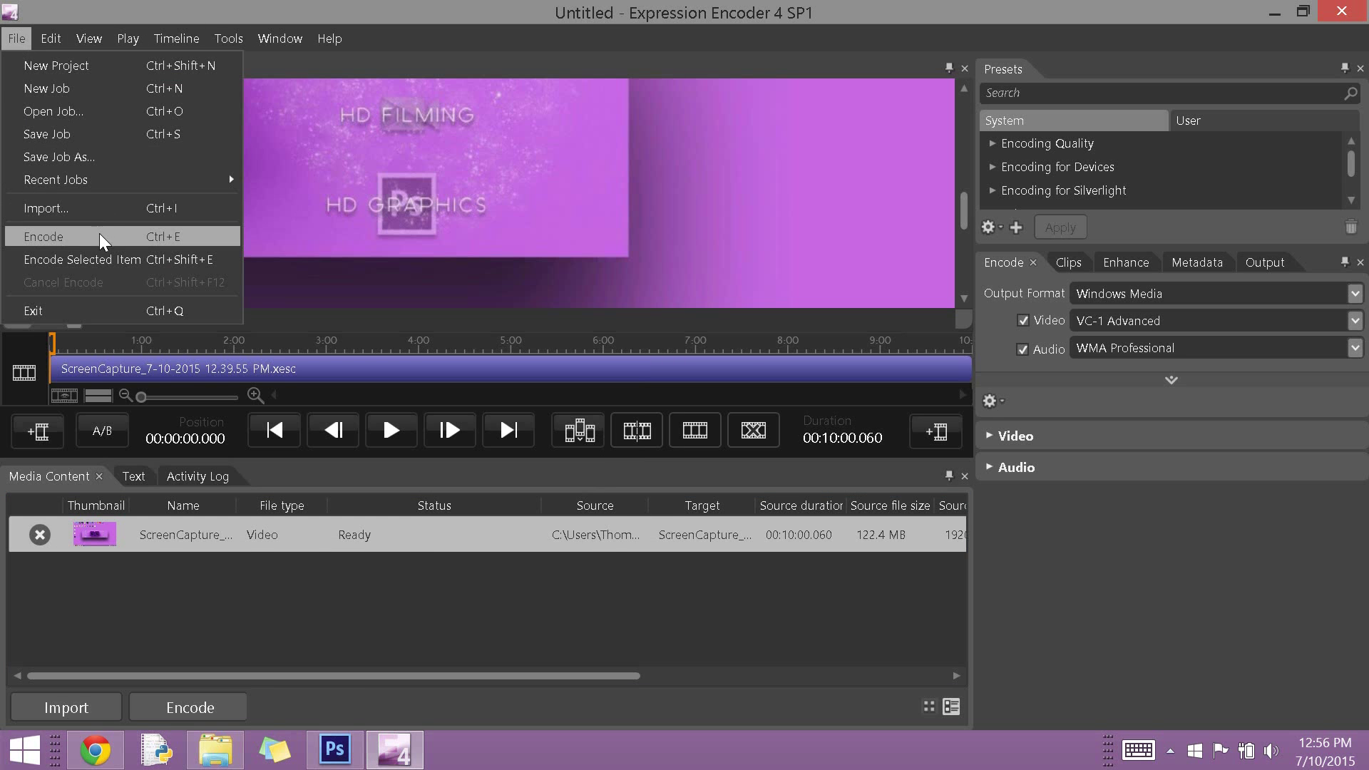
pyautogui.click(100, 237)
pyautogui.click(348, 763)
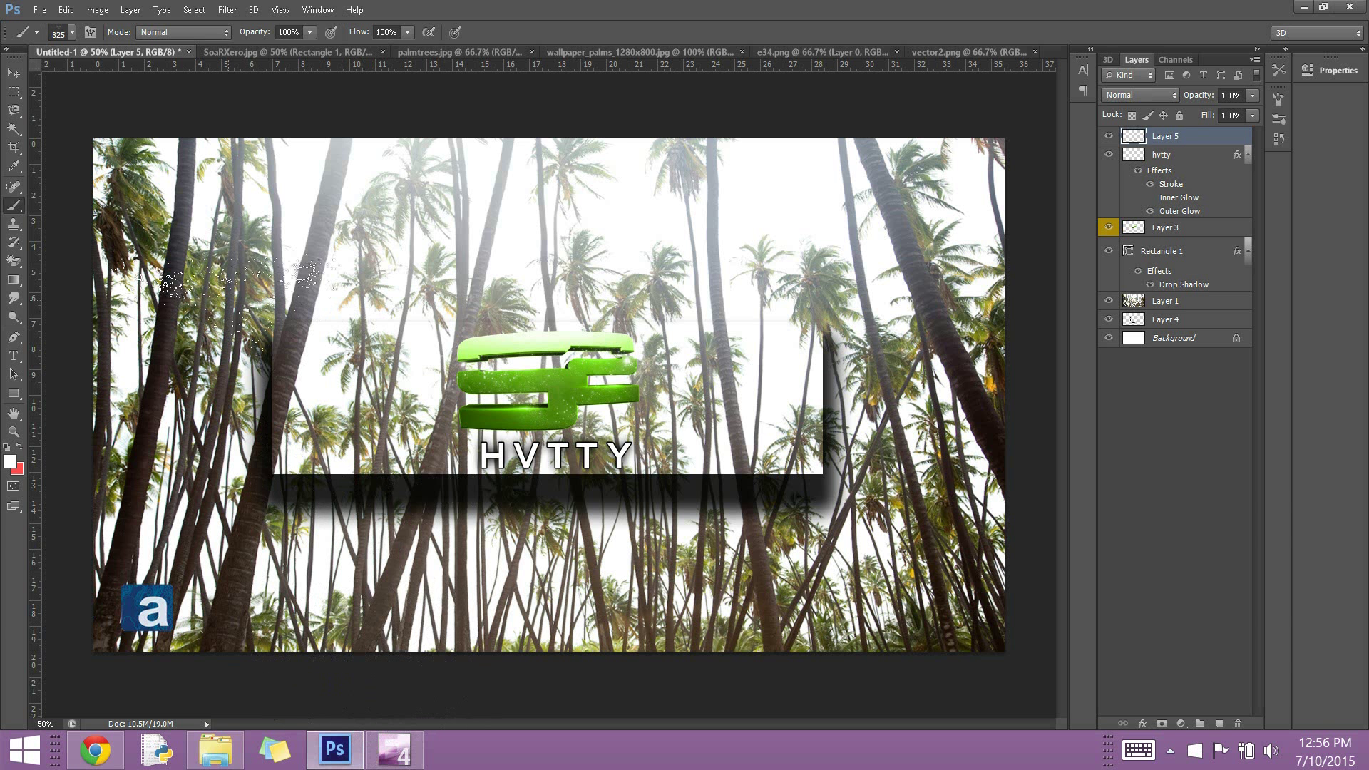
# Open OverlayFE.png and select the GG logo.
pyautogui.hotkey('ctrl', 'o')
pyautogui.moveTo(971, 164); pyautogui.dragTo(977, 353)
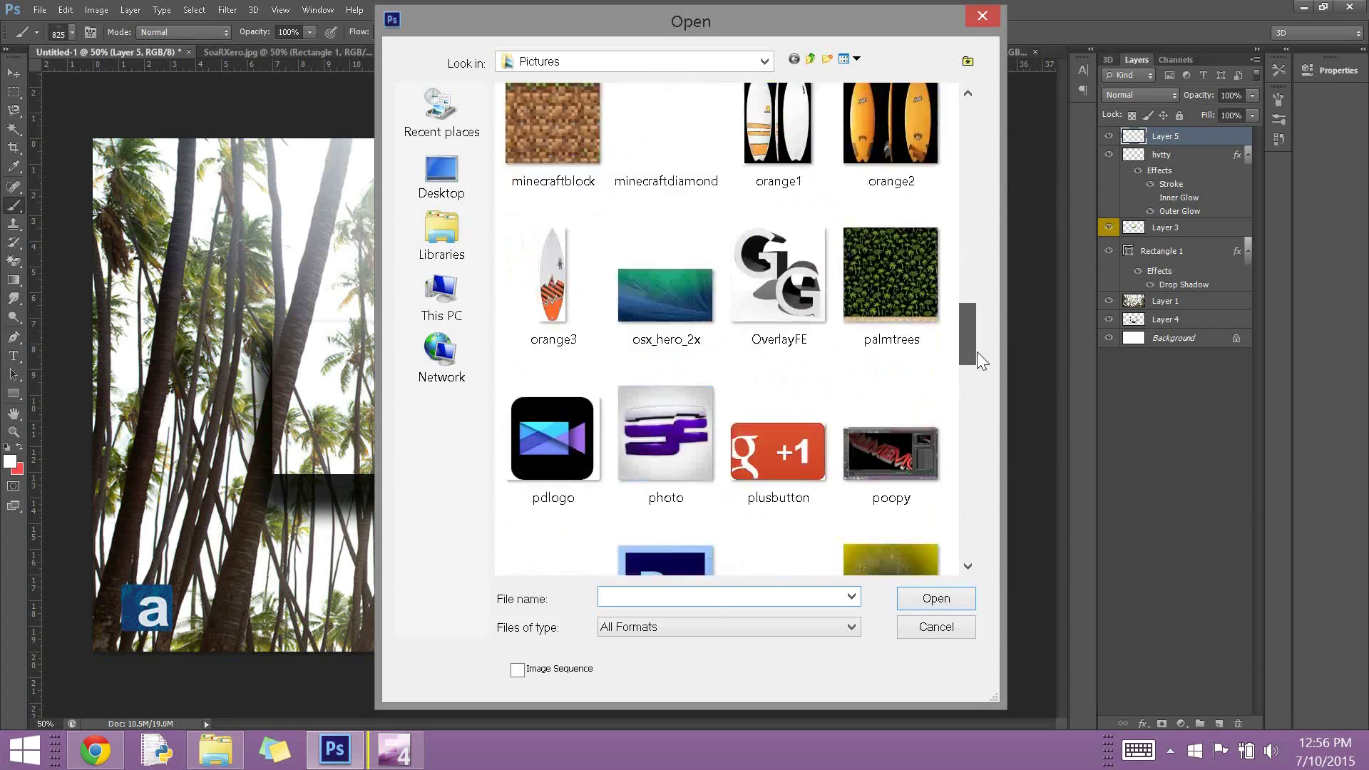
pyautogui.click(933, 627)
pyautogui.moveTo(14, 92); pyautogui.dragTo(77, 115)
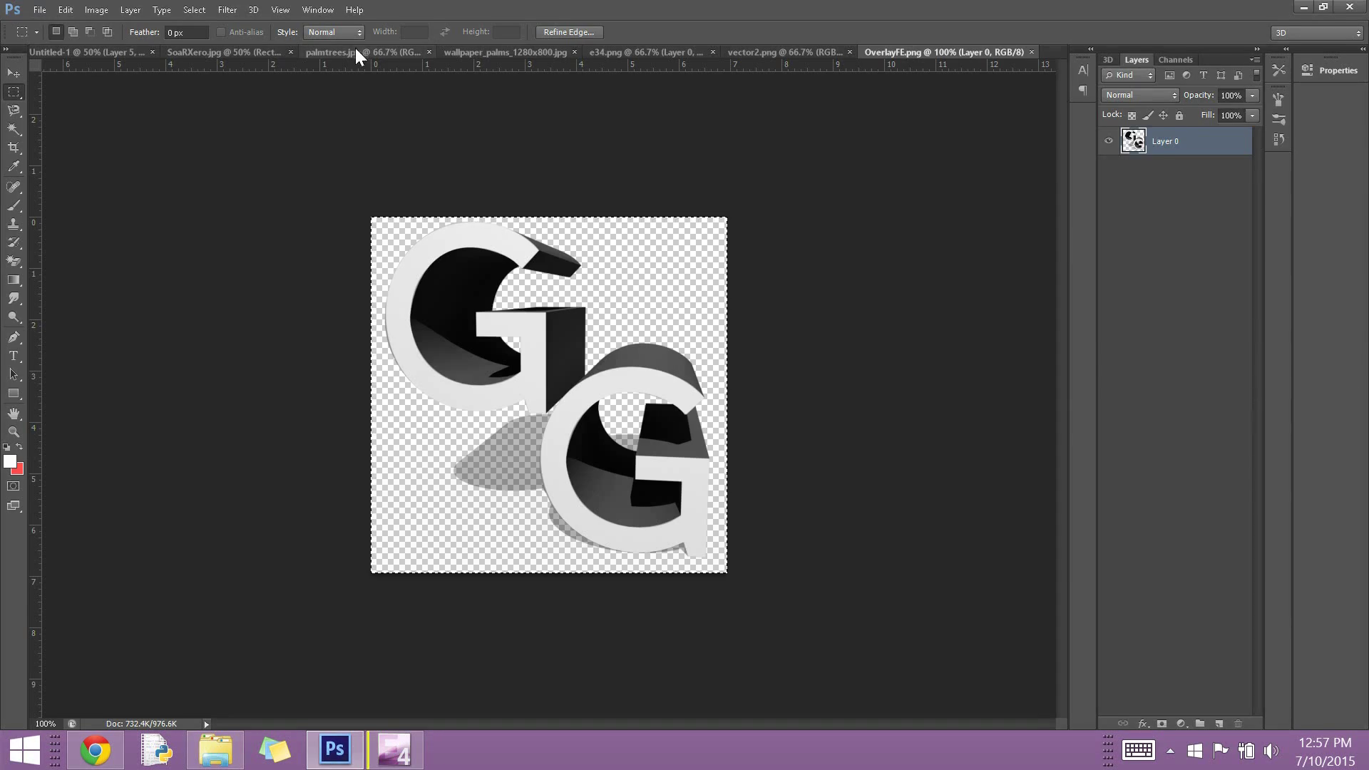
# Paste the GG logo into the banner and scale it down to a small badge.
pyautogui.click(86, 52)
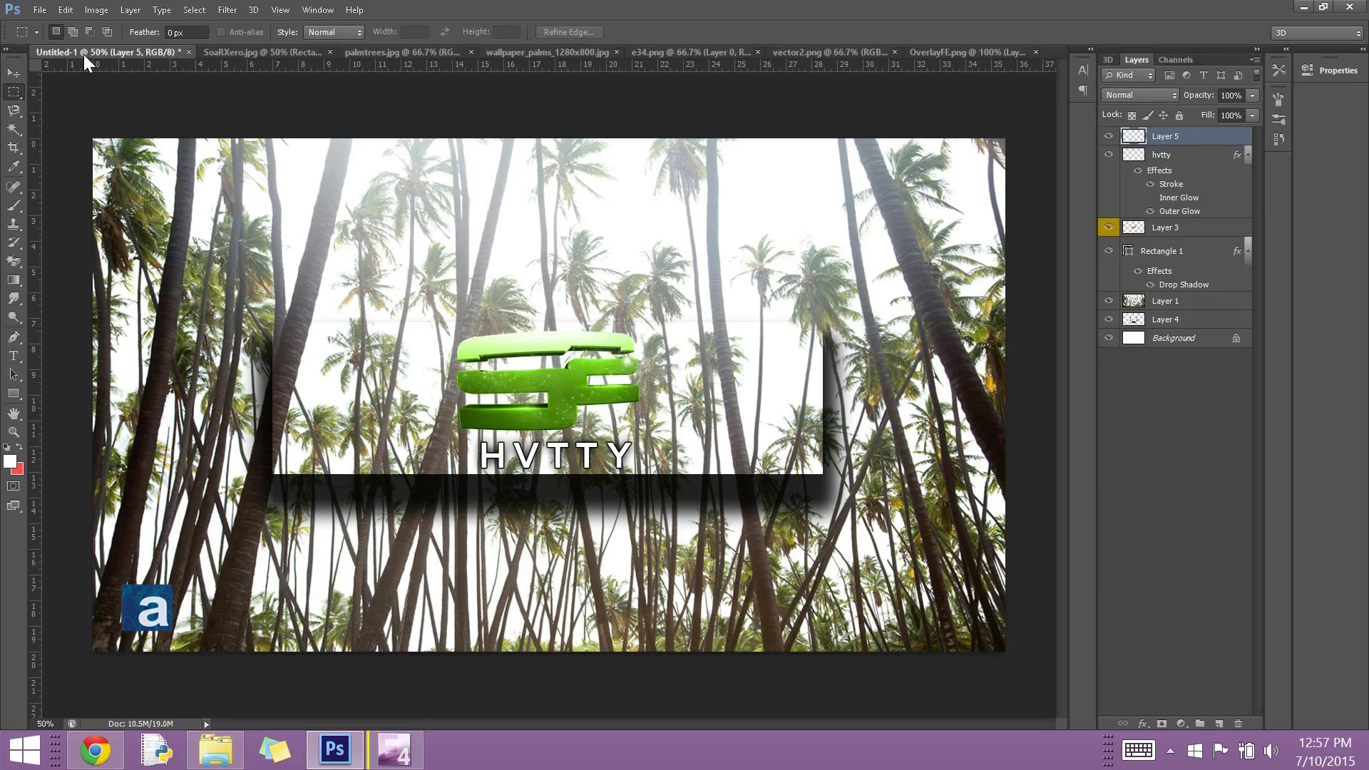
pyautogui.hotkey('ctrl', 'v')
pyautogui.click(64, 9)
pyautogui.click(485, 461)
pyautogui.moveTo(637, 485)
pyautogui.mouseDown()
pyautogui.moveTo(519, 369)
pyautogui.moveTo(313, 360)
pyautogui.mouseUp()
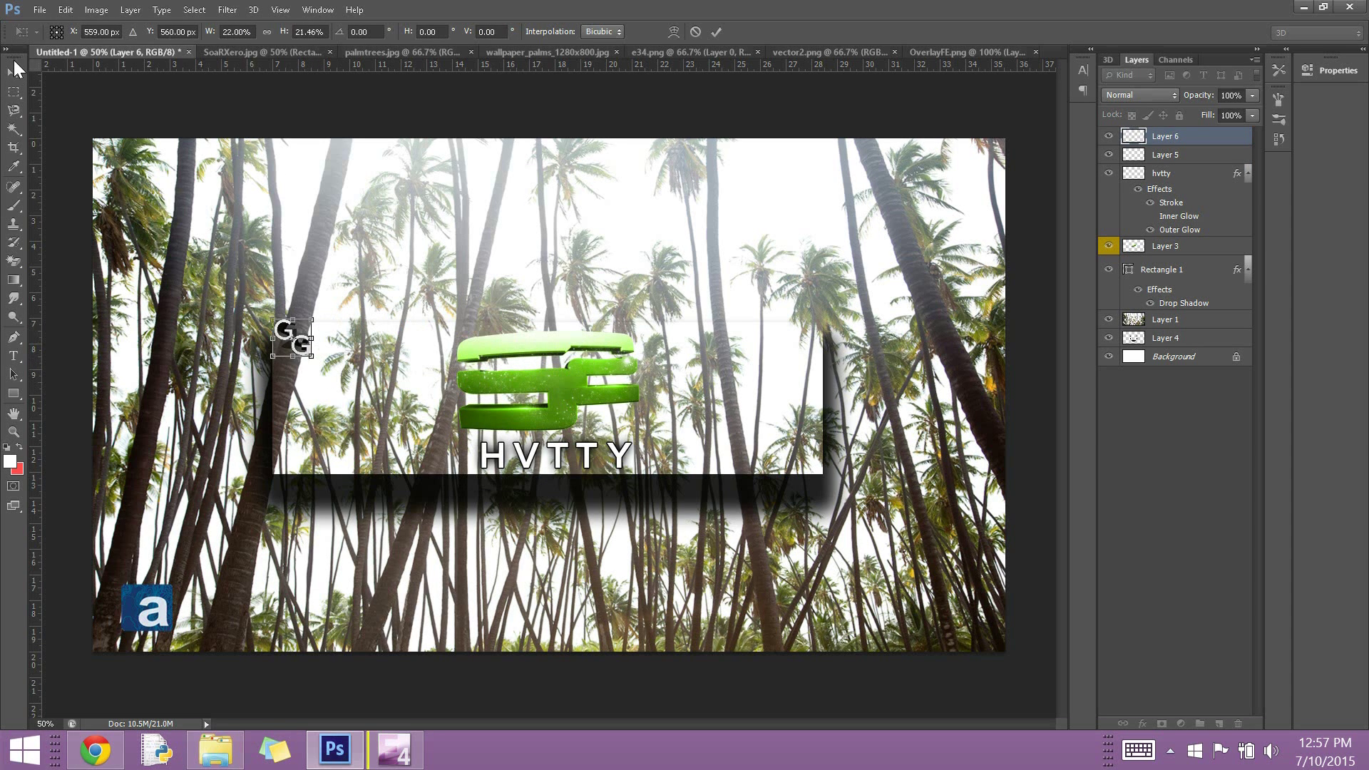
pyautogui.click(16, 70)
pyautogui.click(618, 284)
pyautogui.click(40, 9)
pyautogui.click(79, 270)
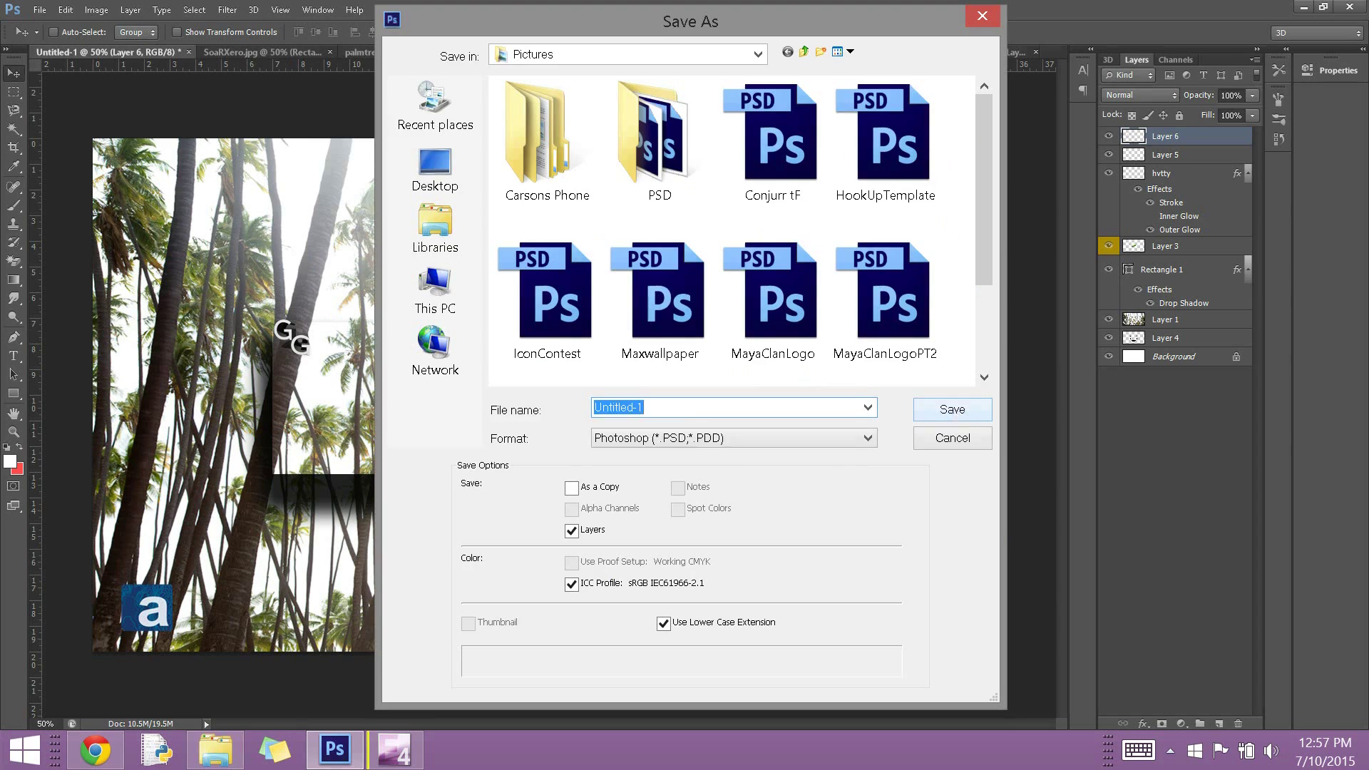
# Save the banner as Hvvtyrevamp.psd in the PSD folder.
pyautogui.doubleClick(661, 143)
pyautogui.click(952, 409)
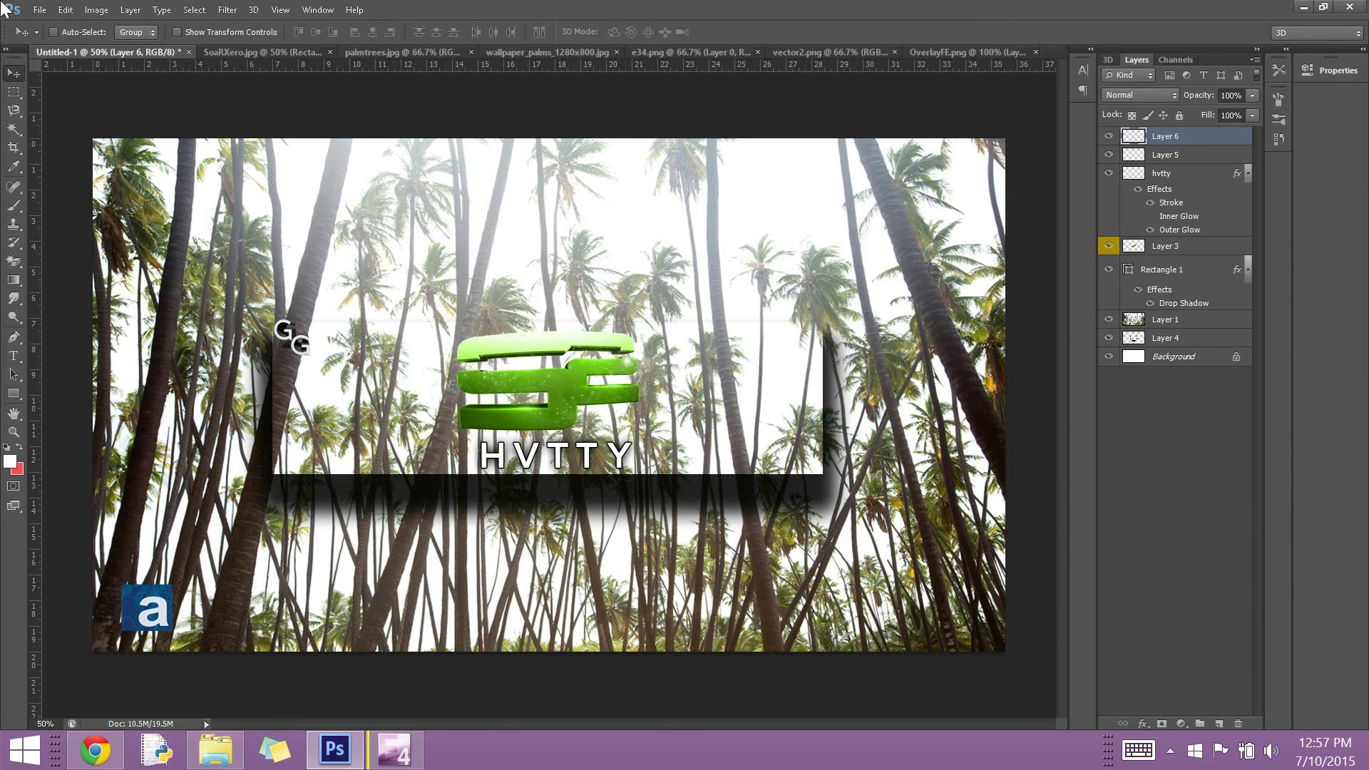
pyautogui.click(40, 9)
pyautogui.click(853, 232)
# Save a JPEG copy of Hvvtyrevamp, accepting the default JPEG options.
pyautogui.click(75, 266)
pyautogui.click(734, 438)
pyautogui.click(660, 589)
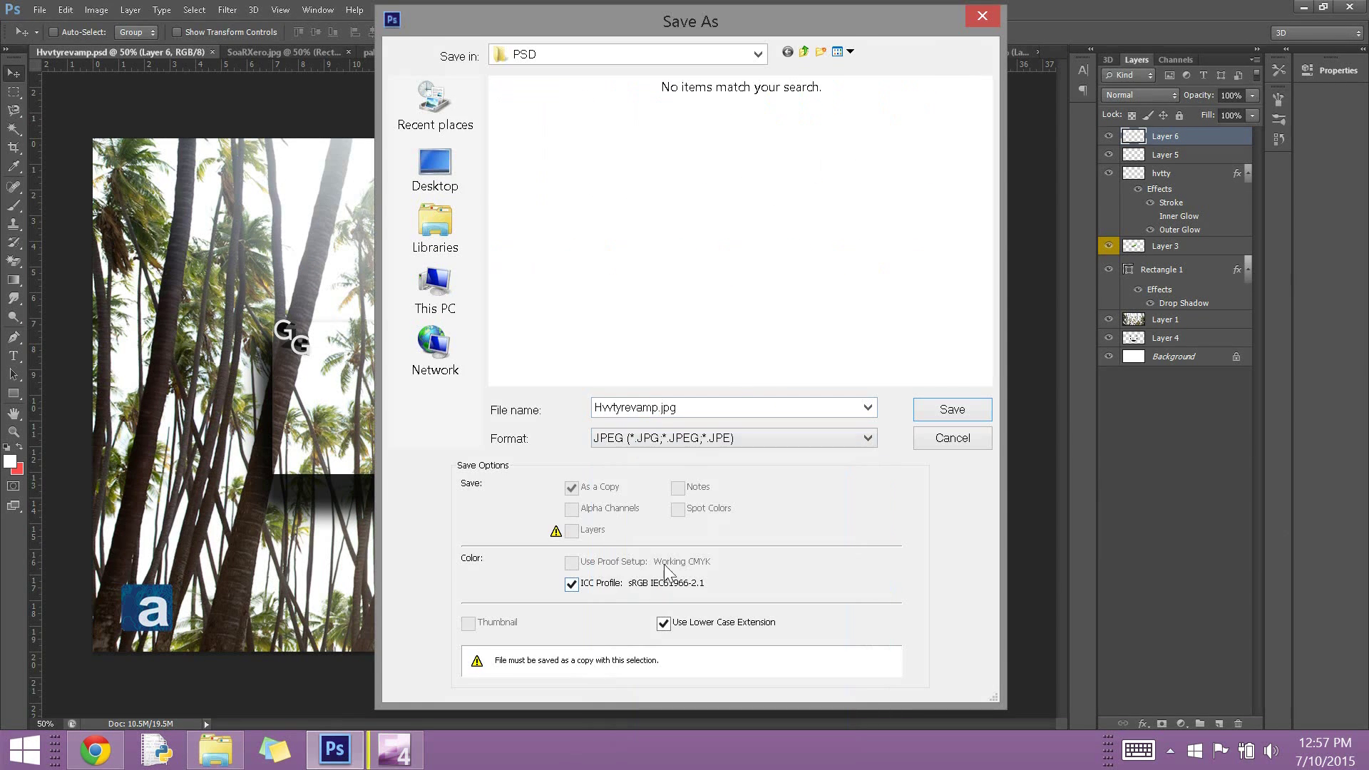
pyautogui.click(952, 409)
pyautogui.press('Return')
pyautogui.click(39, 10)
pyautogui.click(607, 347)
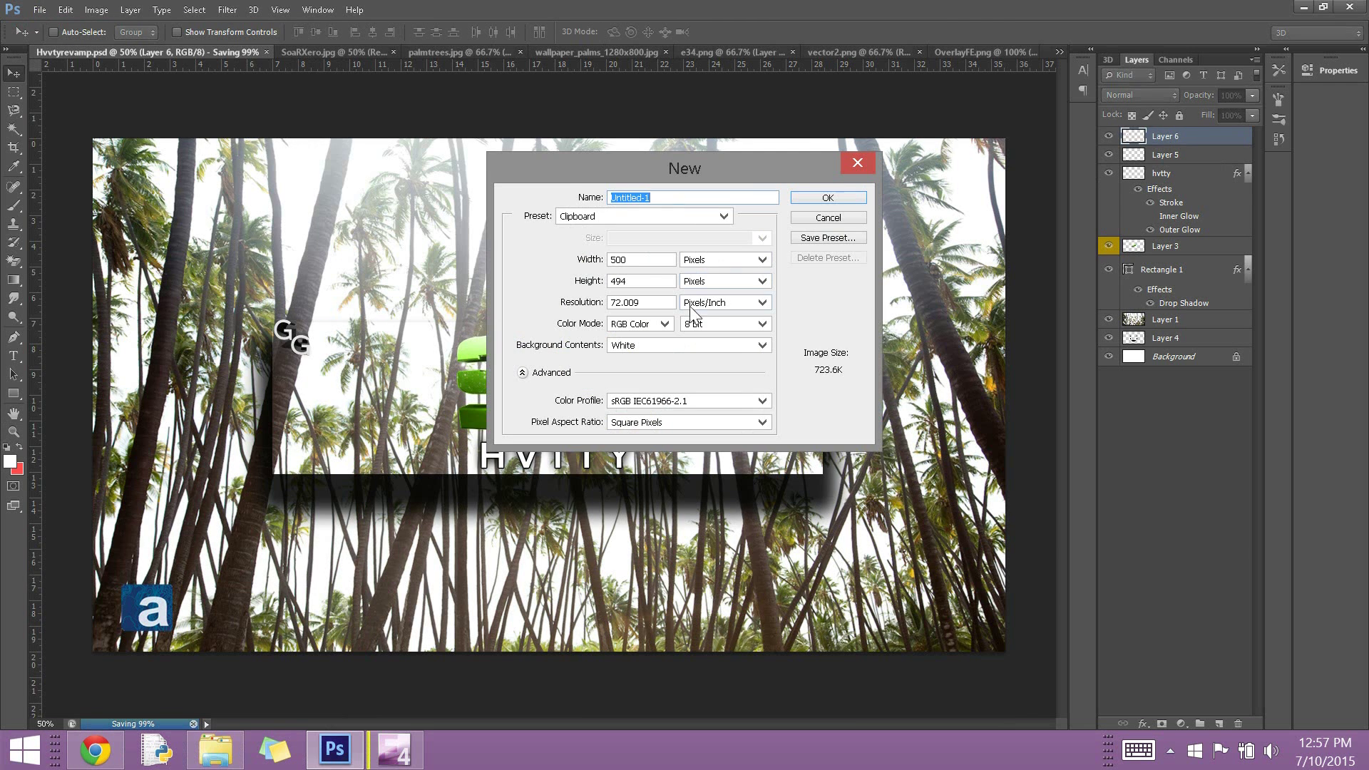
# Create the new square document and copy a merged square area of the banner.
pyautogui.press('Return')
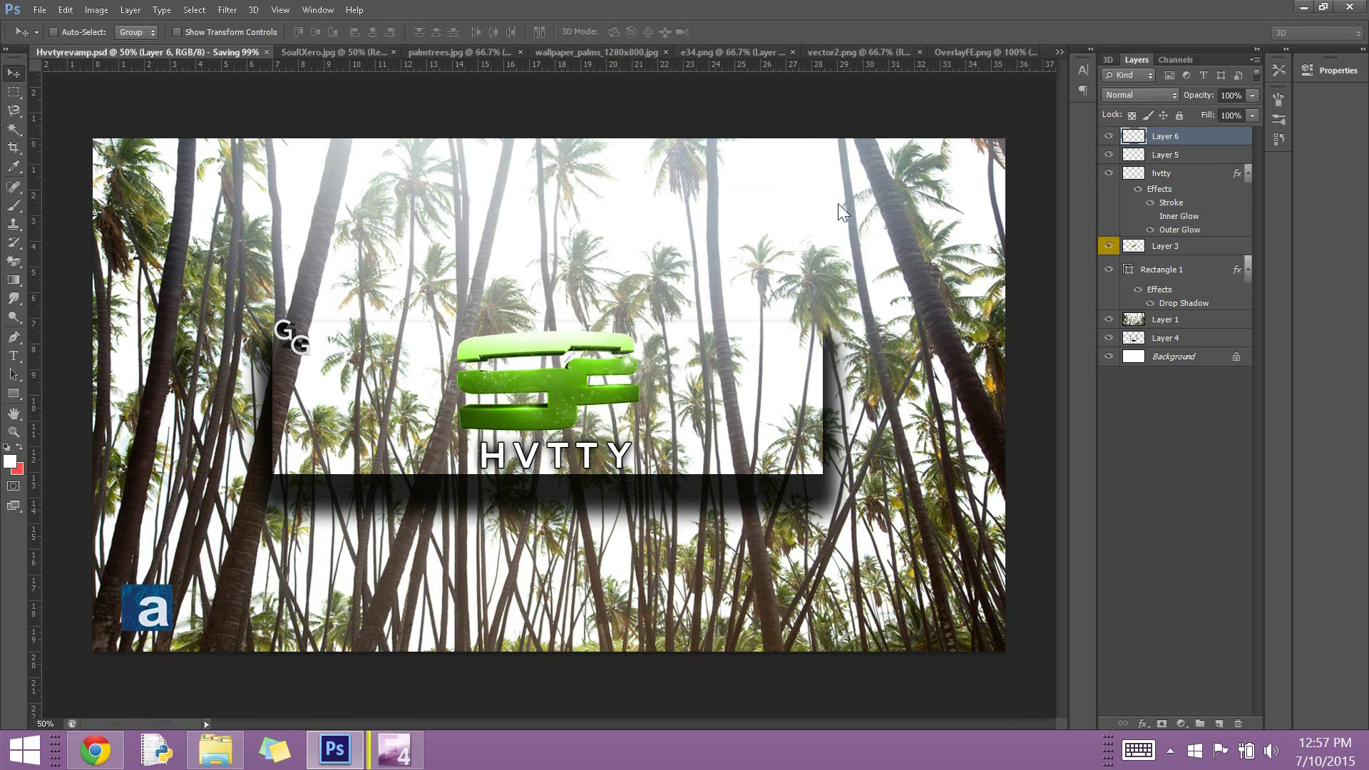
pyautogui.hotkey('ctrl', 'Tab')
pyautogui.press('m')
pyautogui.hotkey('ctrl', 'c')
pyautogui.press('Return')
pyautogui.click(65, 10)
pyautogui.press('Escape')
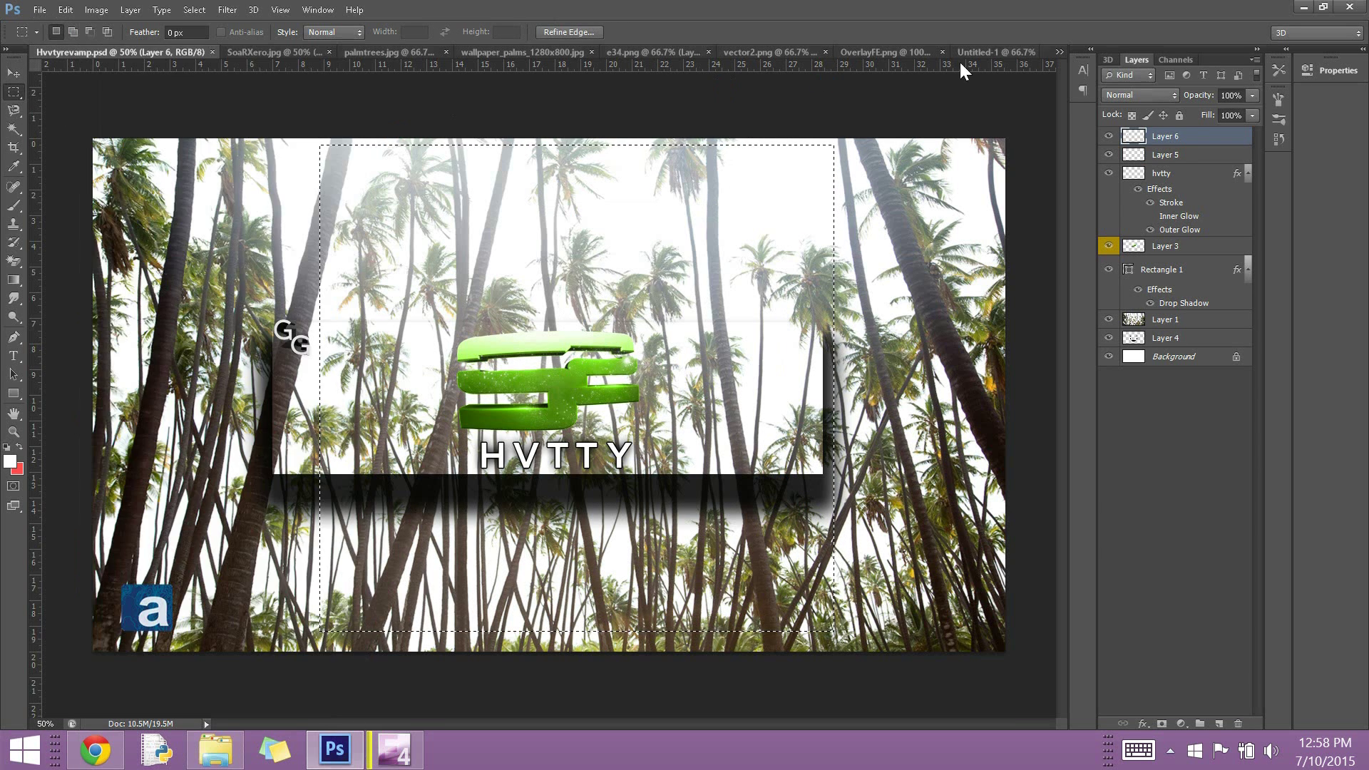
# Paste the banner section into the square document and position it.
pyautogui.click(961, 63)
pyautogui.hotkey('ctrl', 'v')
pyautogui.click(14, 72)
pyautogui.moveTo(600, 268)
pyautogui.mouseDown()
pyautogui.moveTo(588, 255)
pyautogui.moveTo(584, 268)
pyautogui.mouseUp()
pyautogui.hotkey('ctrl', 'Tab')
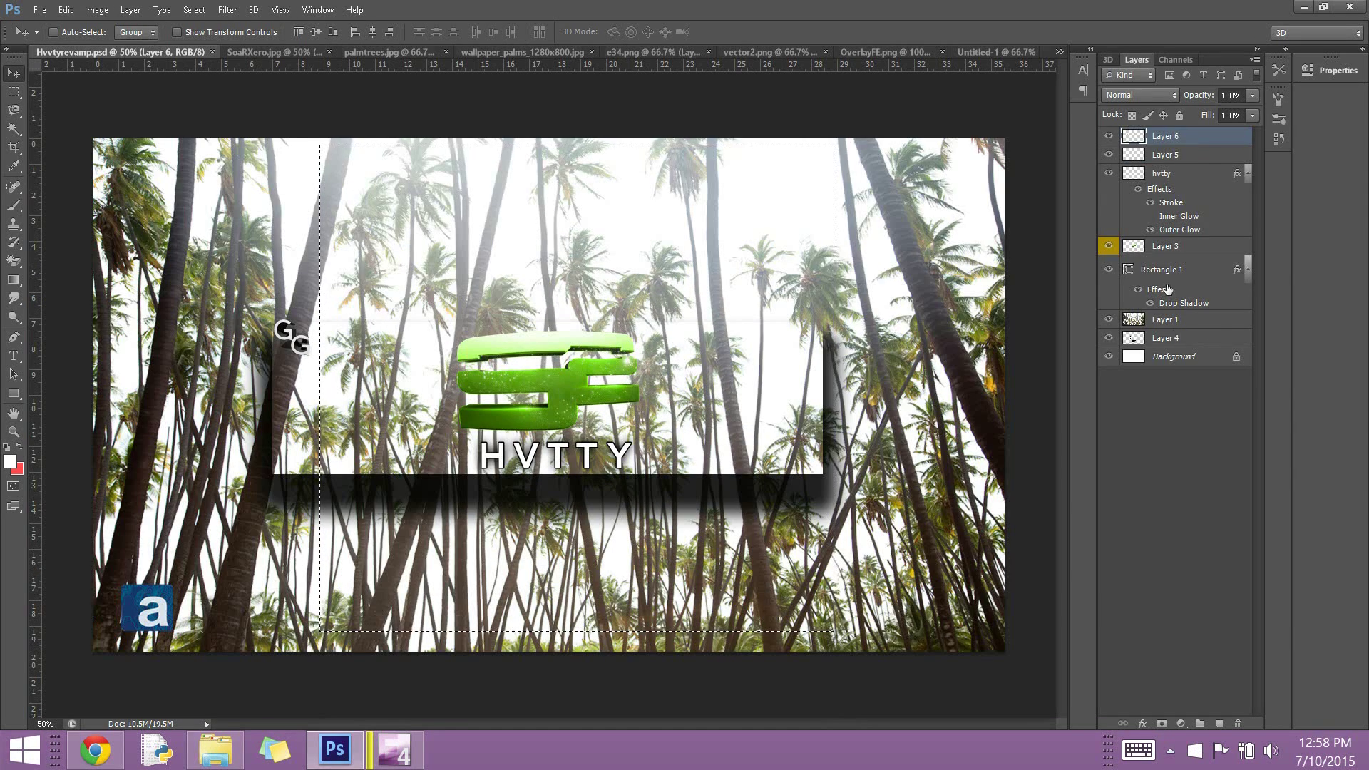
# Adjust the Drop Shadow in the band rectangle's blending options.
pyautogui.rightClick(1168, 289)
pyautogui.click(773, 92)
pyautogui.click(895, 429)
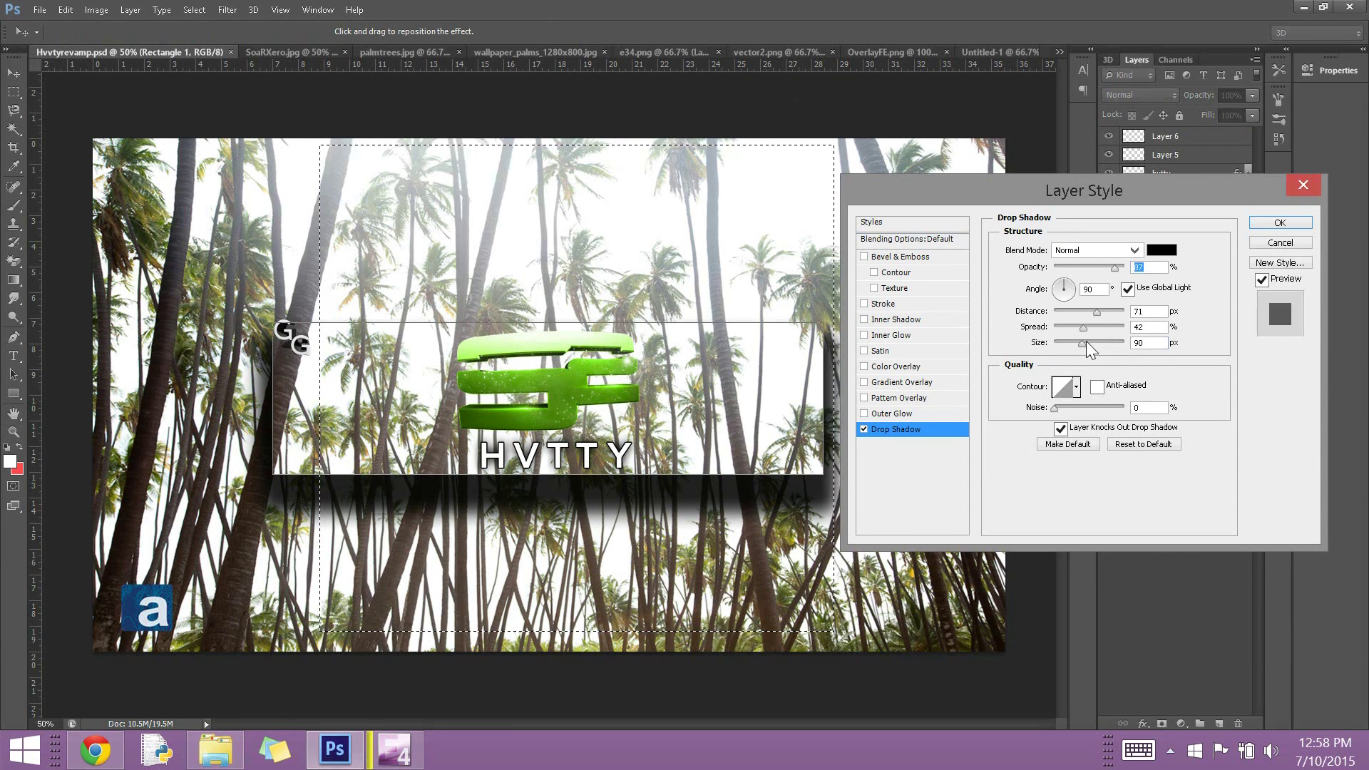
pyautogui.press('Return')
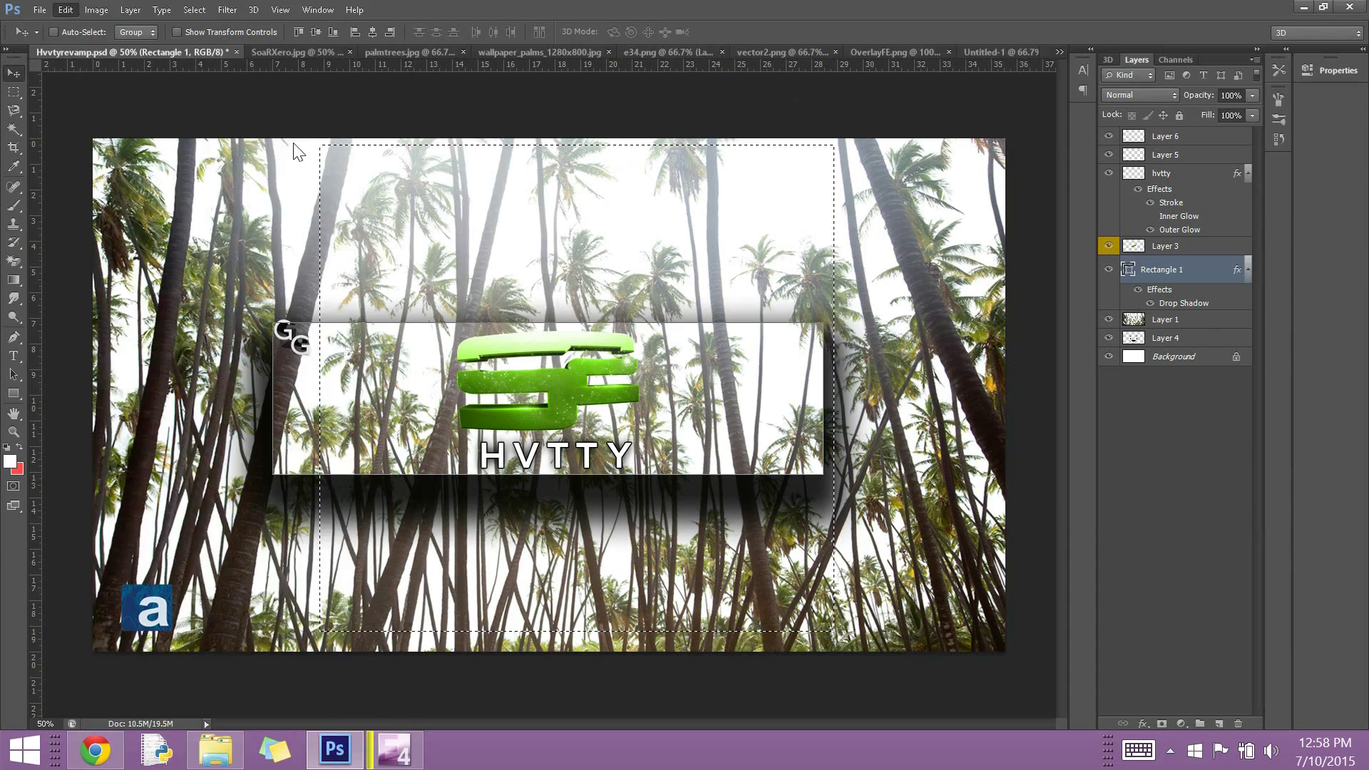
# Replace the square document's pasted section with a fresh merged copy of the banner, centered.
pyautogui.click(1000, 53)
pyautogui.press('Delete')
pyautogui.click(125, 53)
pyautogui.click(65, 10)
pyautogui.click(1191, 459)
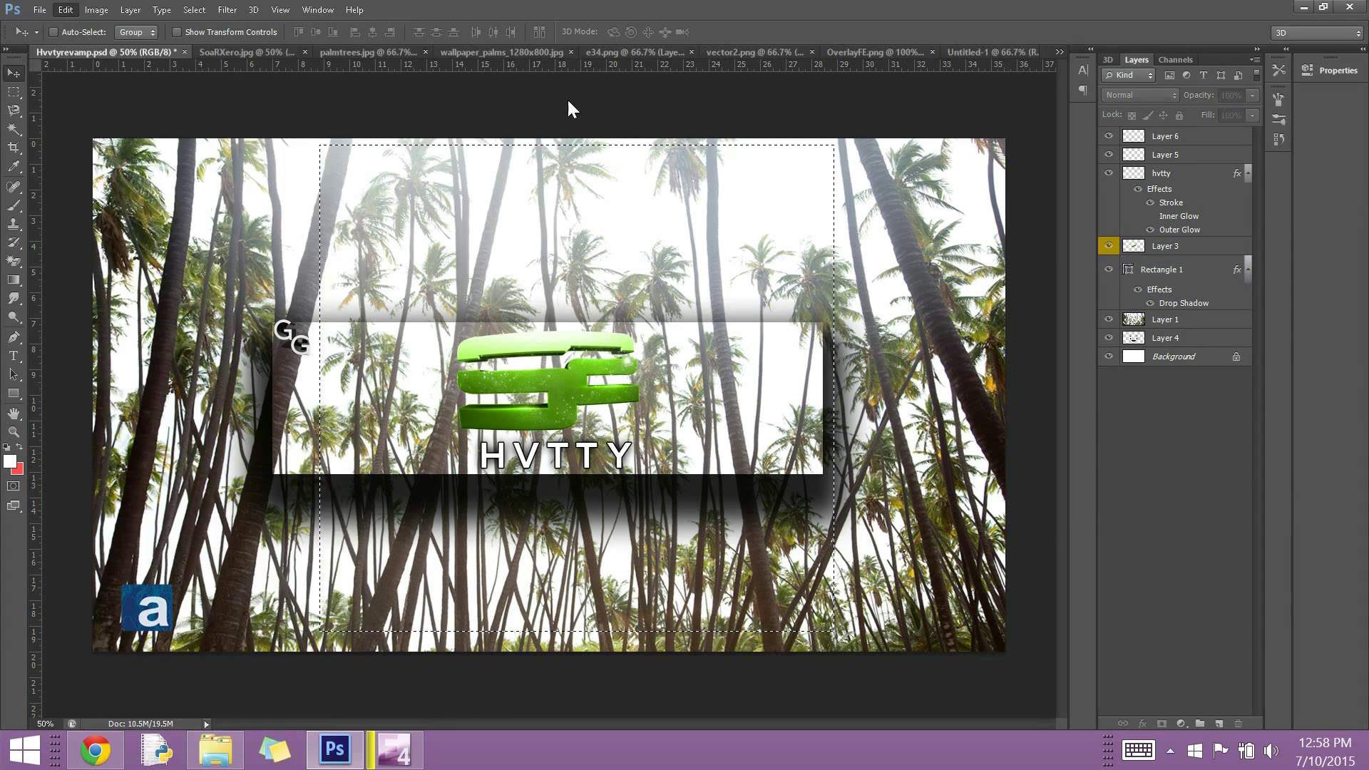
pyautogui.click(993, 52)
pyautogui.hotkey('ctrl', 'v')
pyautogui.moveTo(471, 341); pyautogui.dragTo(475, 349)
# Save the square image as the JPEG 'hvttyicon' in the Pictures folder.
pyautogui.click(40, 10)
pyautogui.click(92, 251)
pyautogui.click(674, 437)
pyautogui.click(706, 582)
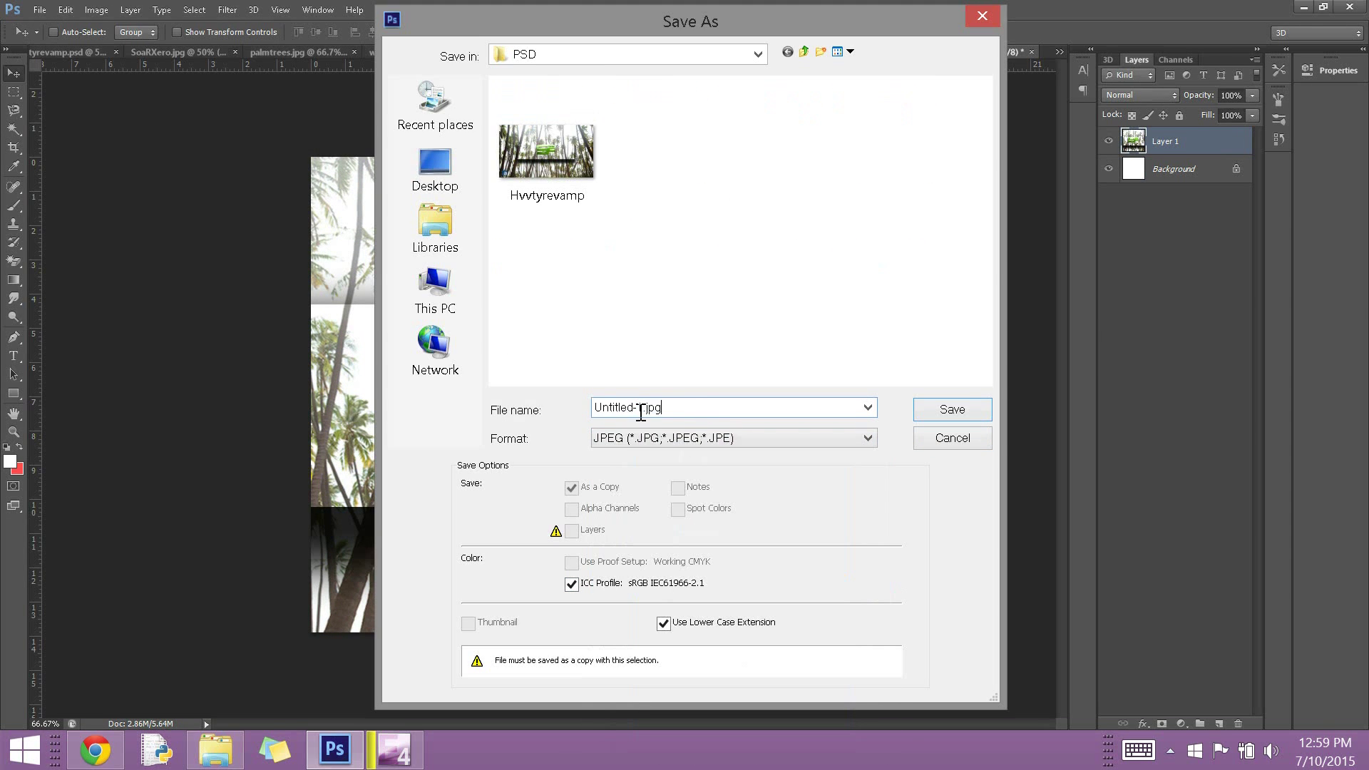
pyautogui.hotkey('ctrl', 'a')
pyautogui.write('hvttyicon')
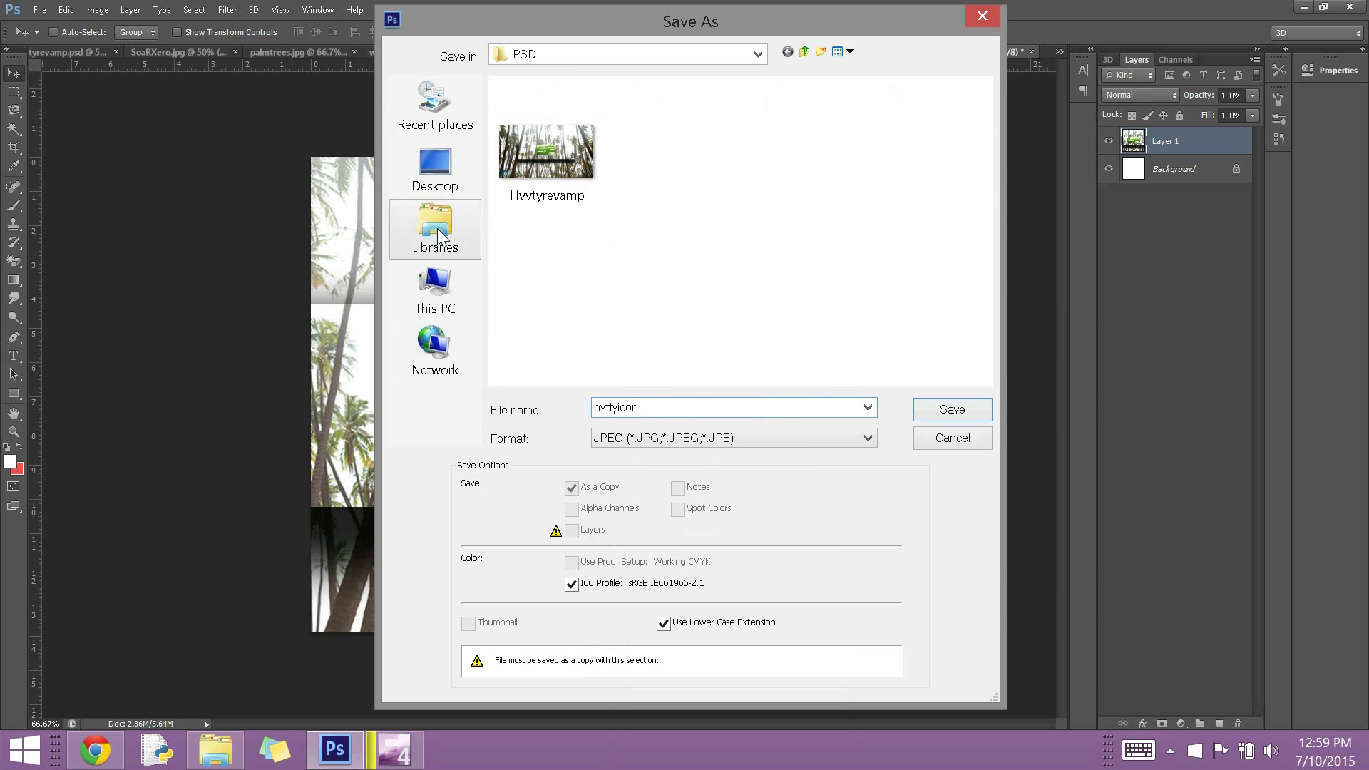
pyautogui.click(439, 235)
pyautogui.doubleClick(590, 189)
pyautogui.press('Return')
pyautogui.press('Return')
pyautogui.click(216, 749)
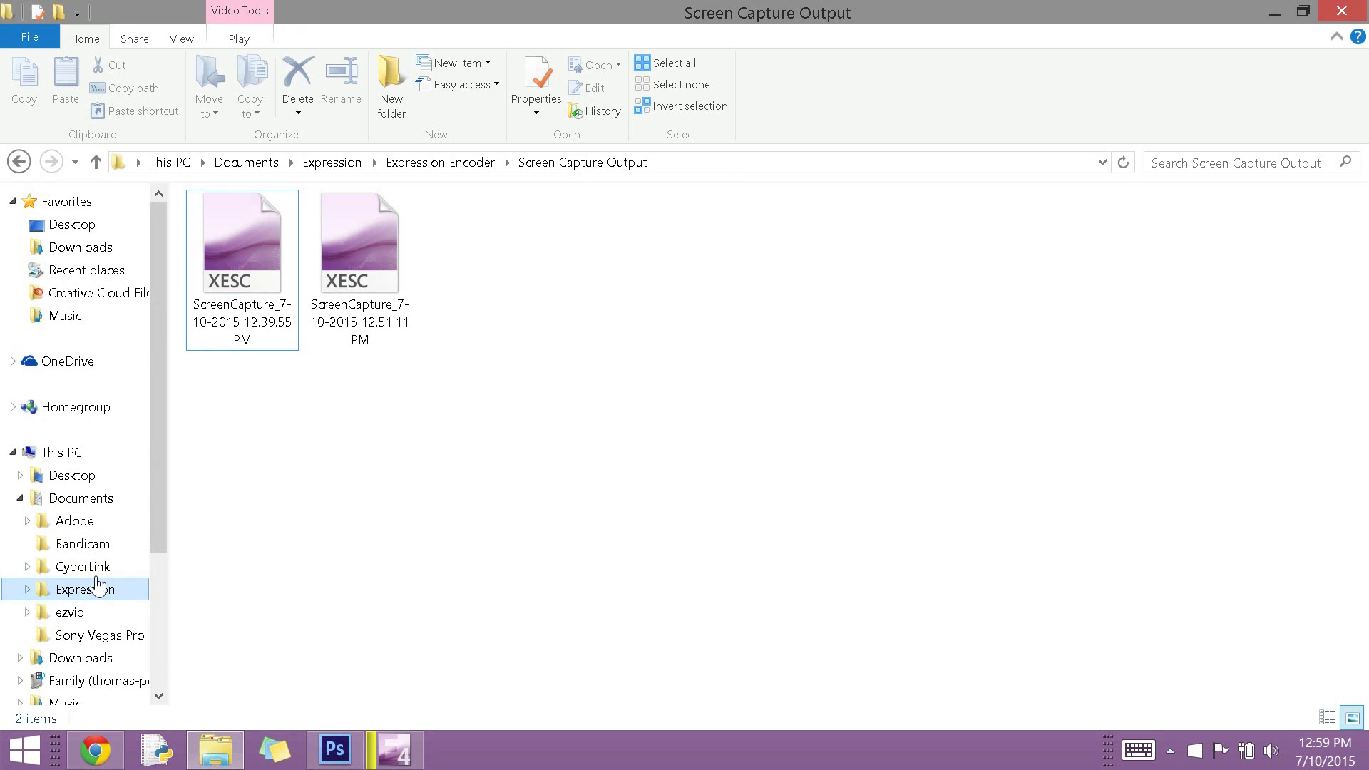
# Paste the Hvvtyrevamp image from Pictures > PSD into the Pictures folder.
pyautogui.scroll(-1, 73, 699)
pyautogui.click(71, 672)
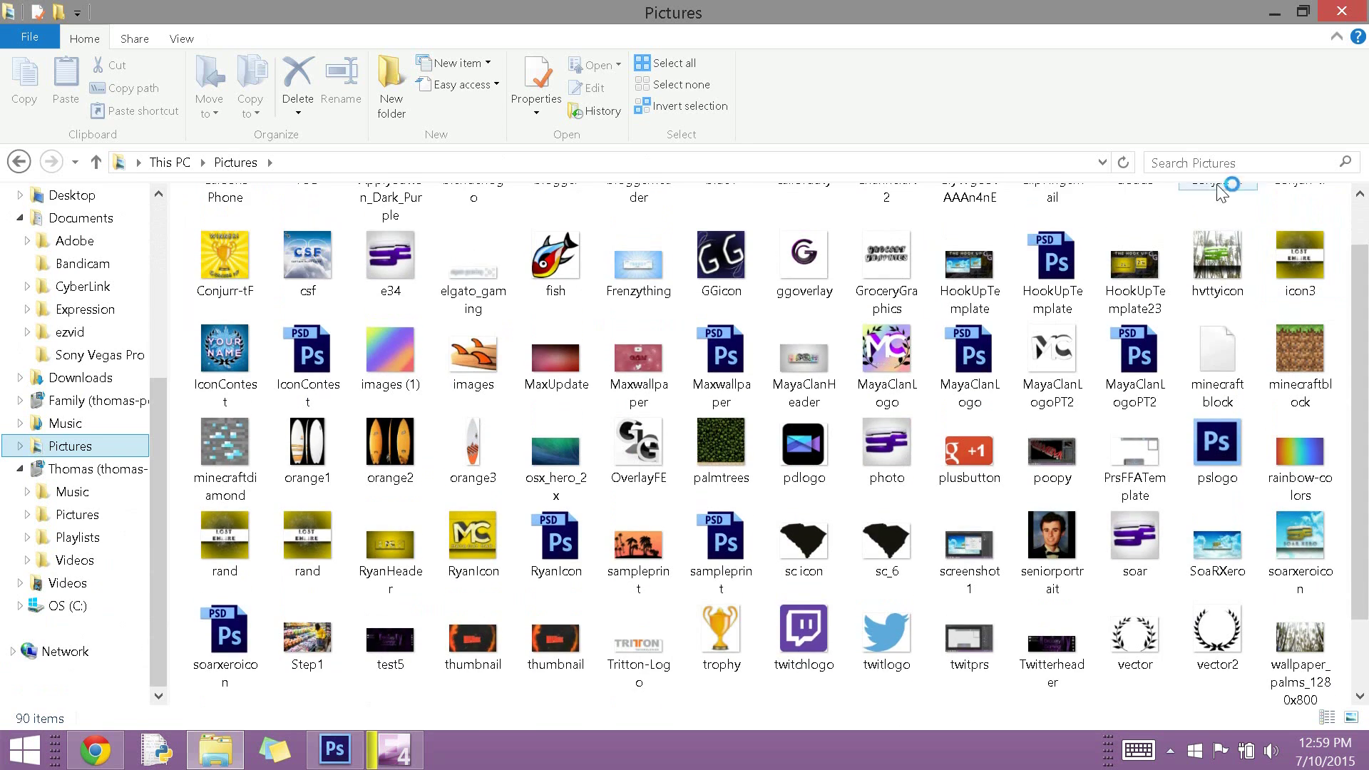
pyautogui.doubleClick(308, 228)
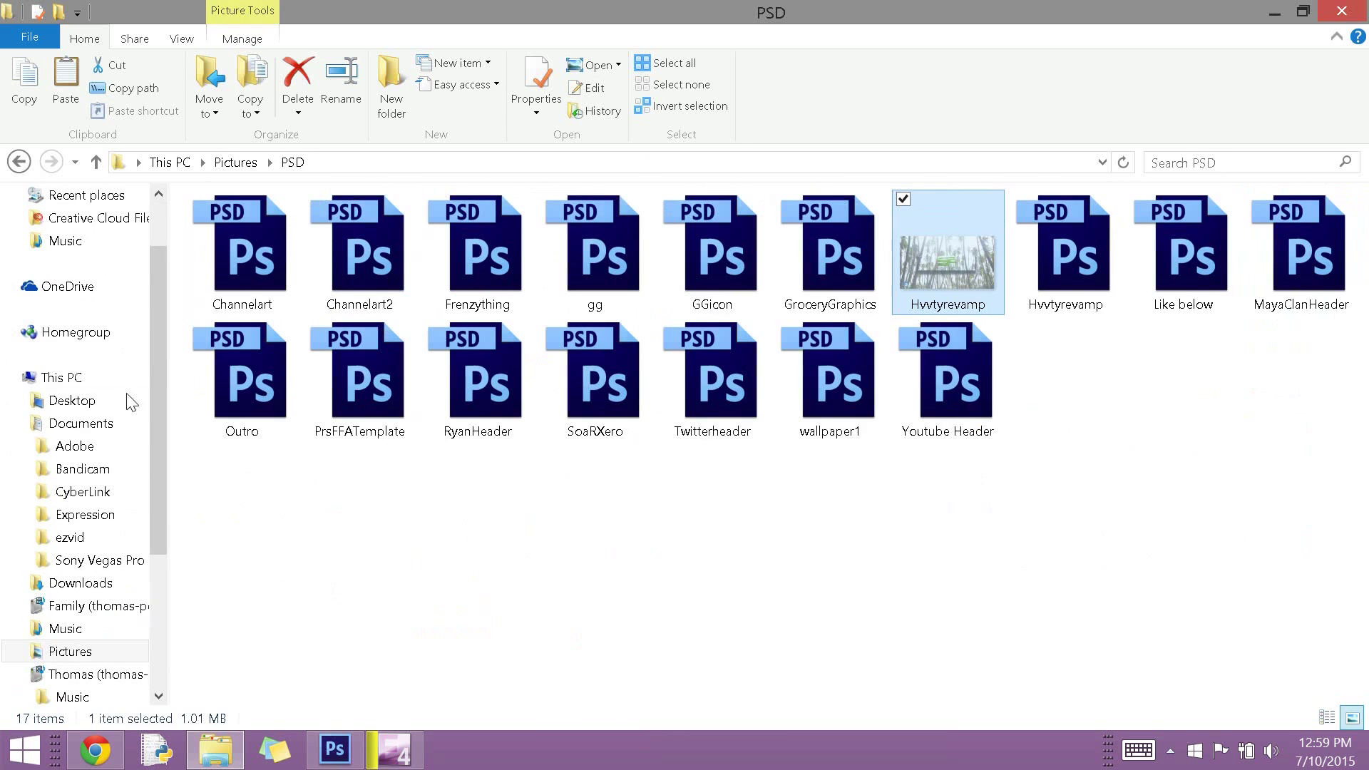
pyautogui.click(70, 651)
pyautogui.scroll(-2, 942, 570)
pyautogui.rightClick(763, 370)
pyautogui.click(837, 512)
pyautogui.click(335, 749)
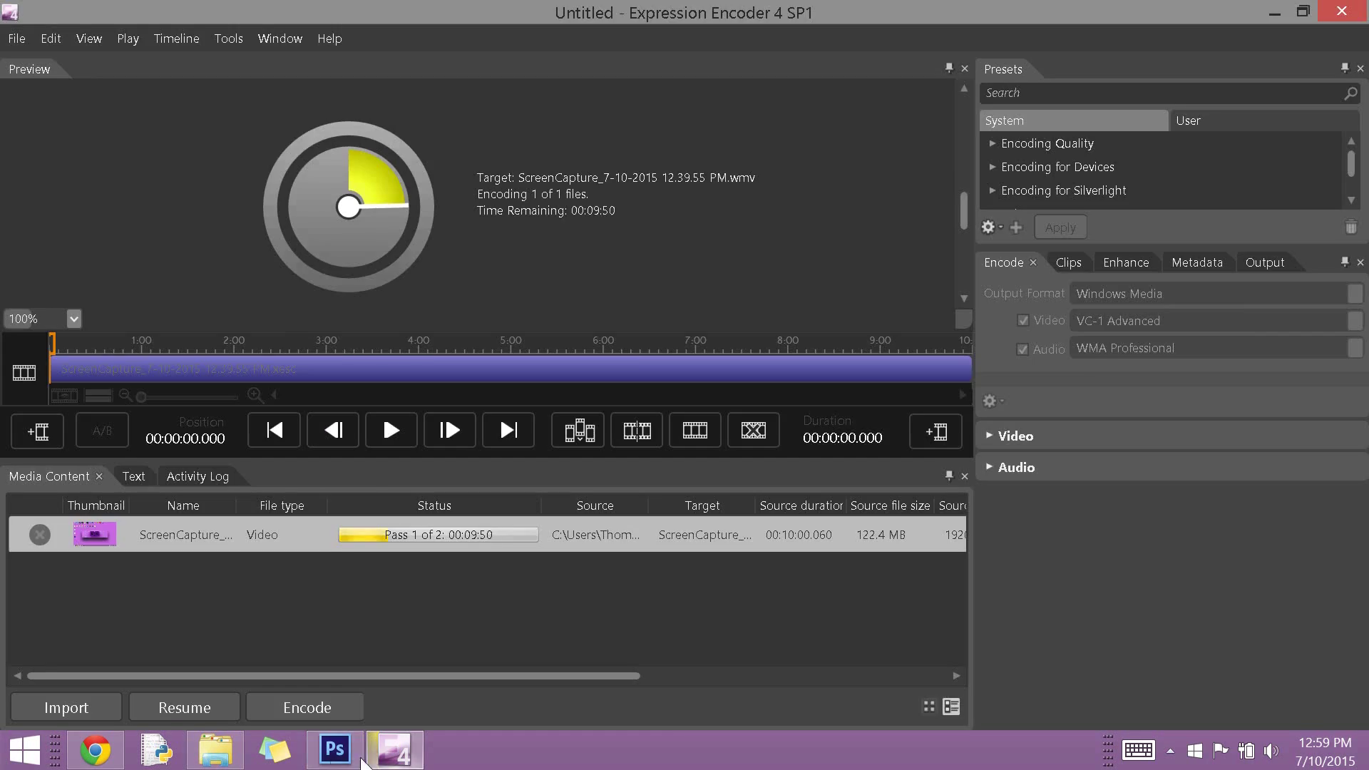
# Open the HookUpTemplate showcase image in Photoshop.
pyautogui.click(39, 10)
pyautogui.click(29, 46)
pyautogui.moveTo(971, 120); pyautogui.dragTo(973, 214)
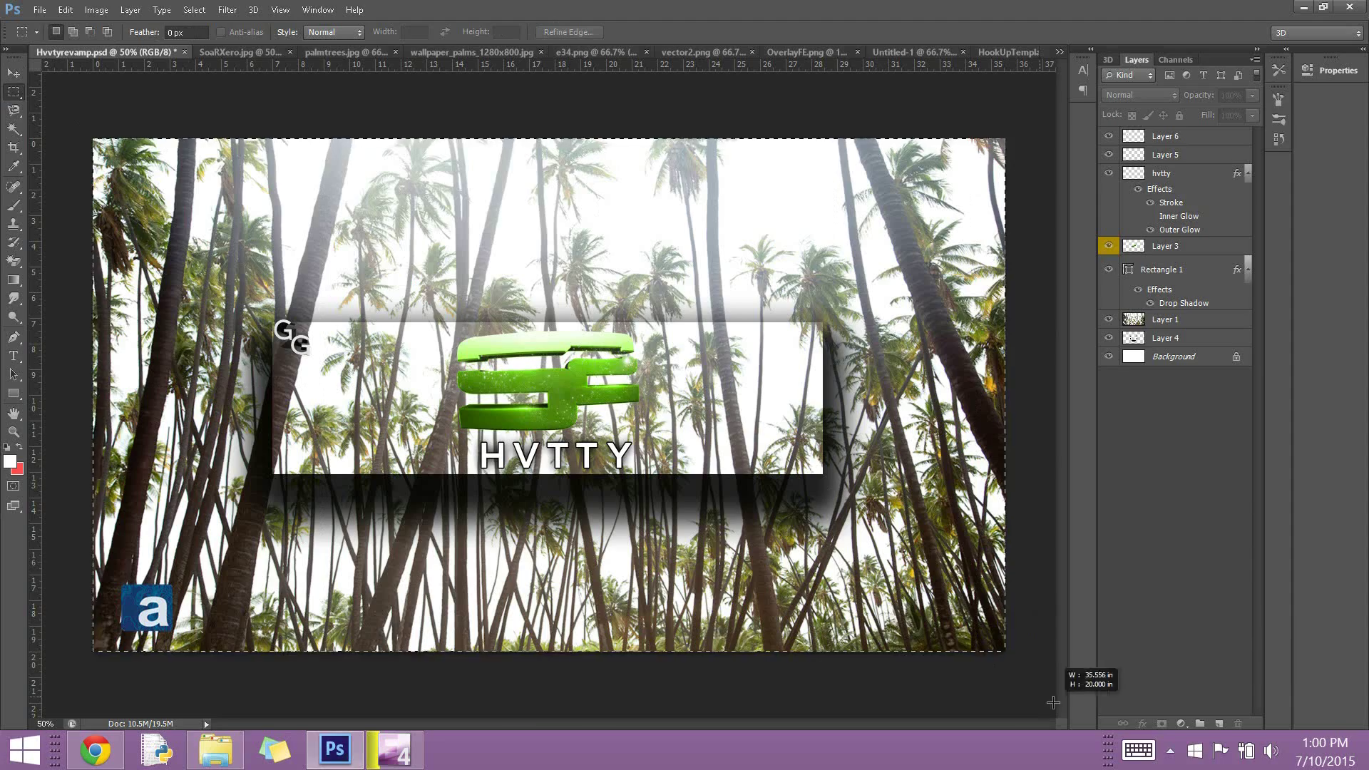
pyautogui.click(1008, 52)
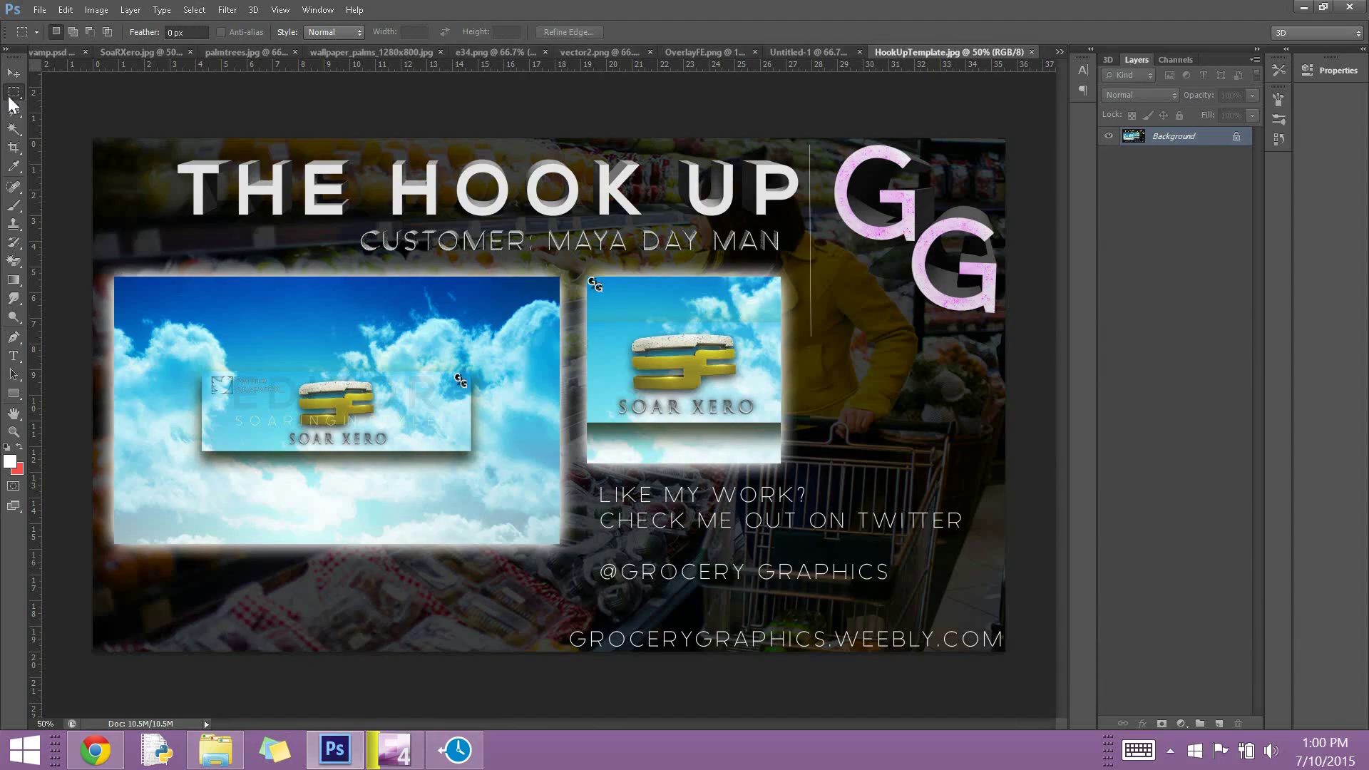
# Copy the whole HVTTY banner and paste it into the template.
pyautogui.click(50, 52)
pyautogui.click(65, 9)
pyautogui.click(114, 175)
pyautogui.click(948, 52)
pyautogui.hotkey('ctrl', 'v')
# Scale and move the pasted banner to fill the template's left frame.
pyautogui.click(71, 11)
pyautogui.click(443, 465)
pyautogui.moveTo(93, 138); pyautogui.dragTo(587, 386)
pyautogui.moveTo(847, 521); pyautogui.dragTo(377, 414)
pyautogui.moveTo(535, 542); pyautogui.dragTo(559, 546)
pyautogui.click(14, 73)
pyautogui.press('Return')
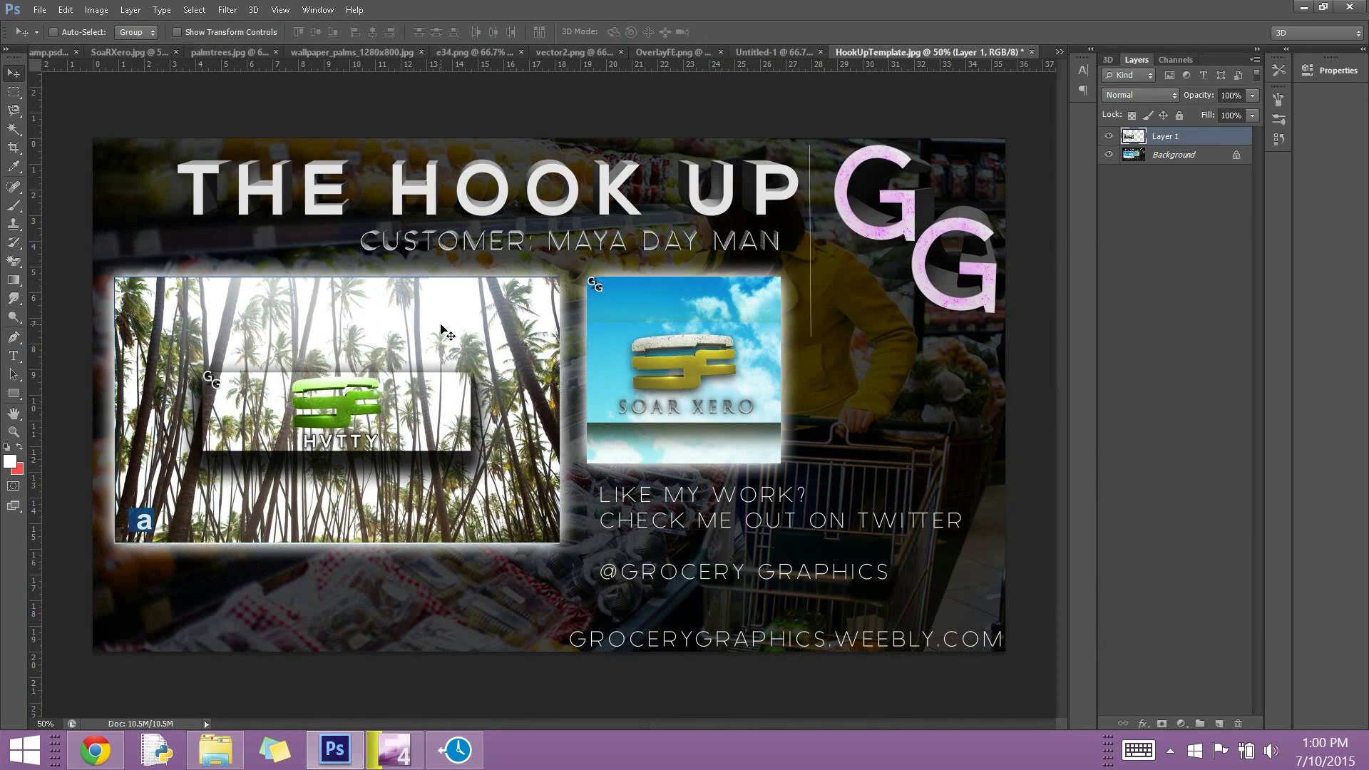
# Paste the square icon into the template, then cancel its resize and delete the oversized layer.
pyautogui.click(754, 55)
pyautogui.click(14, 91)
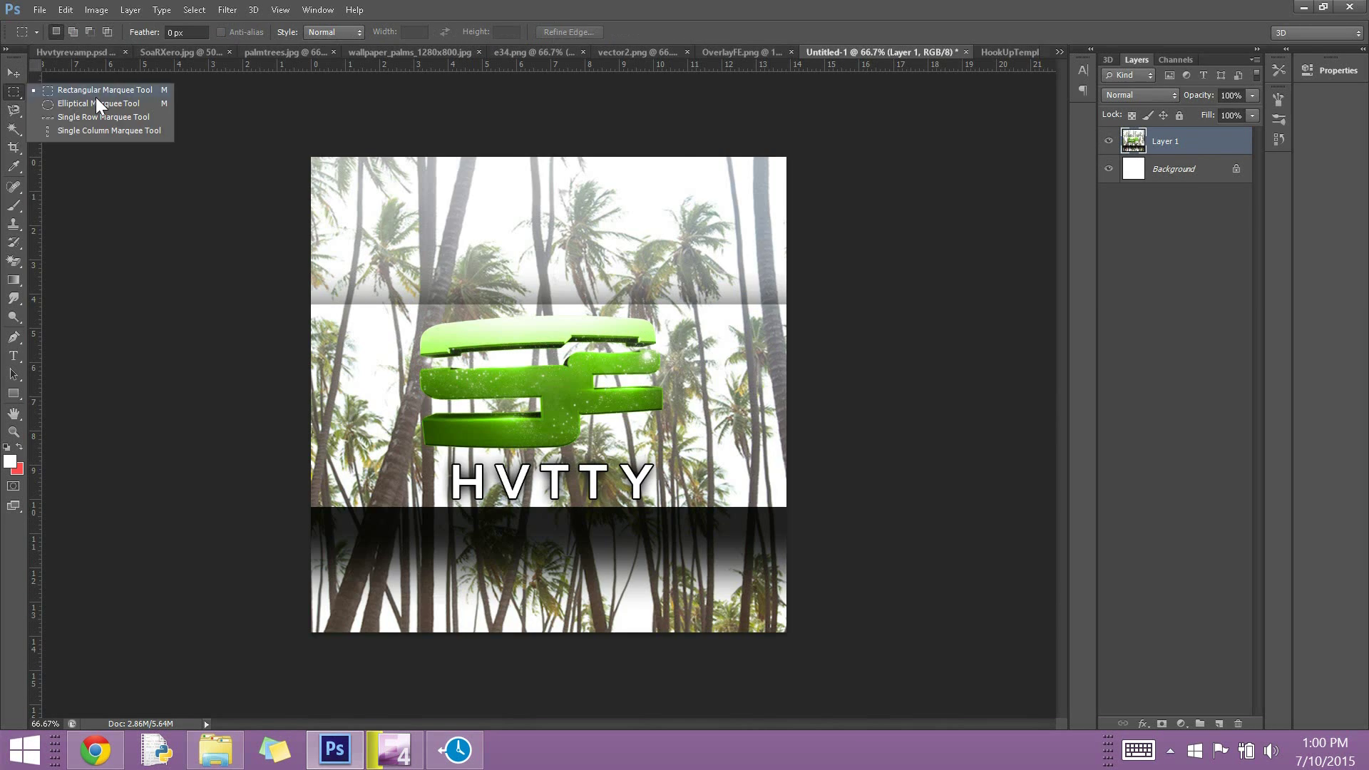
pyautogui.click(1012, 54)
pyautogui.hotkey('ctrl', 'v')
pyautogui.click(65, 10)
pyautogui.click(399, 448)
pyautogui.moveTo(370, 216)
pyautogui.mouseDown()
pyautogui.moveTo(560, 421)
pyautogui.moveTo(539, 410)
pyautogui.mouseUp()
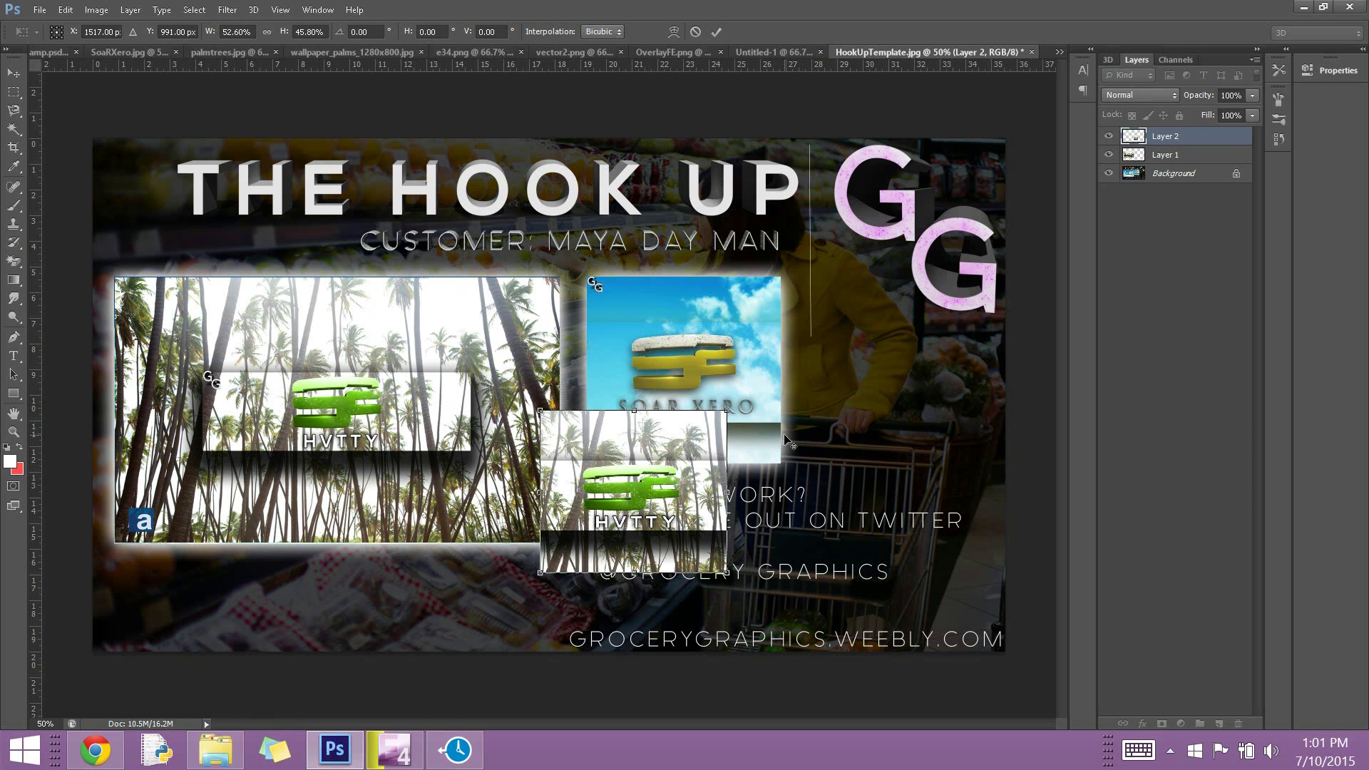
pyautogui.press('Escape')
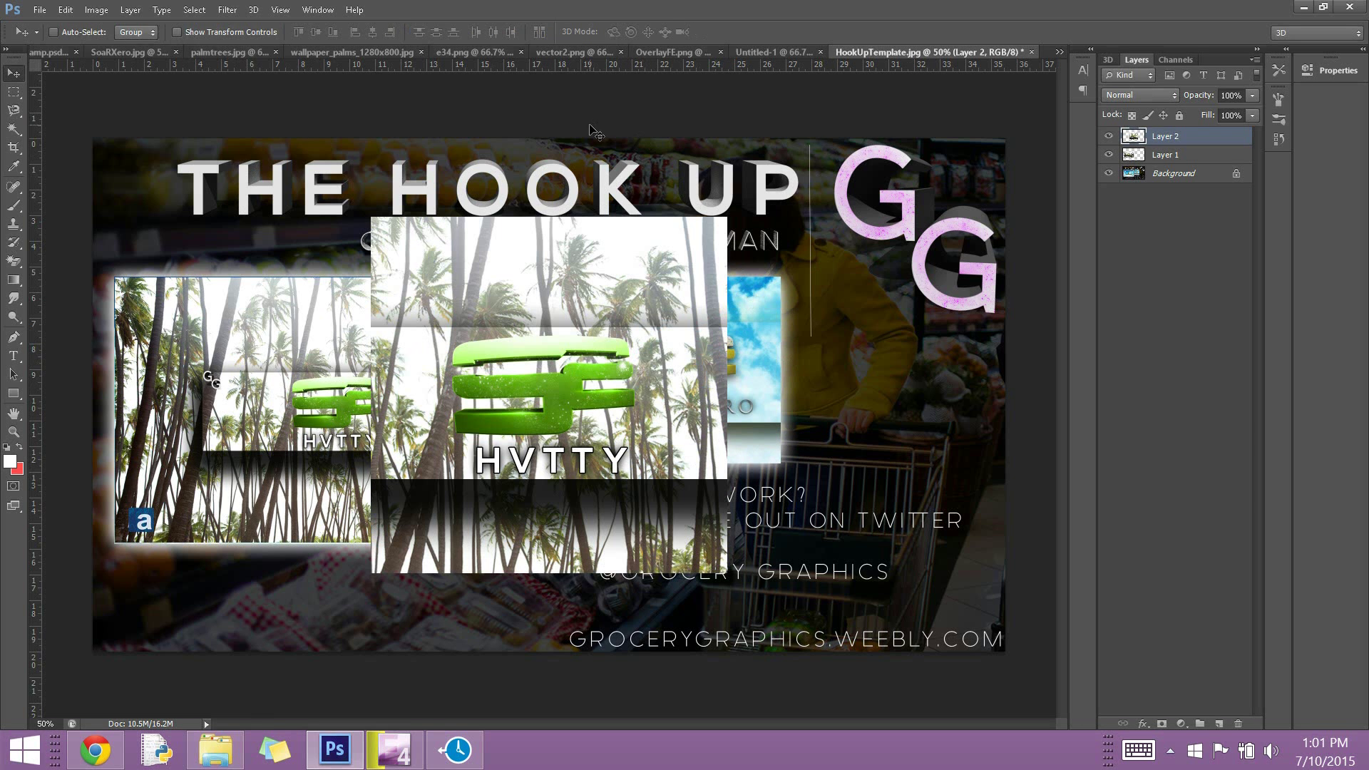
pyautogui.press('Delete')
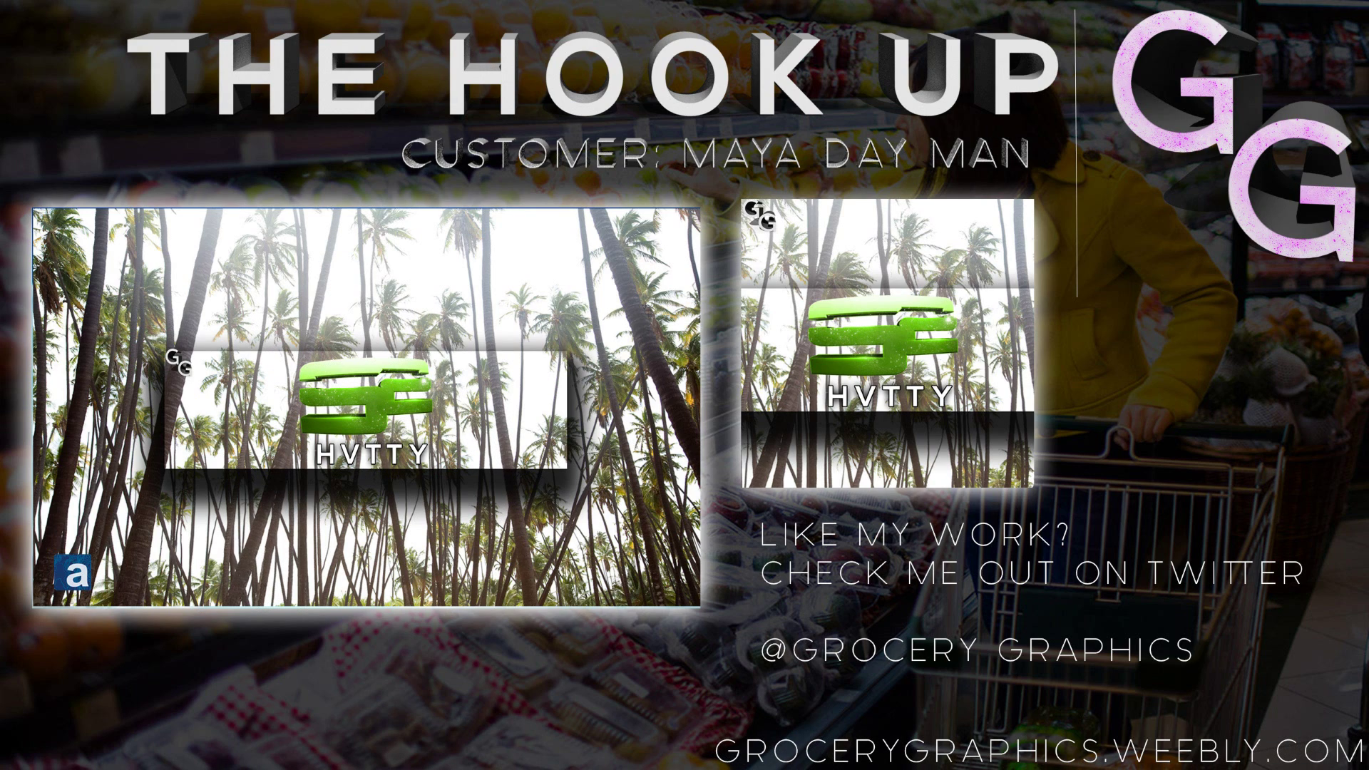